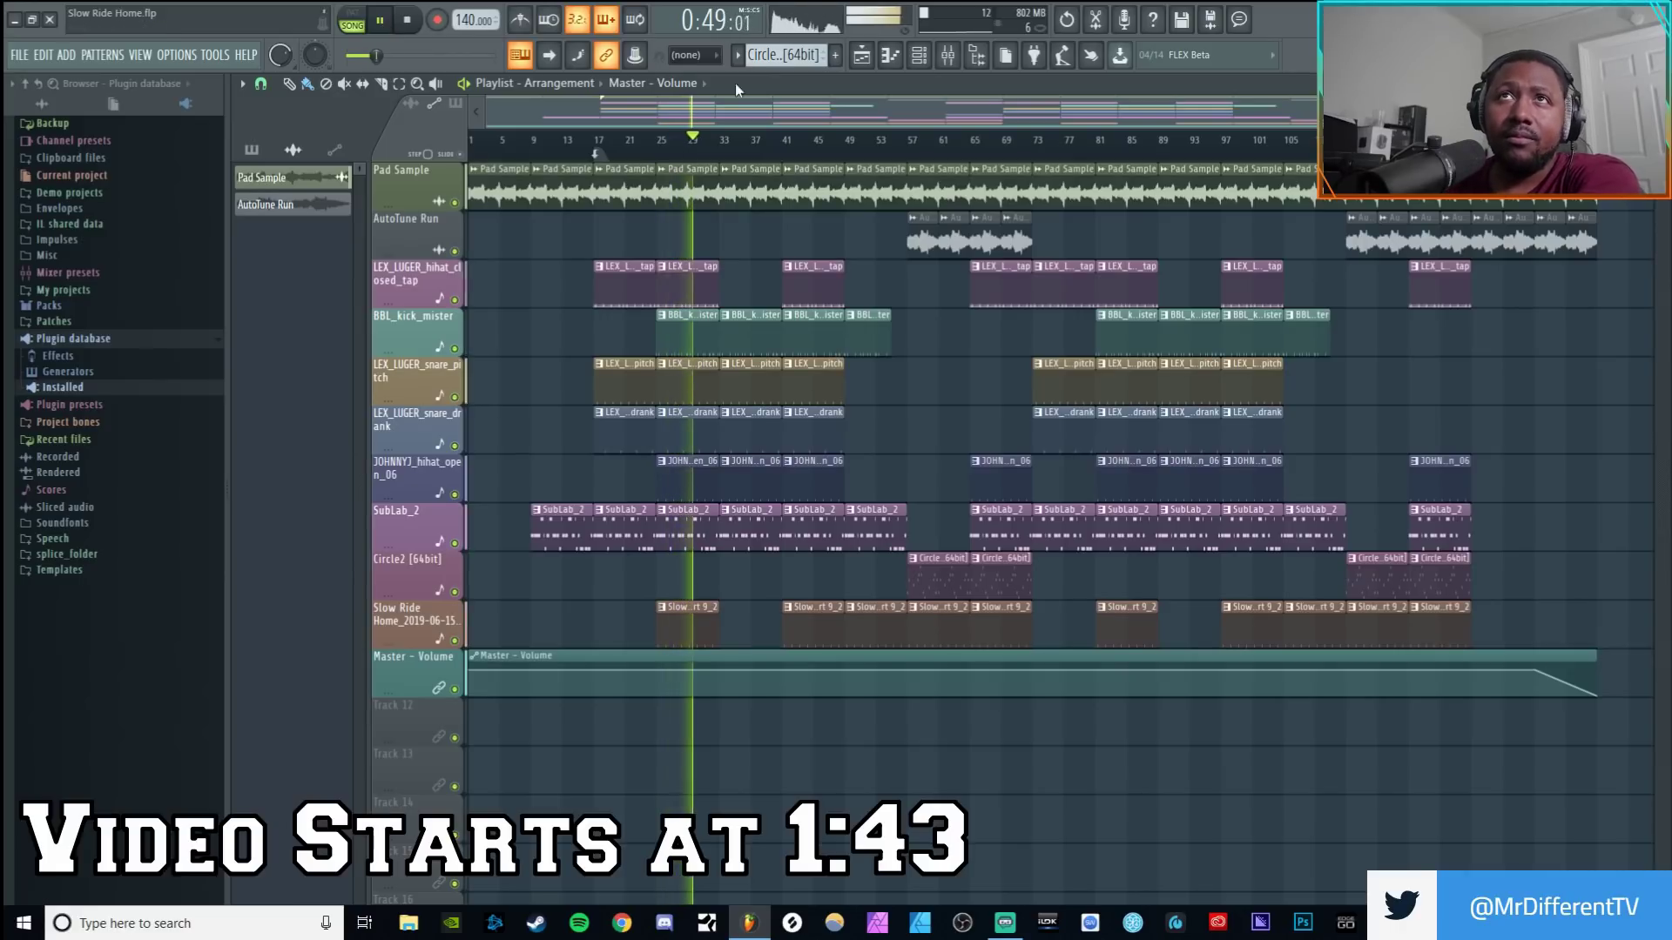
Solo the Slow Ride Home track and play it from bar 25, then stop.
click(913, 141)
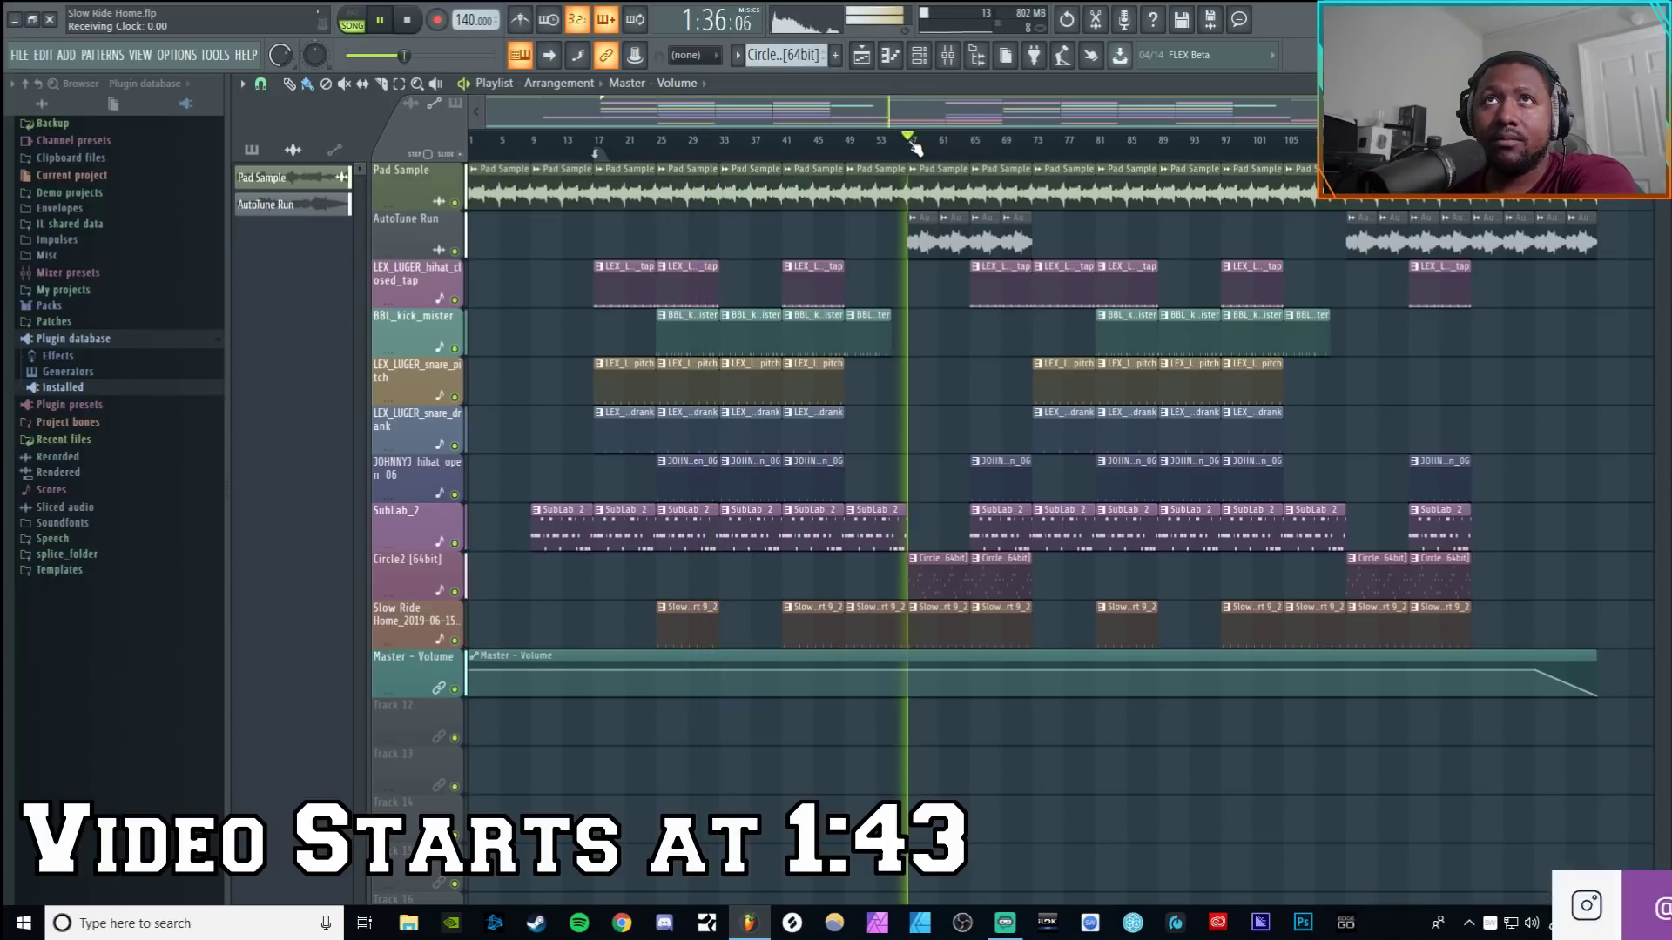
click(408, 19)
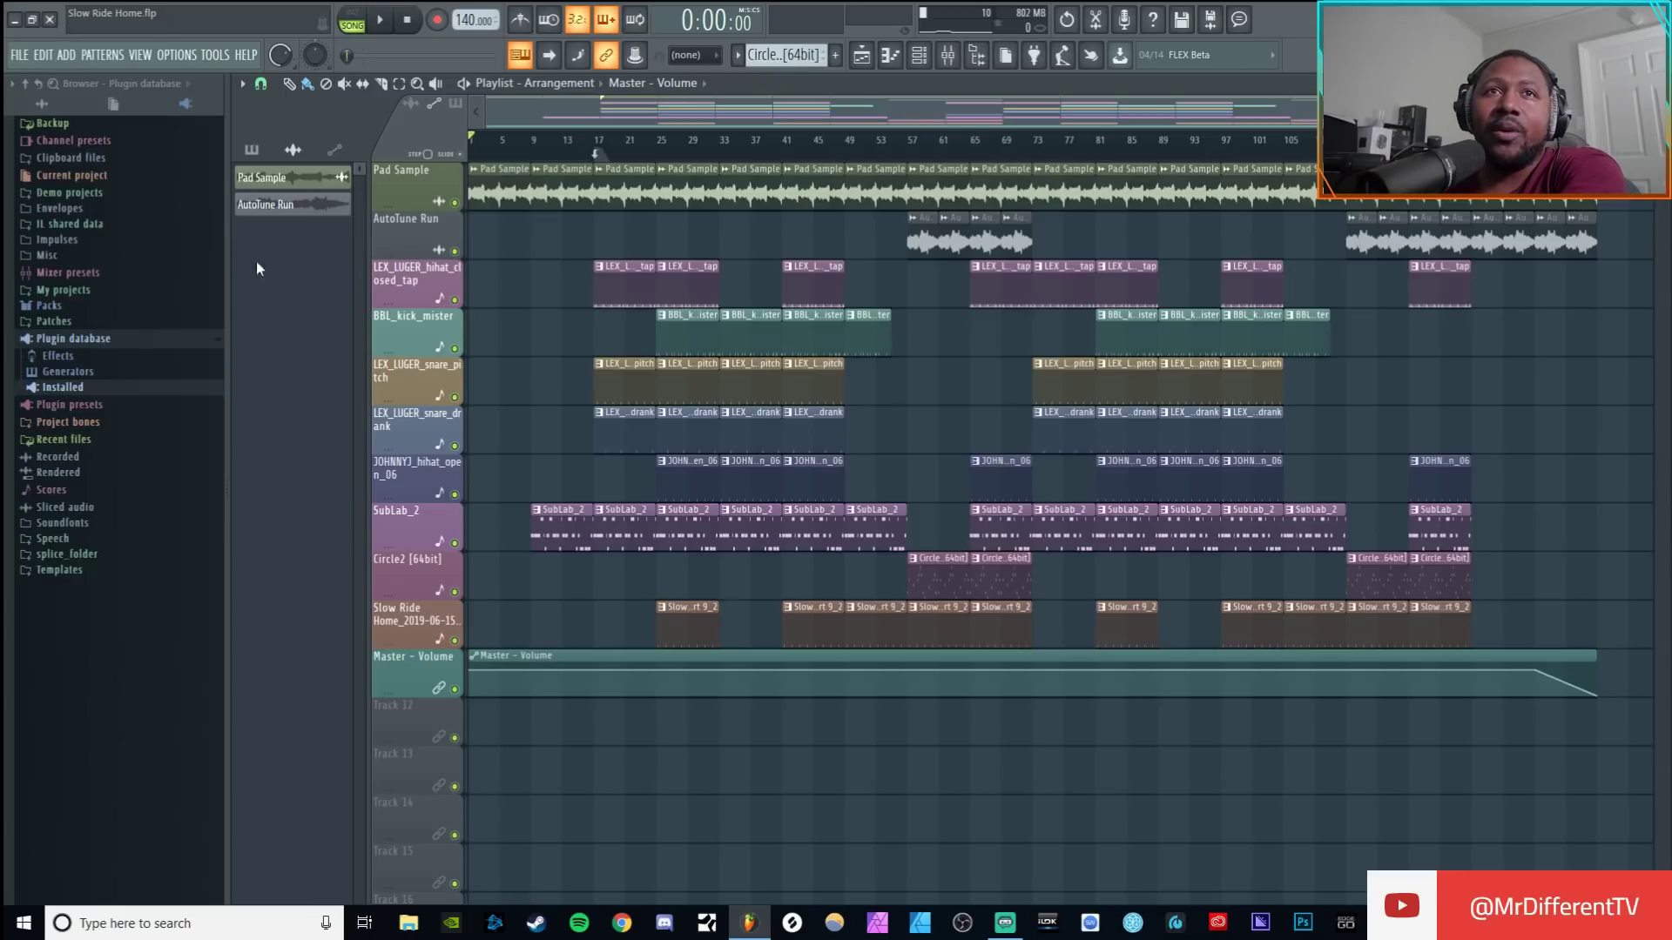
right_click(454, 641)
click(663, 141)
click(385, 25)
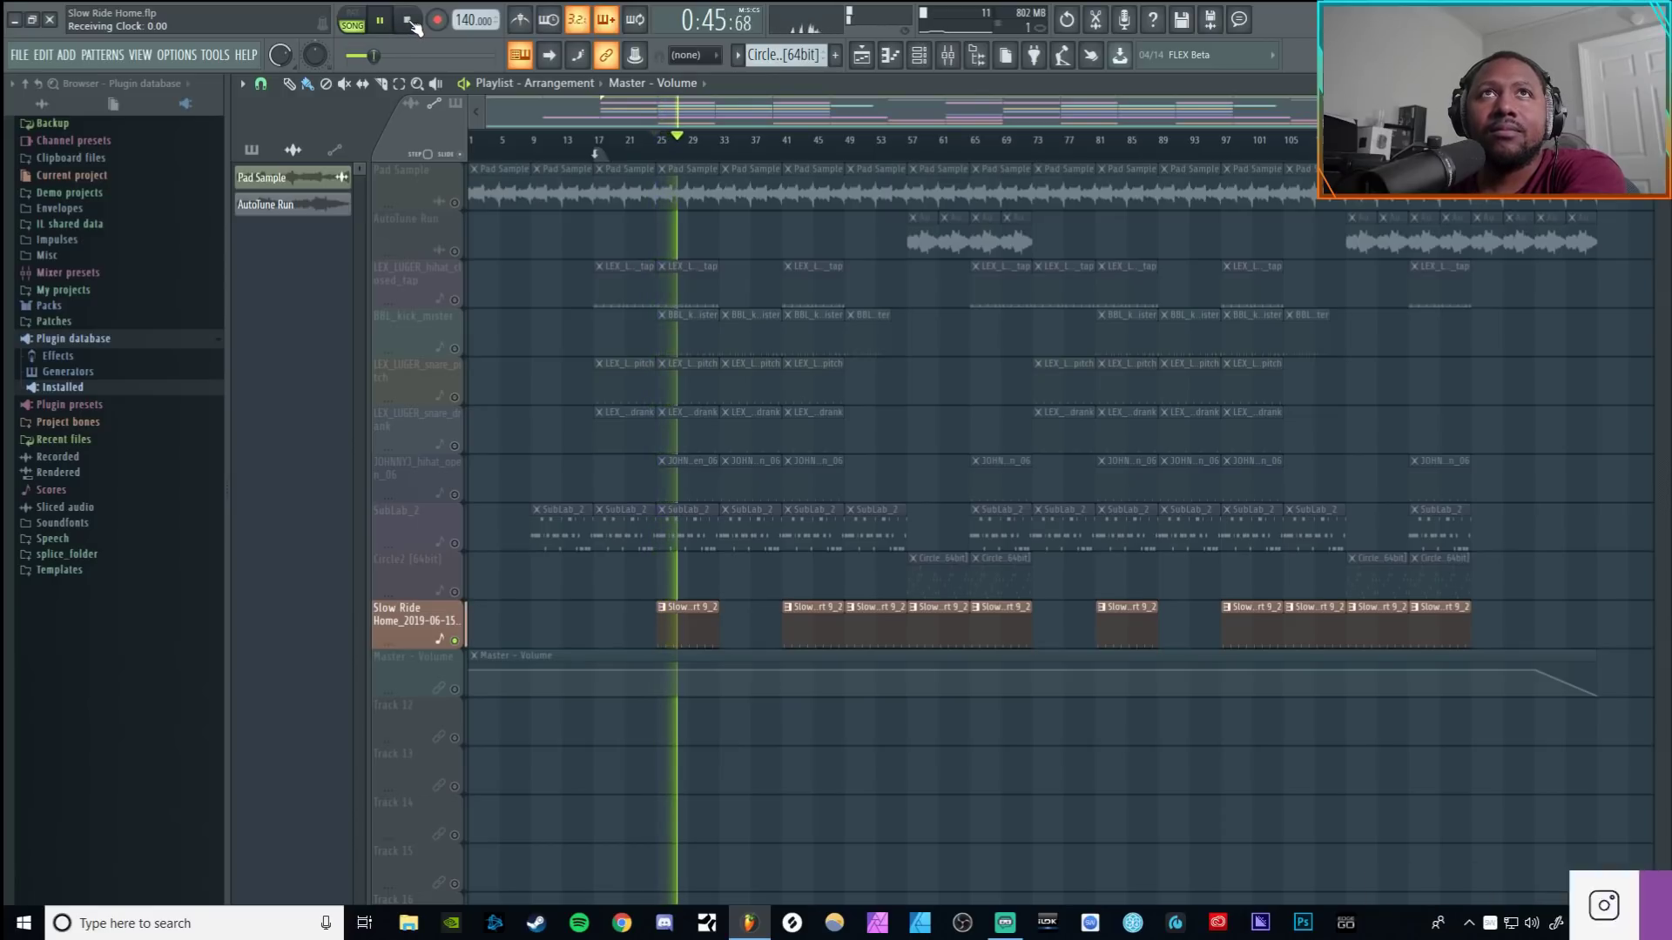
click(408, 21)
Play AutoTune Run solo from bar 57, then go to bar 17 with Slow Ride Home soloed.
click(906, 140)
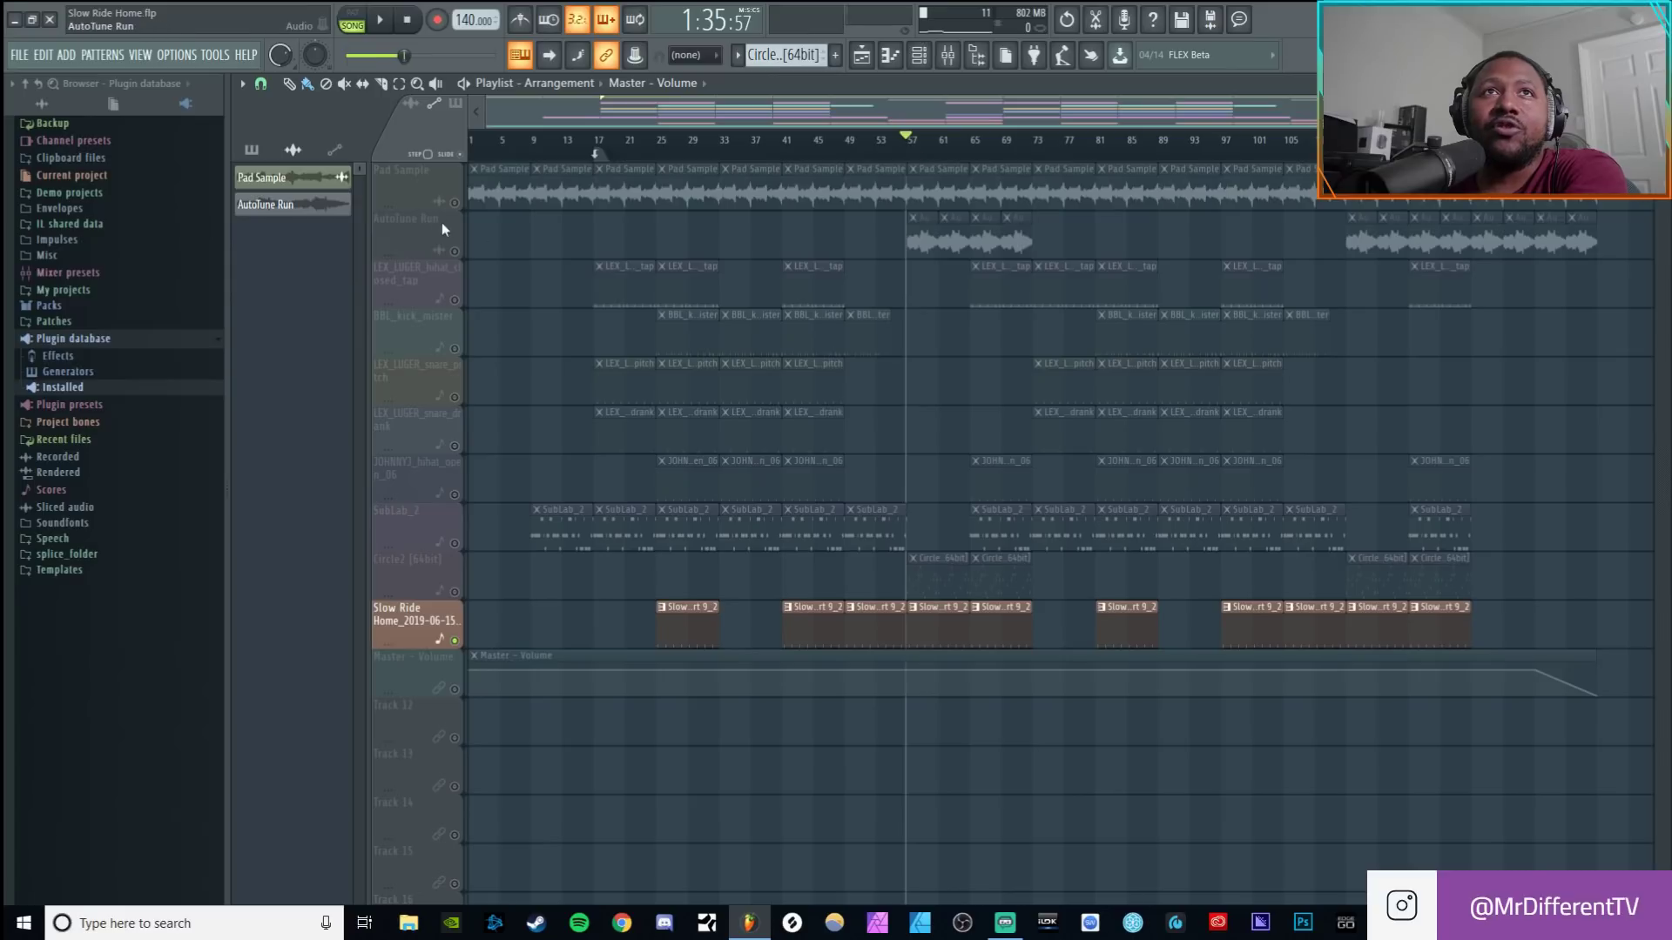
click(464, 184)
click(462, 250)
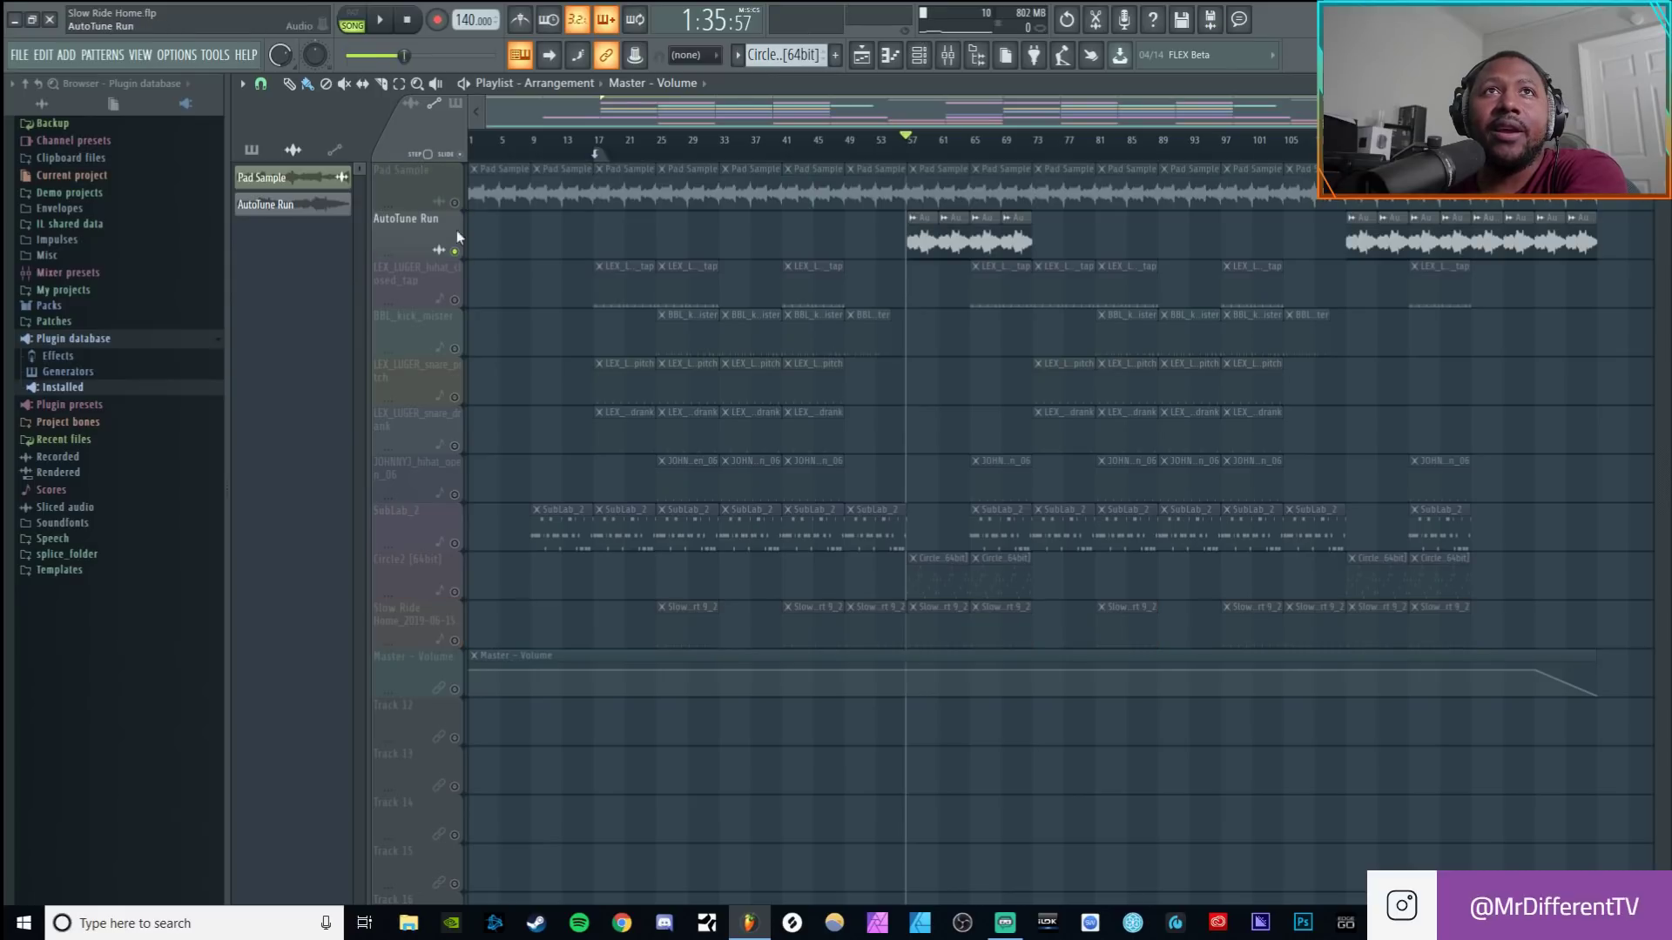
click(380, 20)
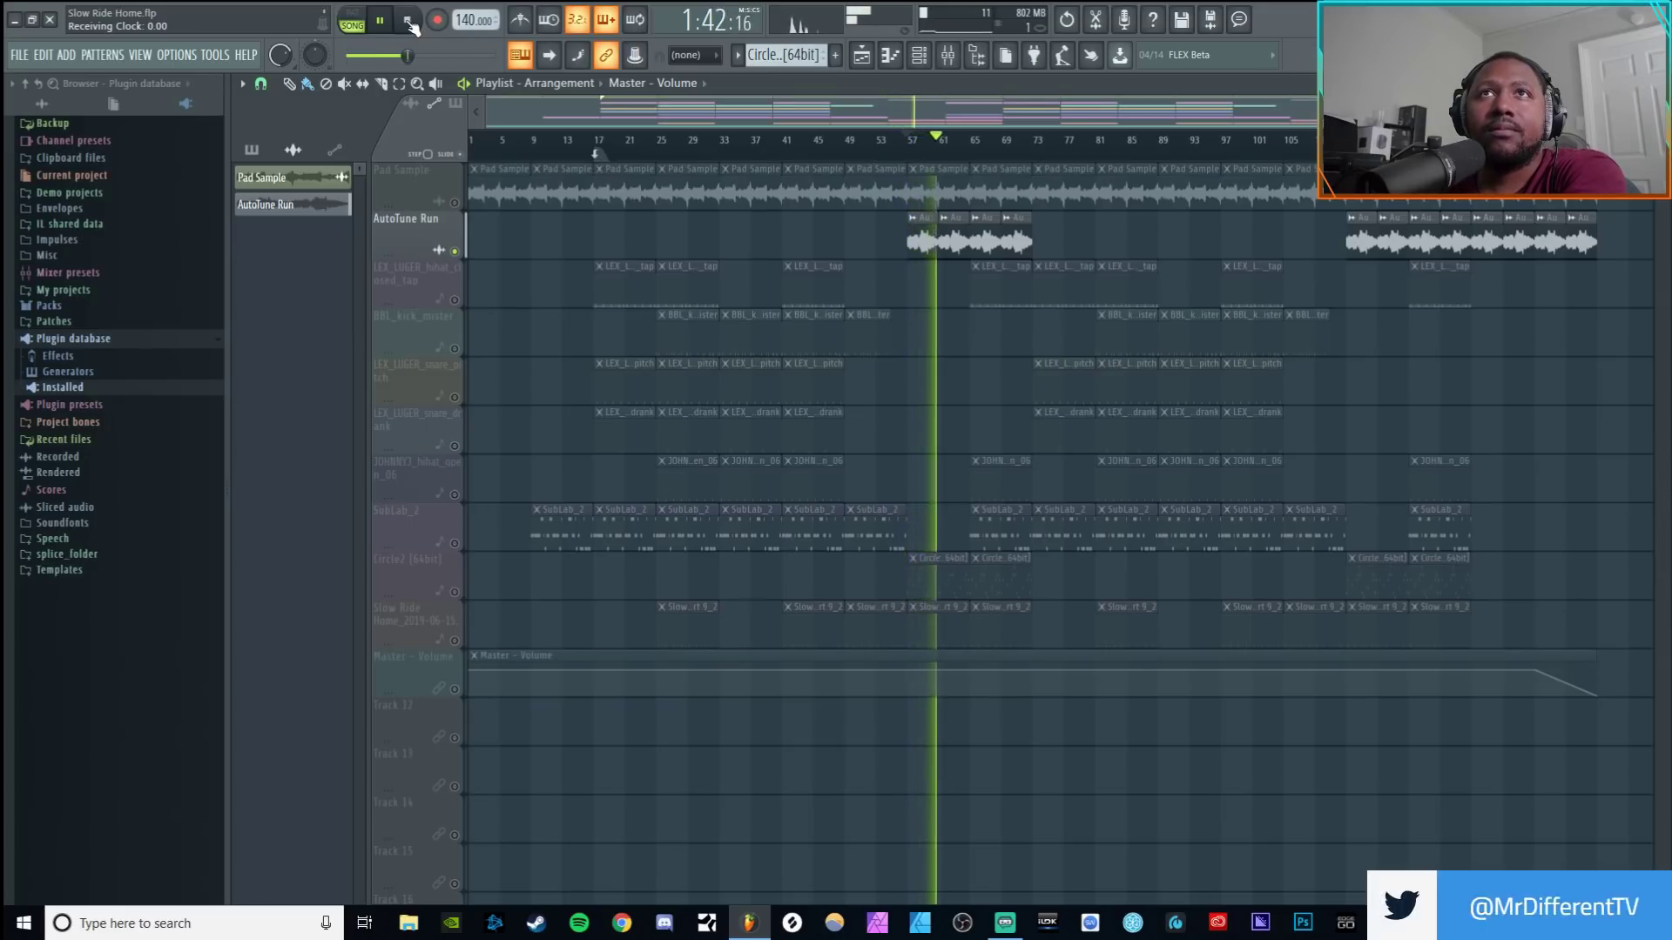
click(410, 23)
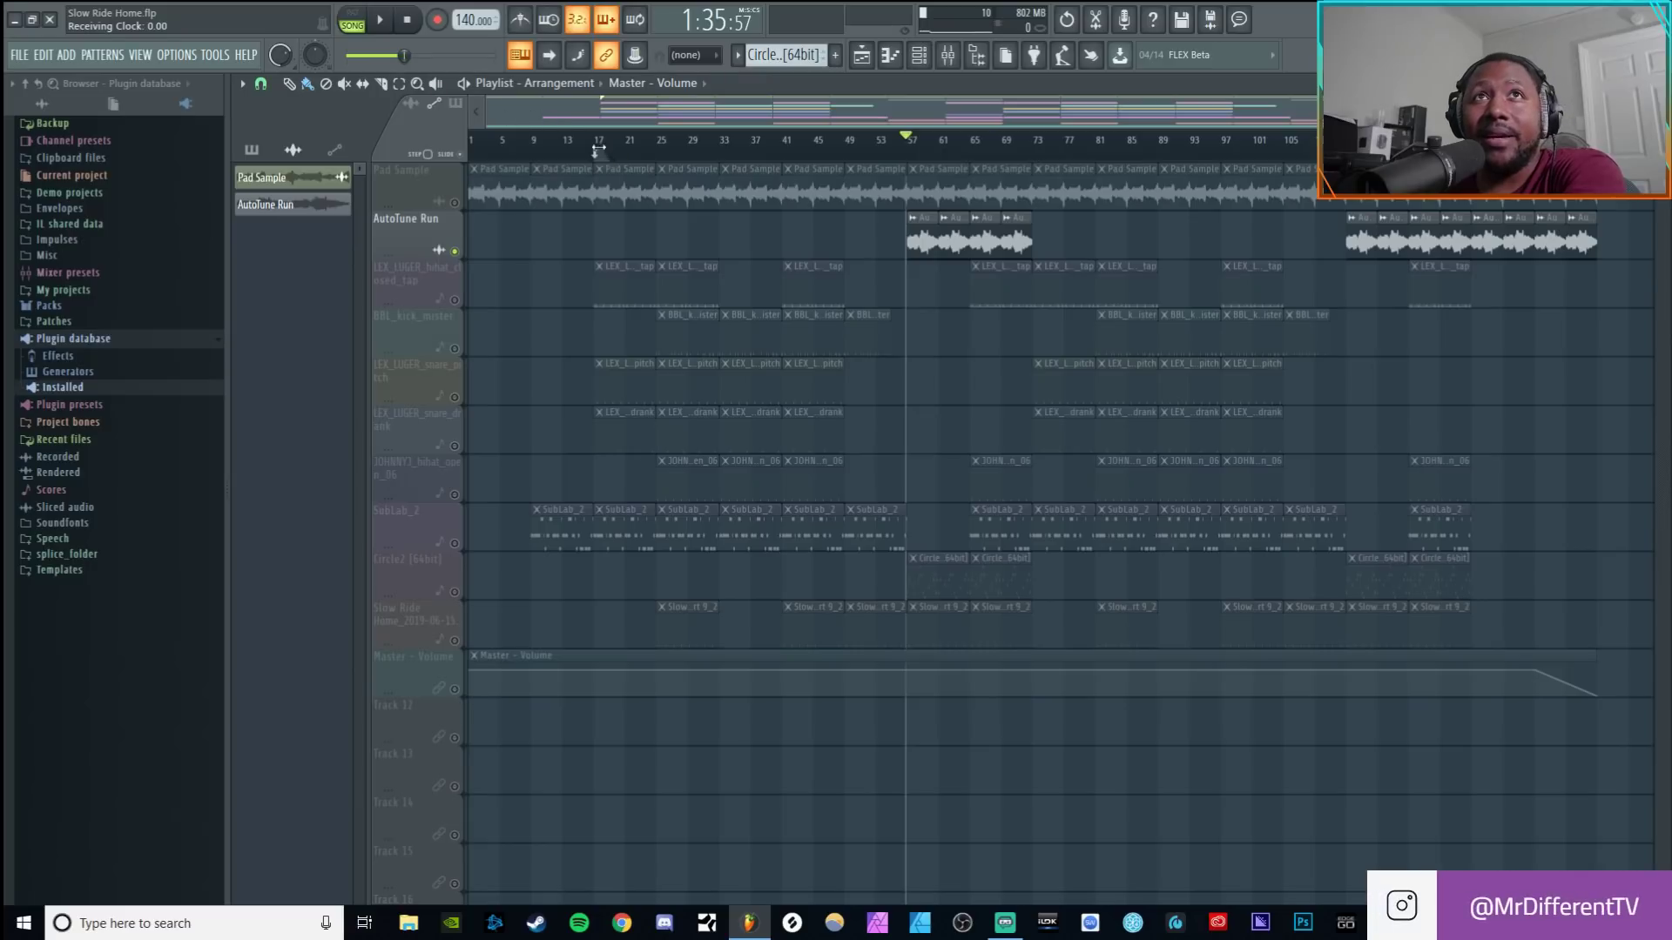
click(595, 147)
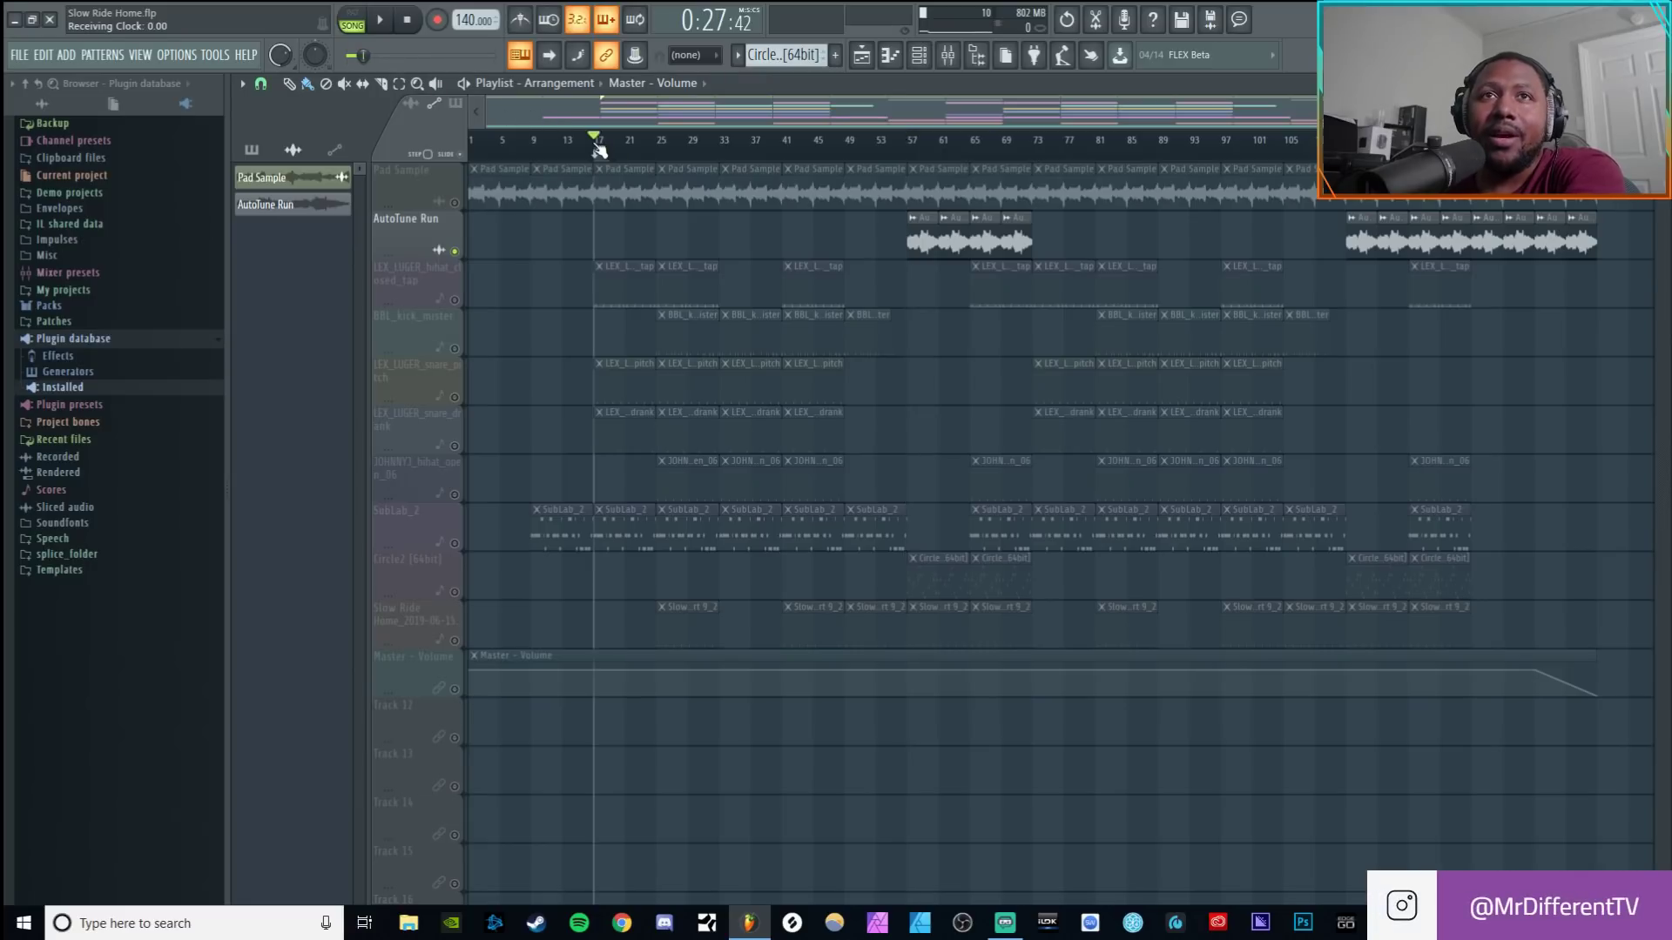
right_click(455, 641)
Unmute all tracks except Slow Ride Home and route Mic/Line/Inst In 1 into mixer Insert 11.
right_click(454, 641)
click(455, 641)
click(951, 63)
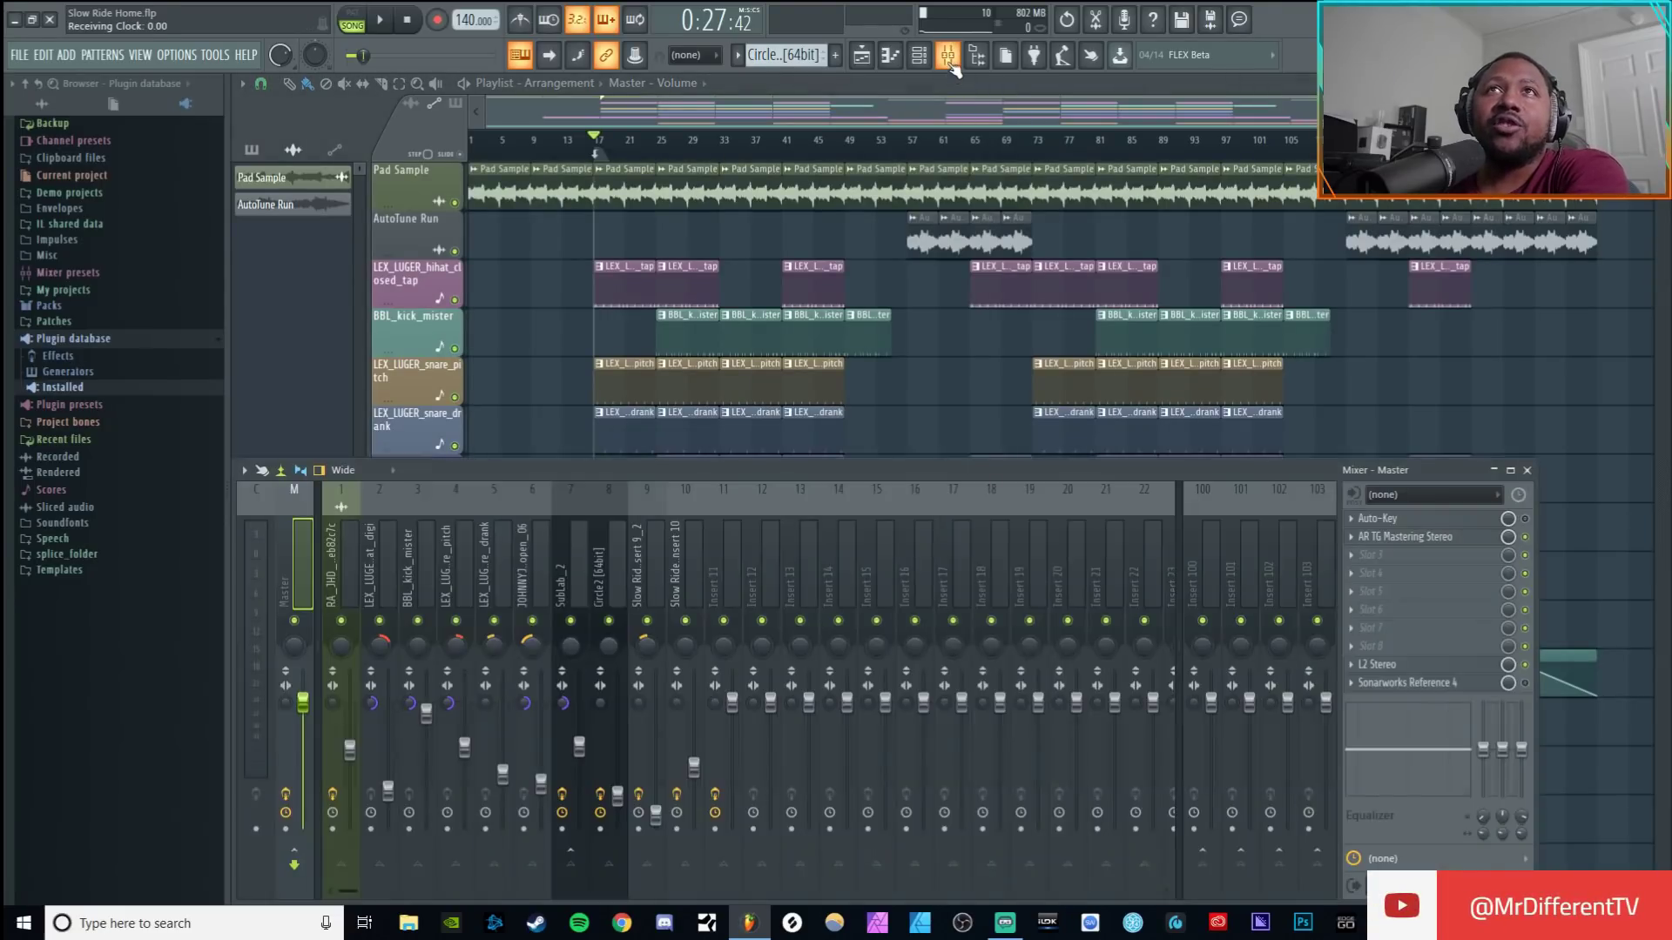
click(725, 575)
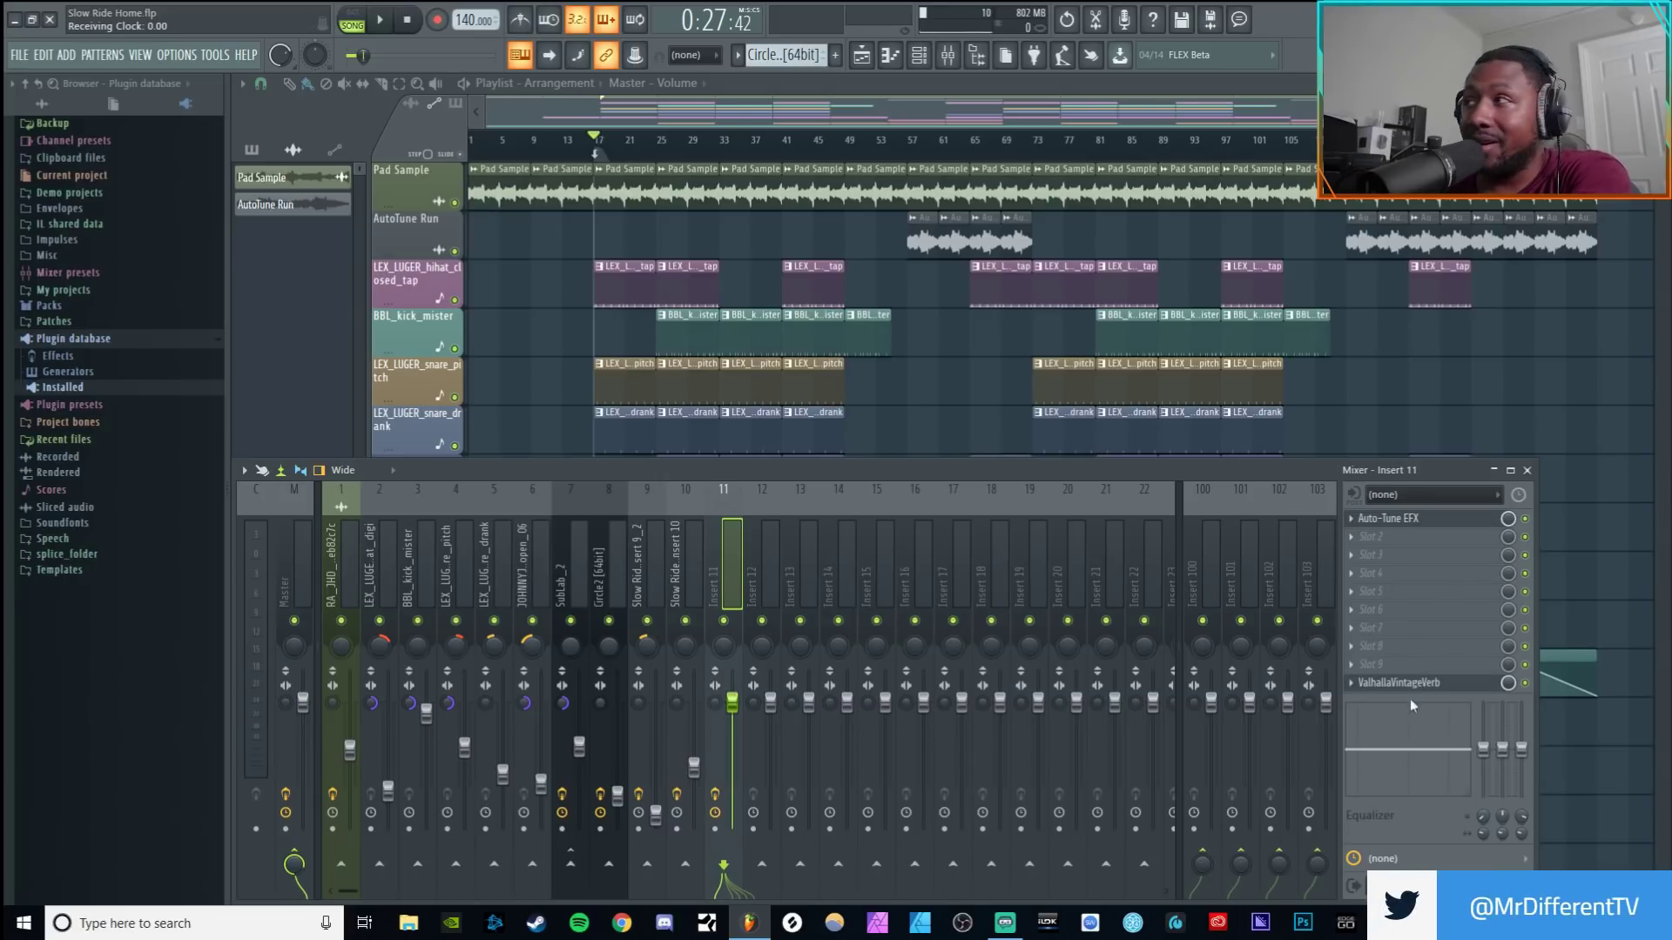
click(1433, 495)
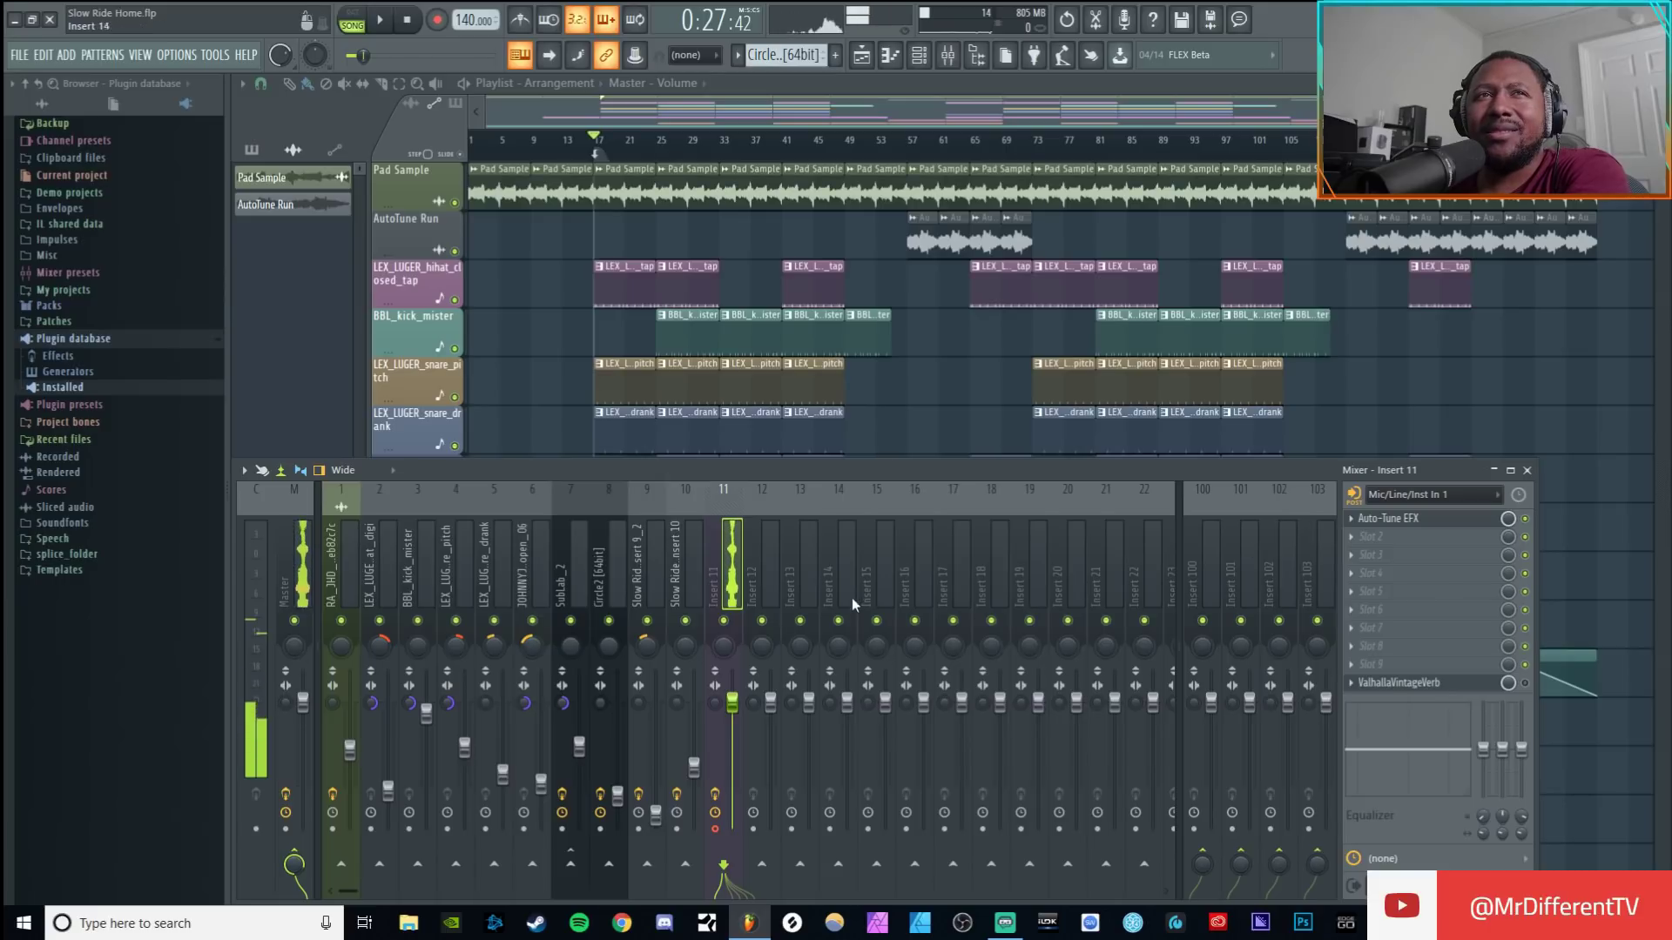
Bring up Insert 11's Auto-Tune EFX, set to F minor with the OUR VOX patch.
click(287, 556)
click(732, 566)
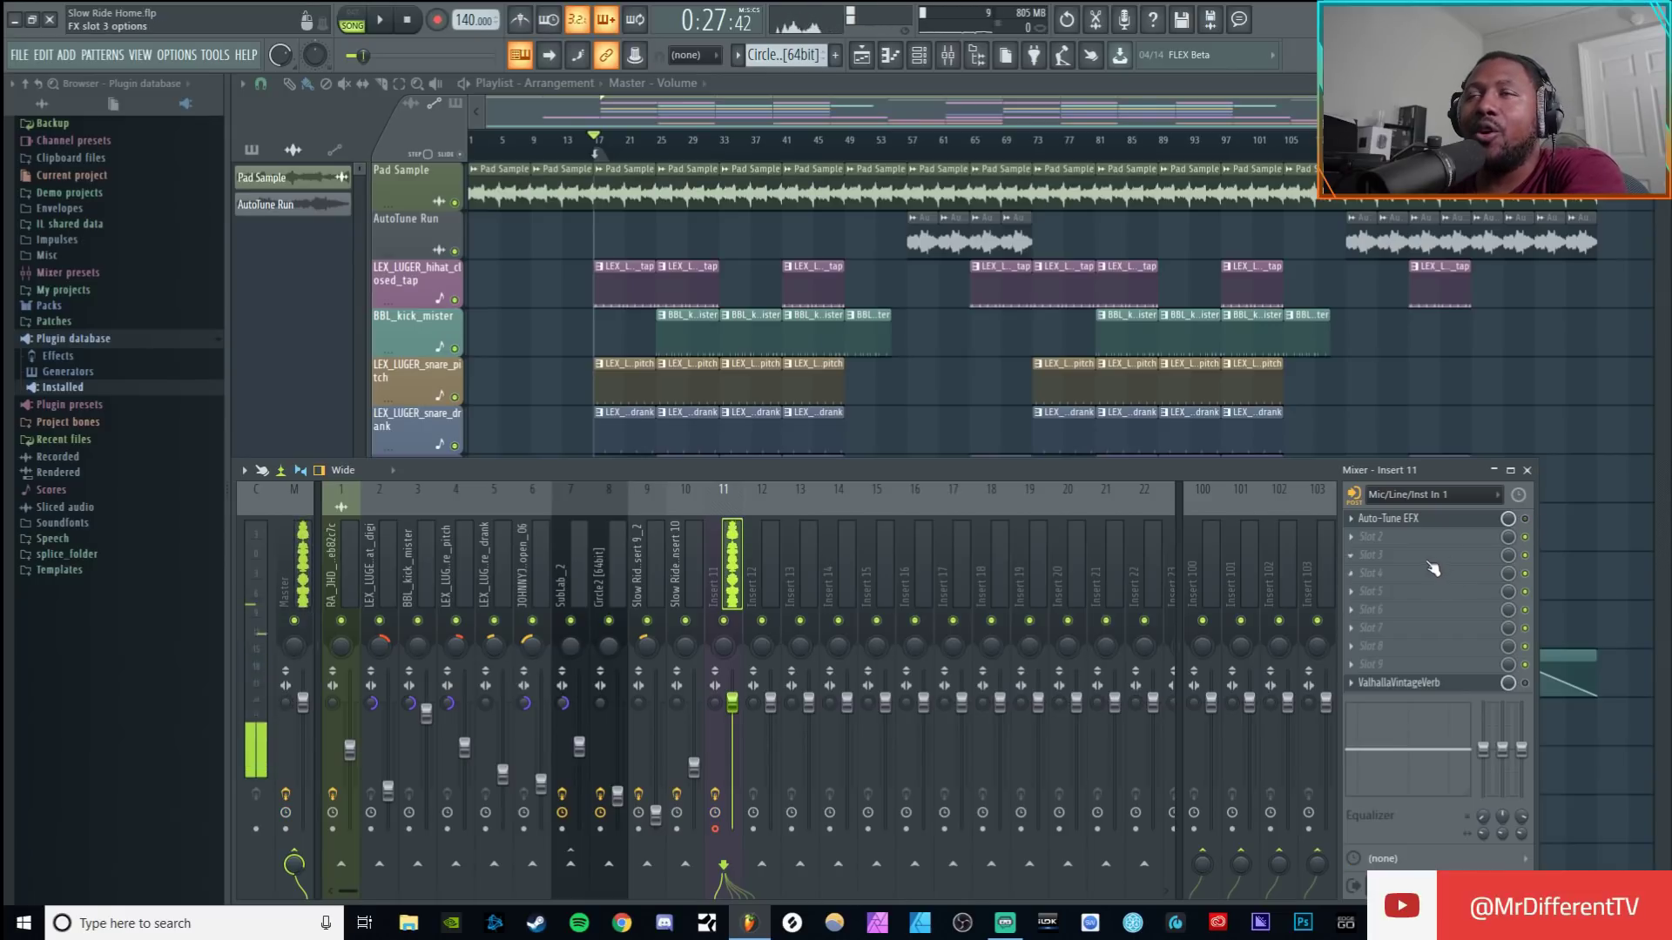
click(1459, 521)
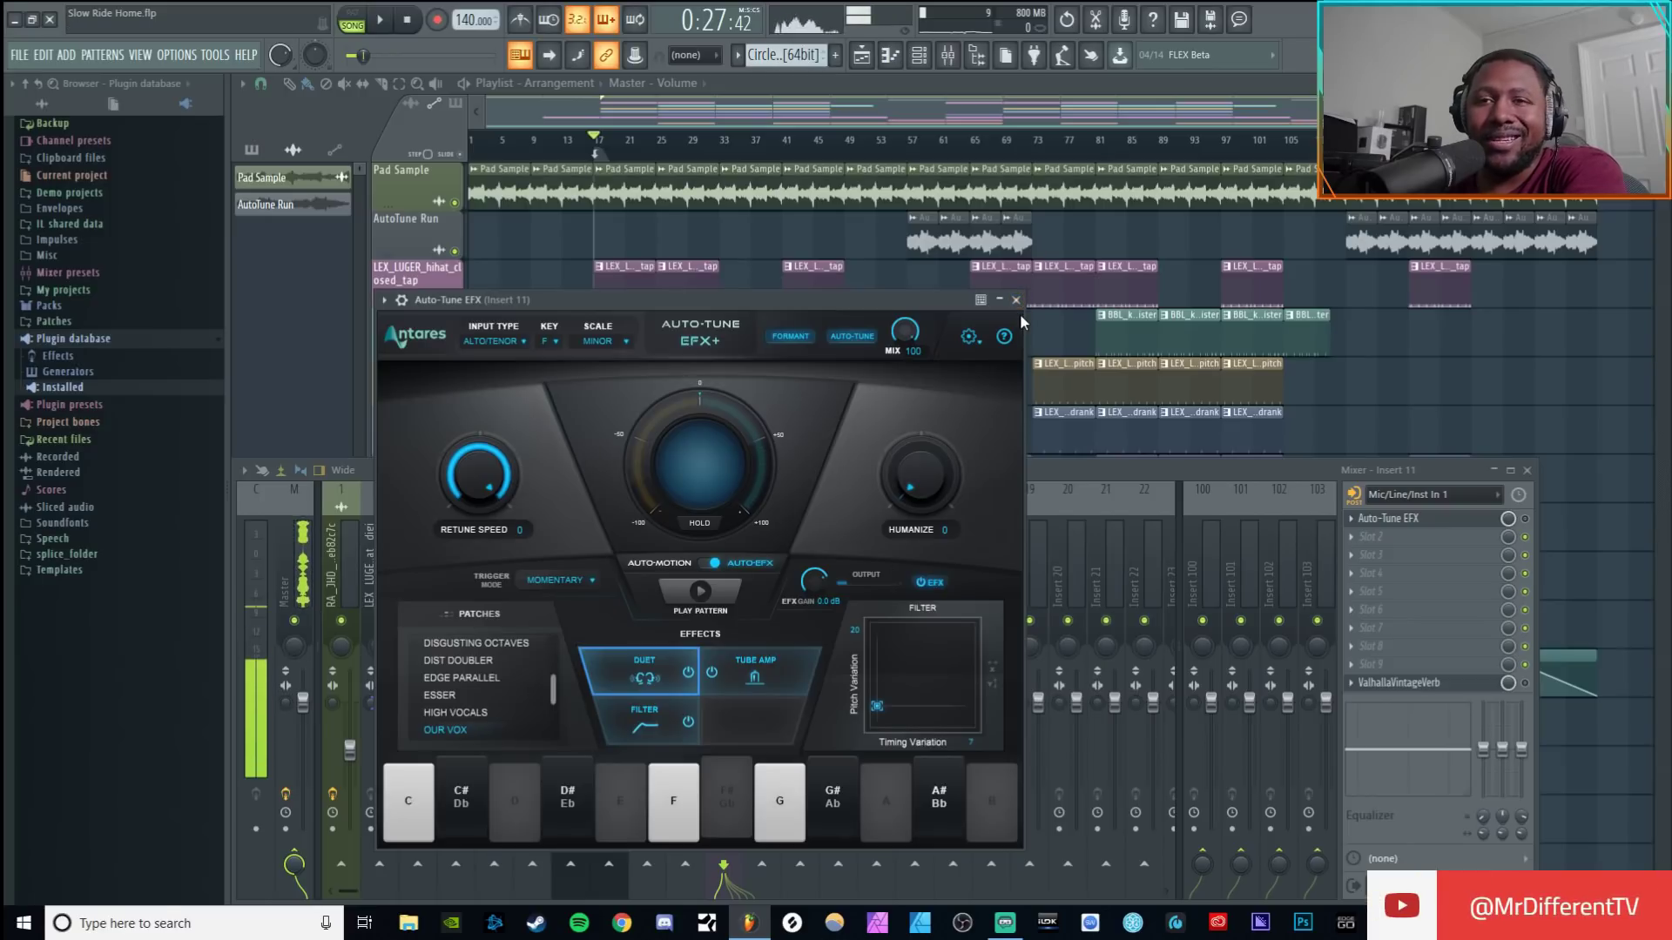
Load Pitcher into Insert 11's second effect slot and set its key to F minor.
click(1431, 686)
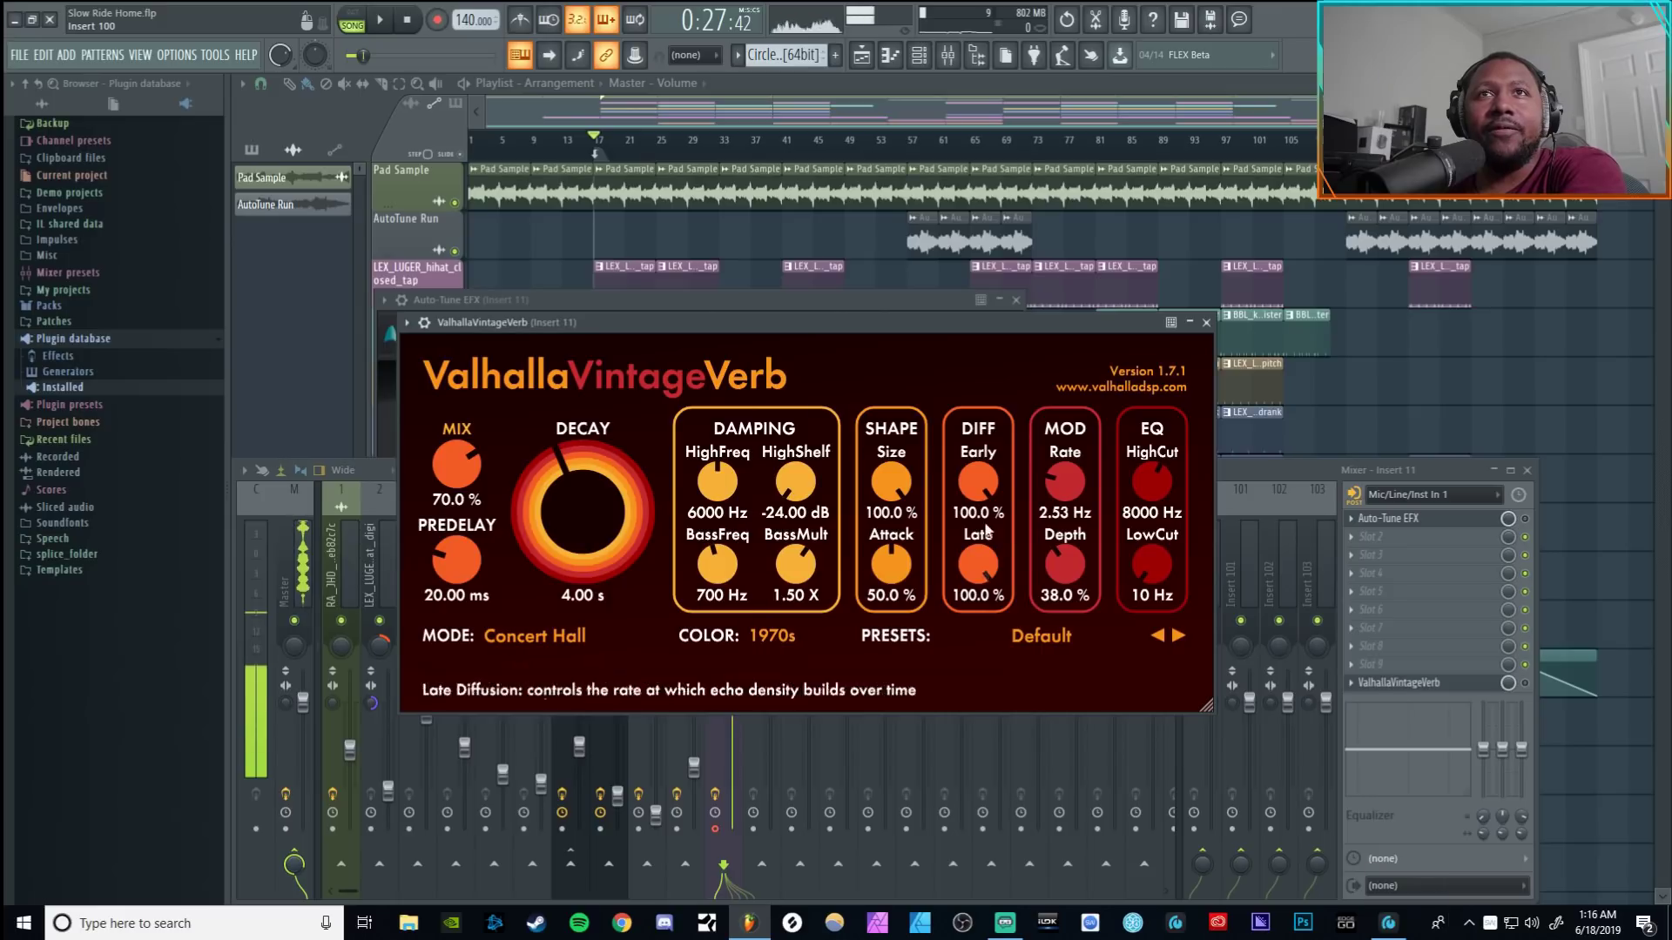
click(1208, 325)
click(1380, 536)
mouse_move(1383, 515)
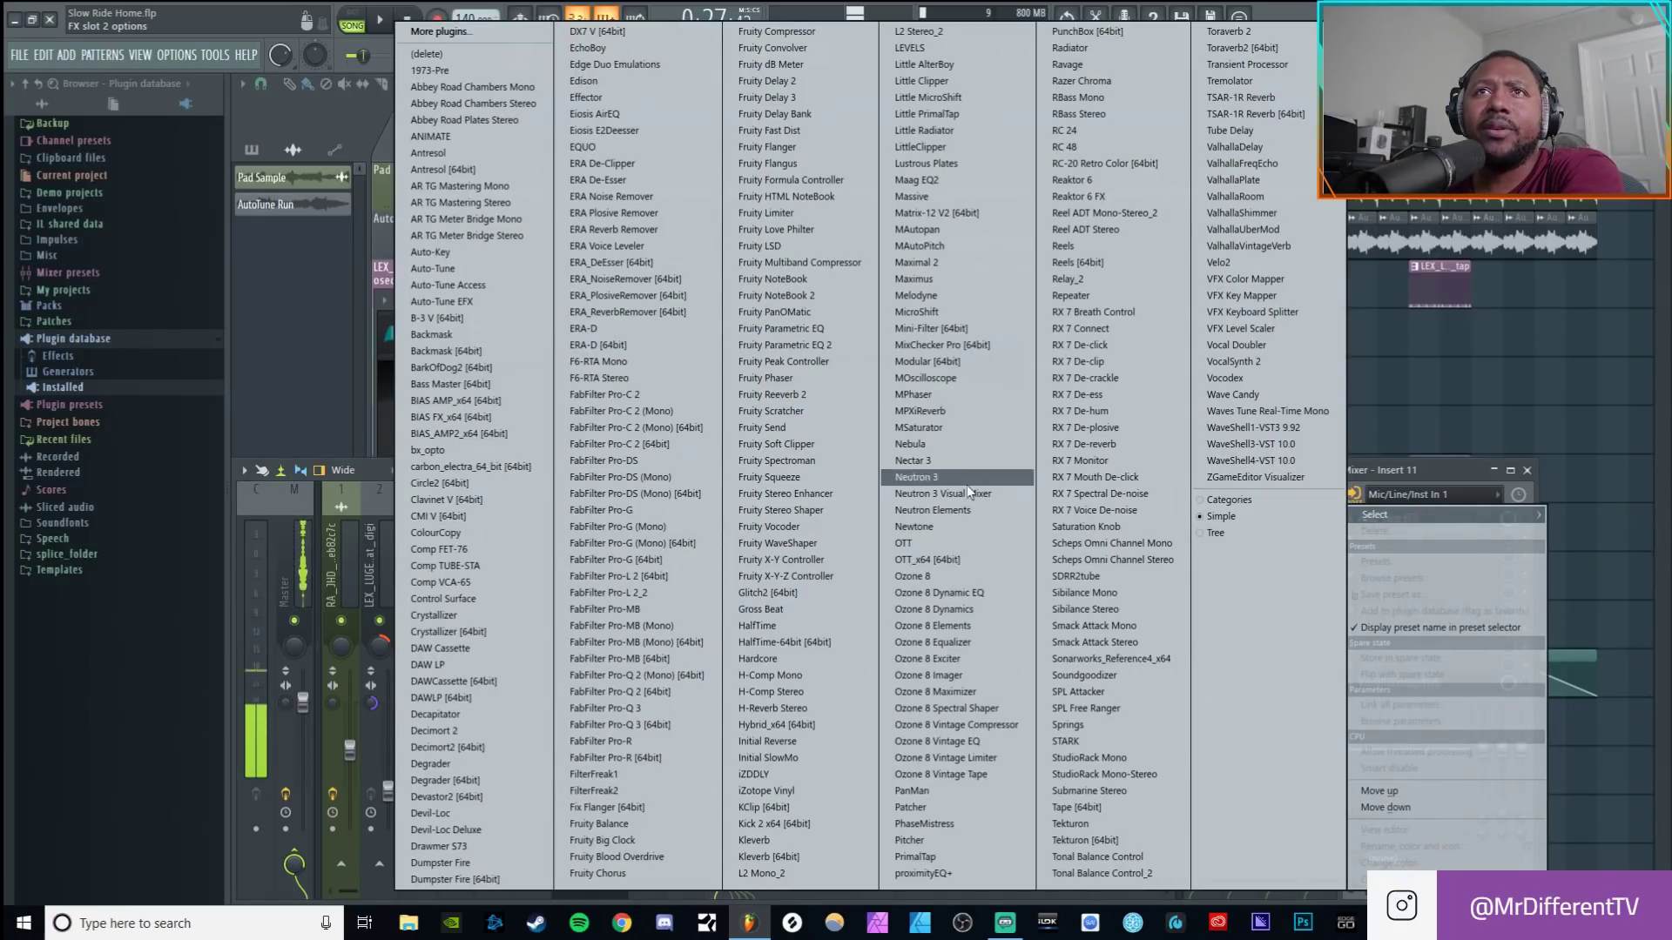
click(909, 841)
drag(582, 197, 1100, 474)
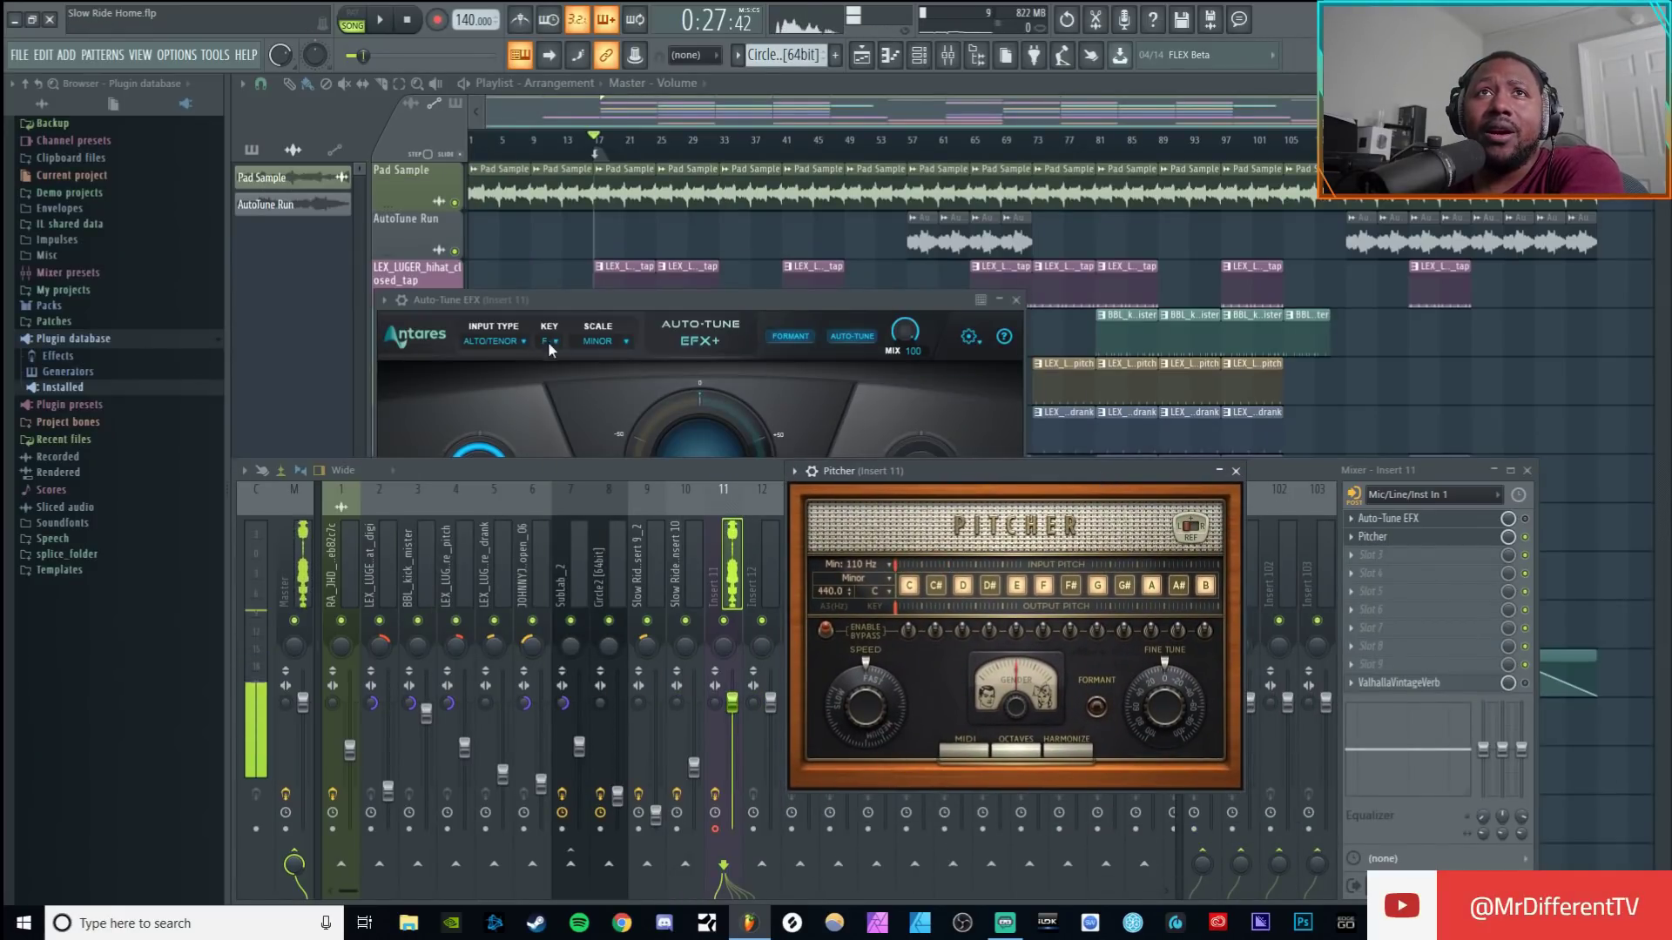
click(879, 592)
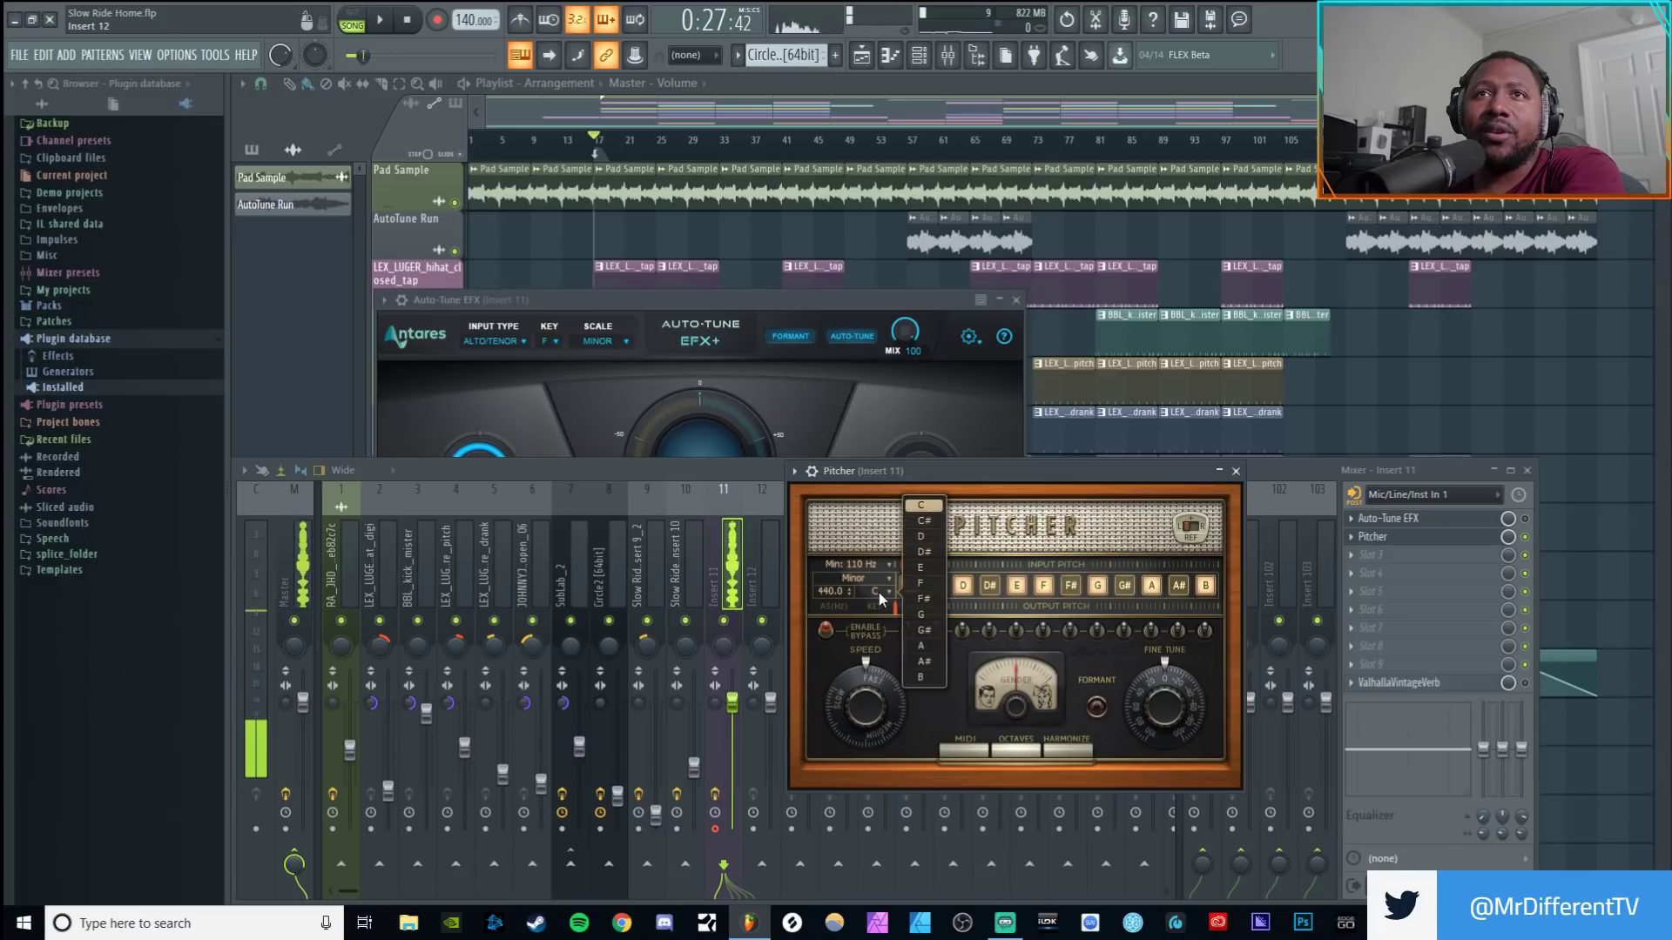
click(923, 584)
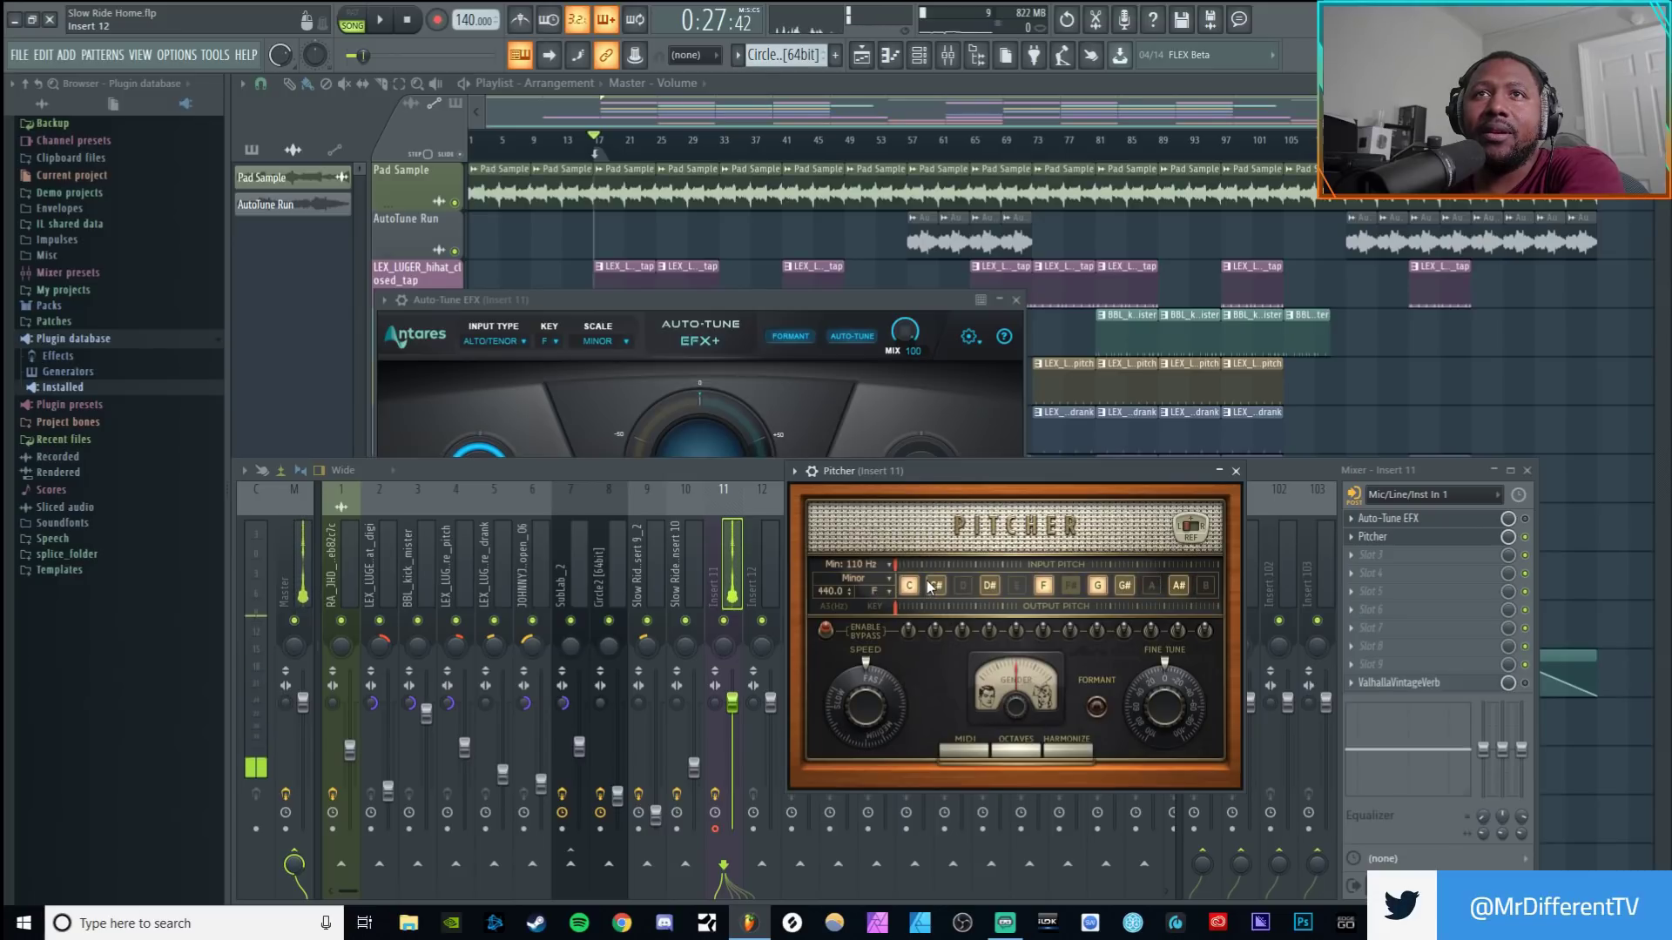
Load Vocal Doubler into Insert 11's third slot with Separation 70% and Variation 20%.
click(1361, 556)
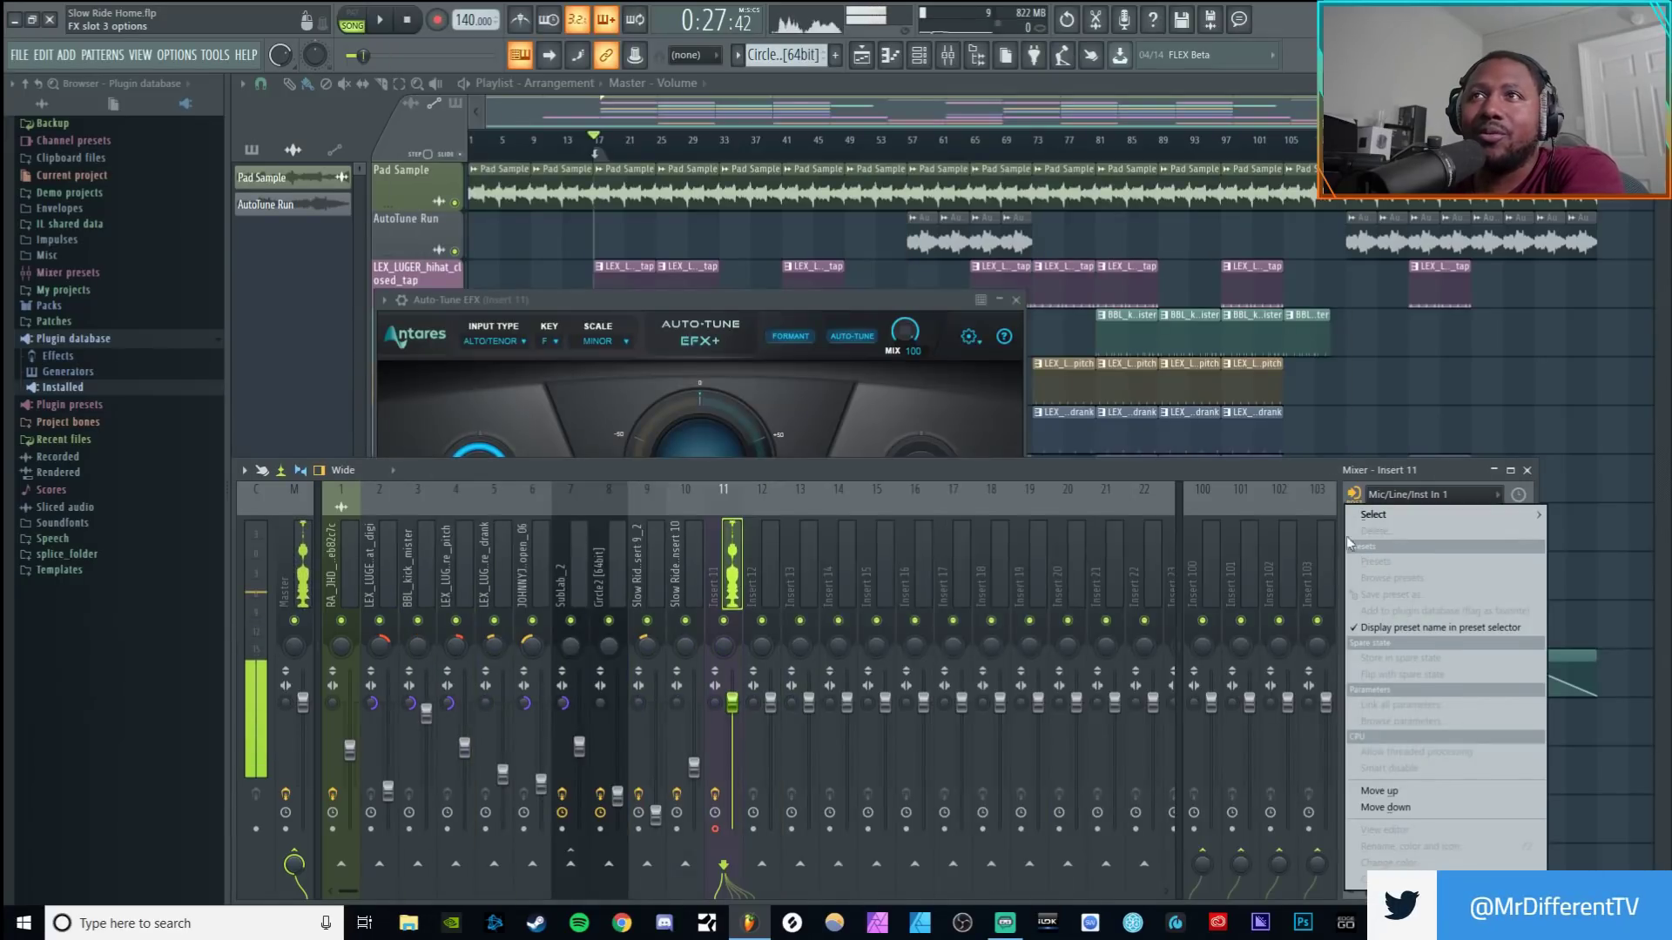
mouse_move(1373, 514)
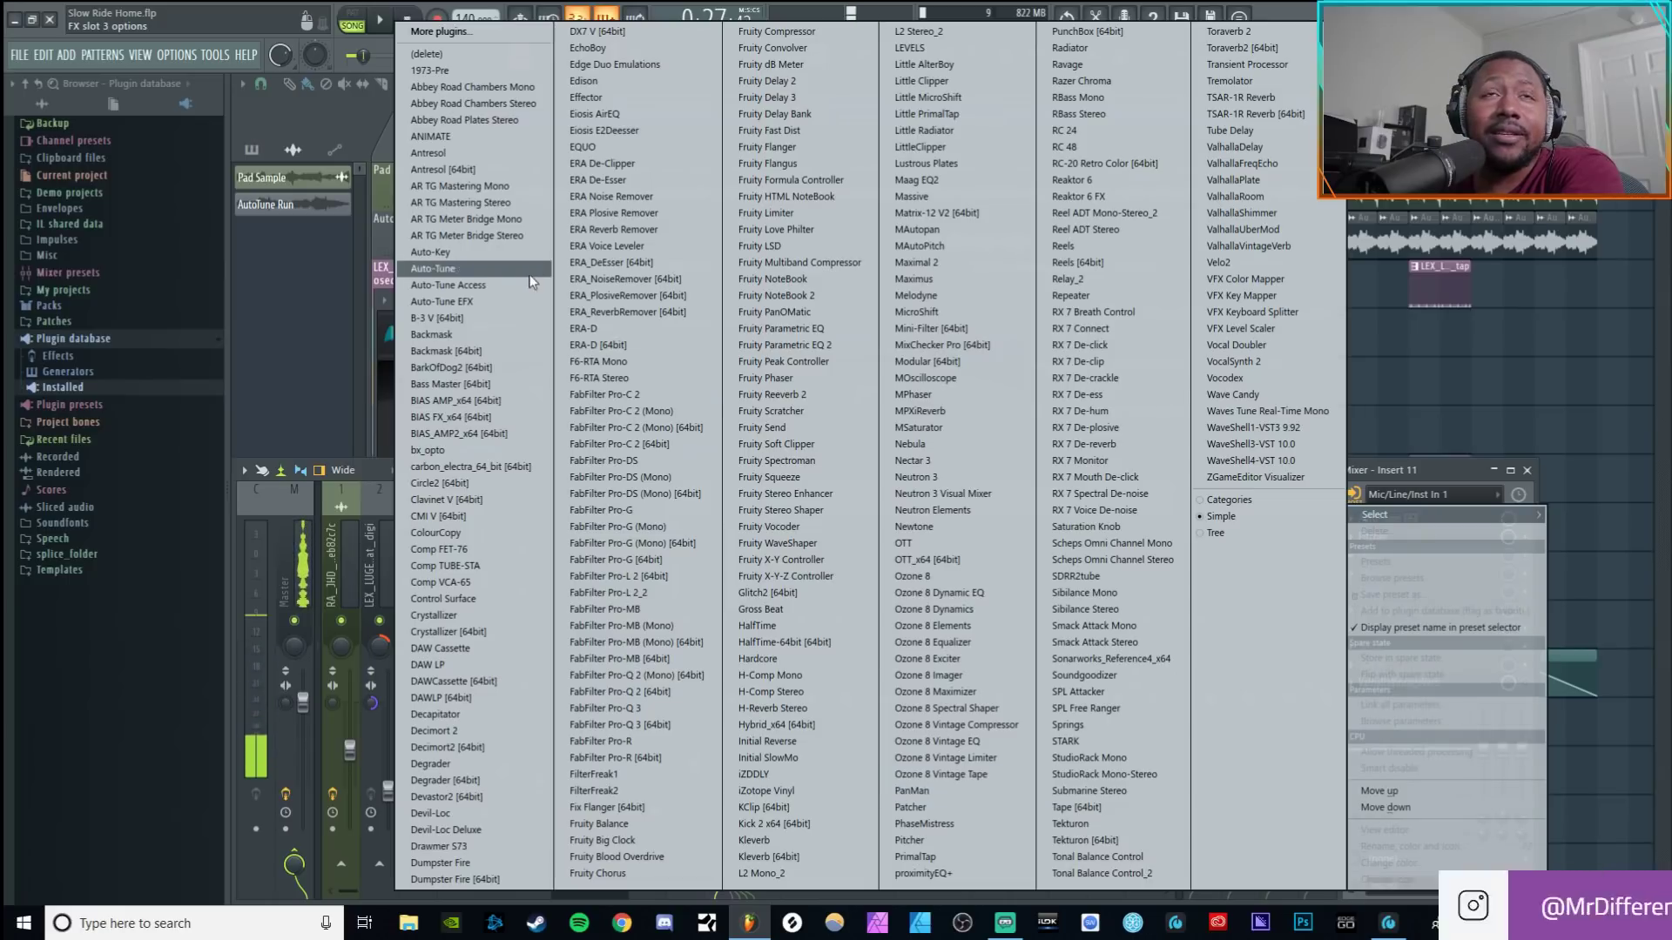
click(1238, 346)
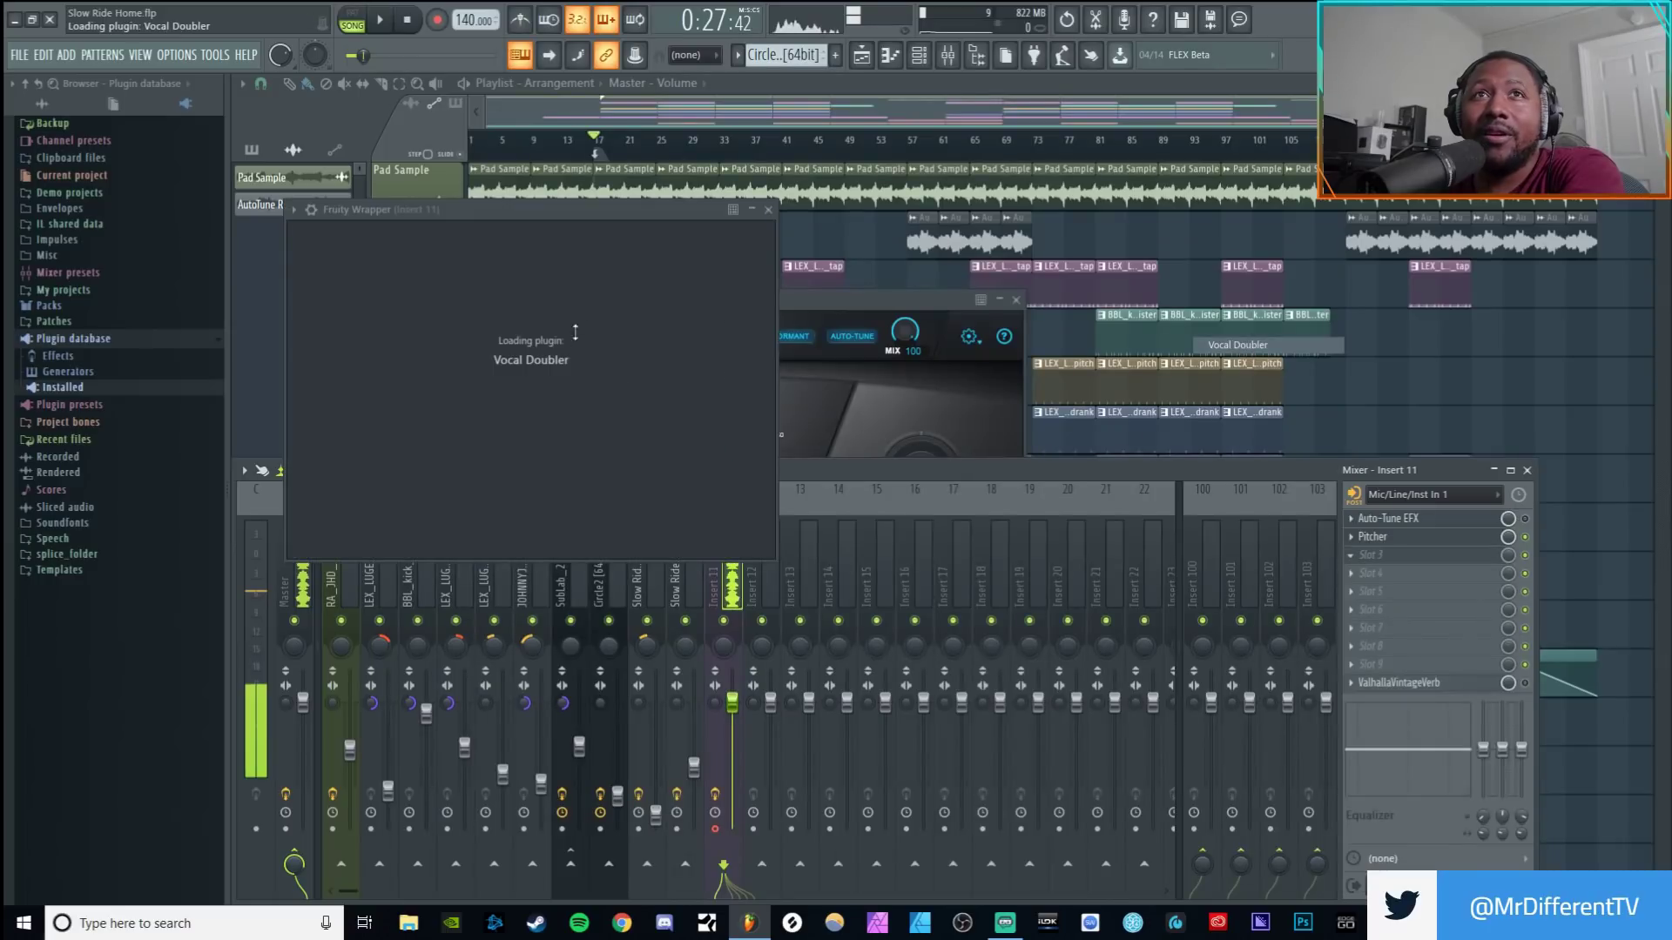
drag(569, 220, 934, 484)
click(1082, 485)
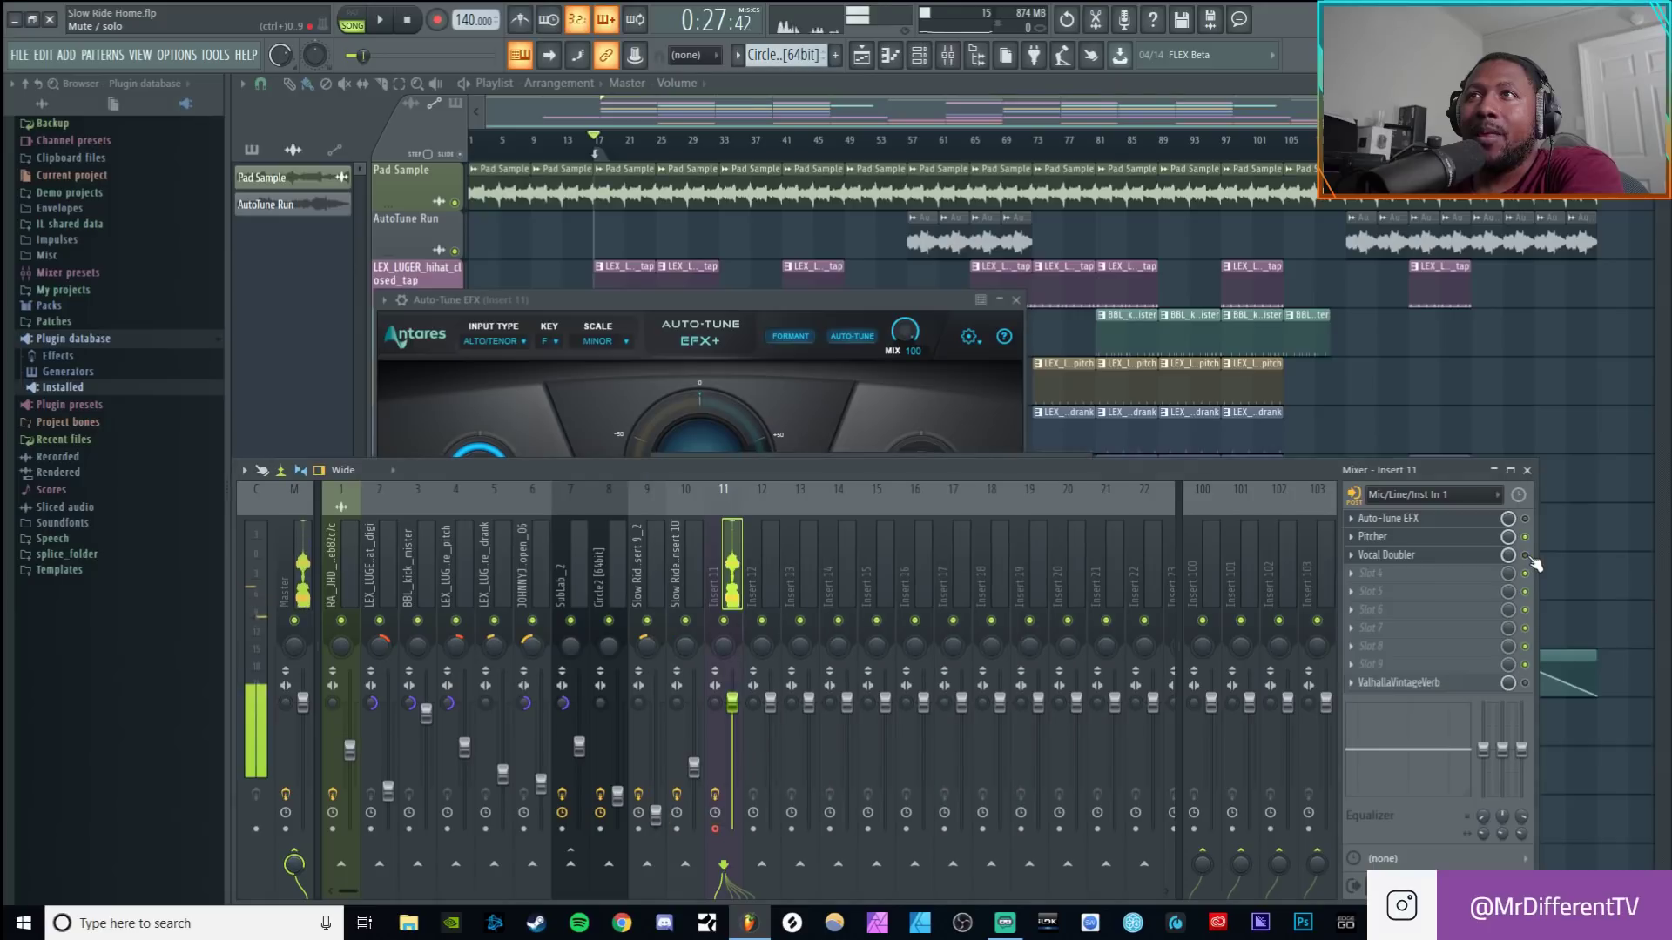
click(1389, 554)
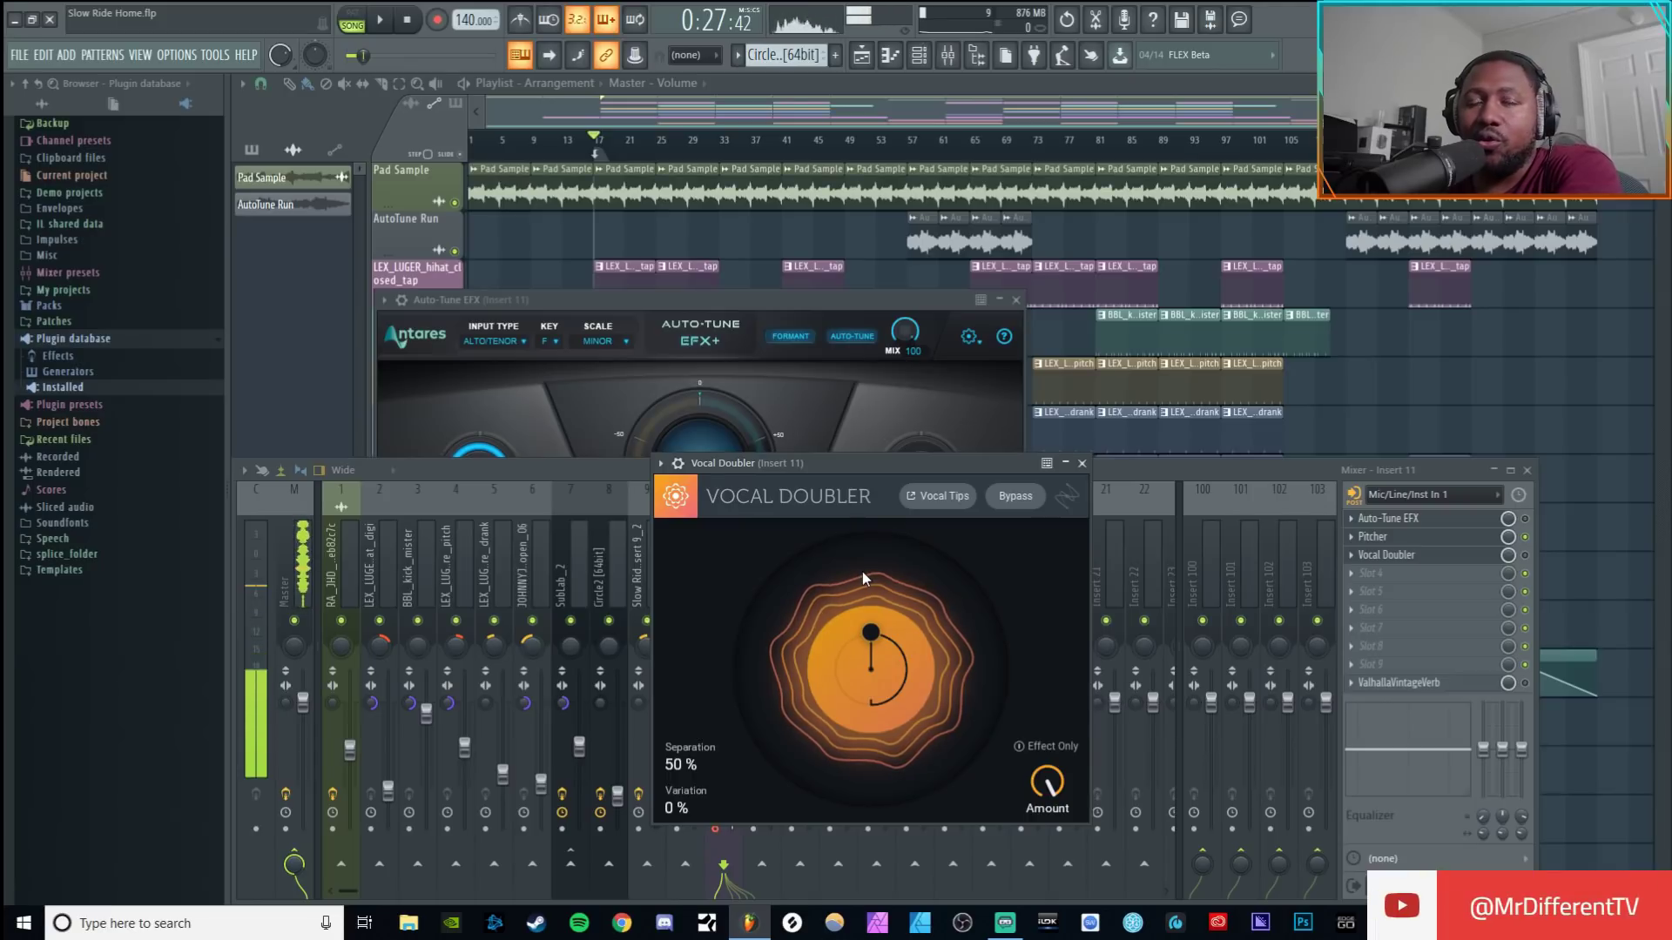
drag(677, 814, 682, 714)
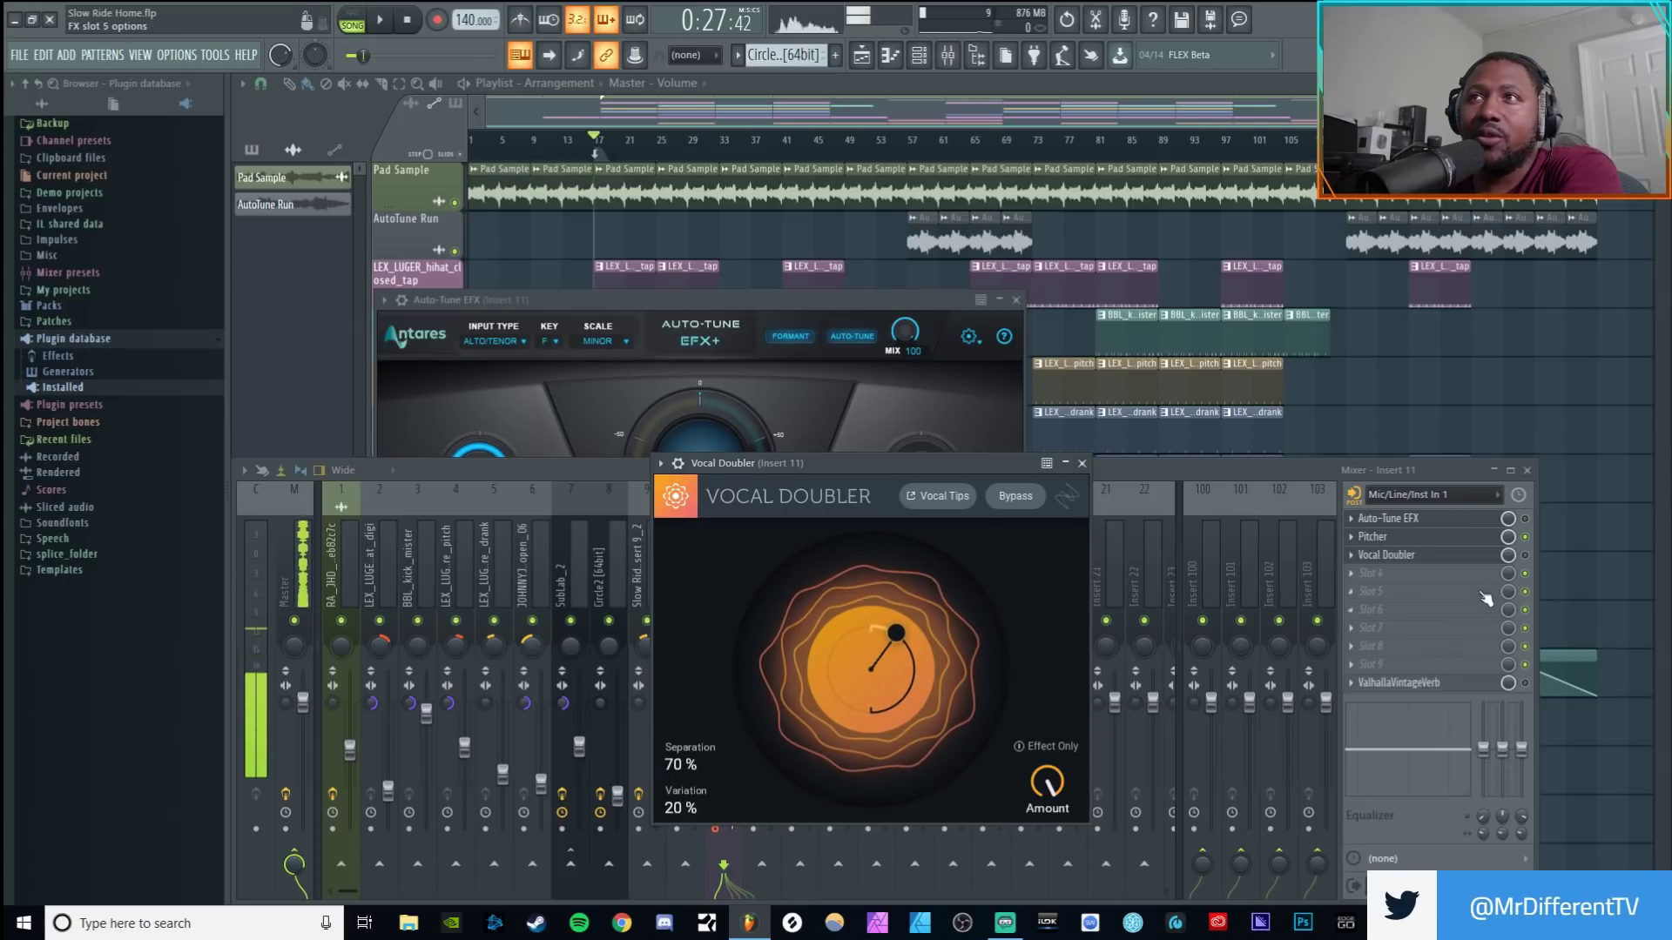
click(1457, 557)
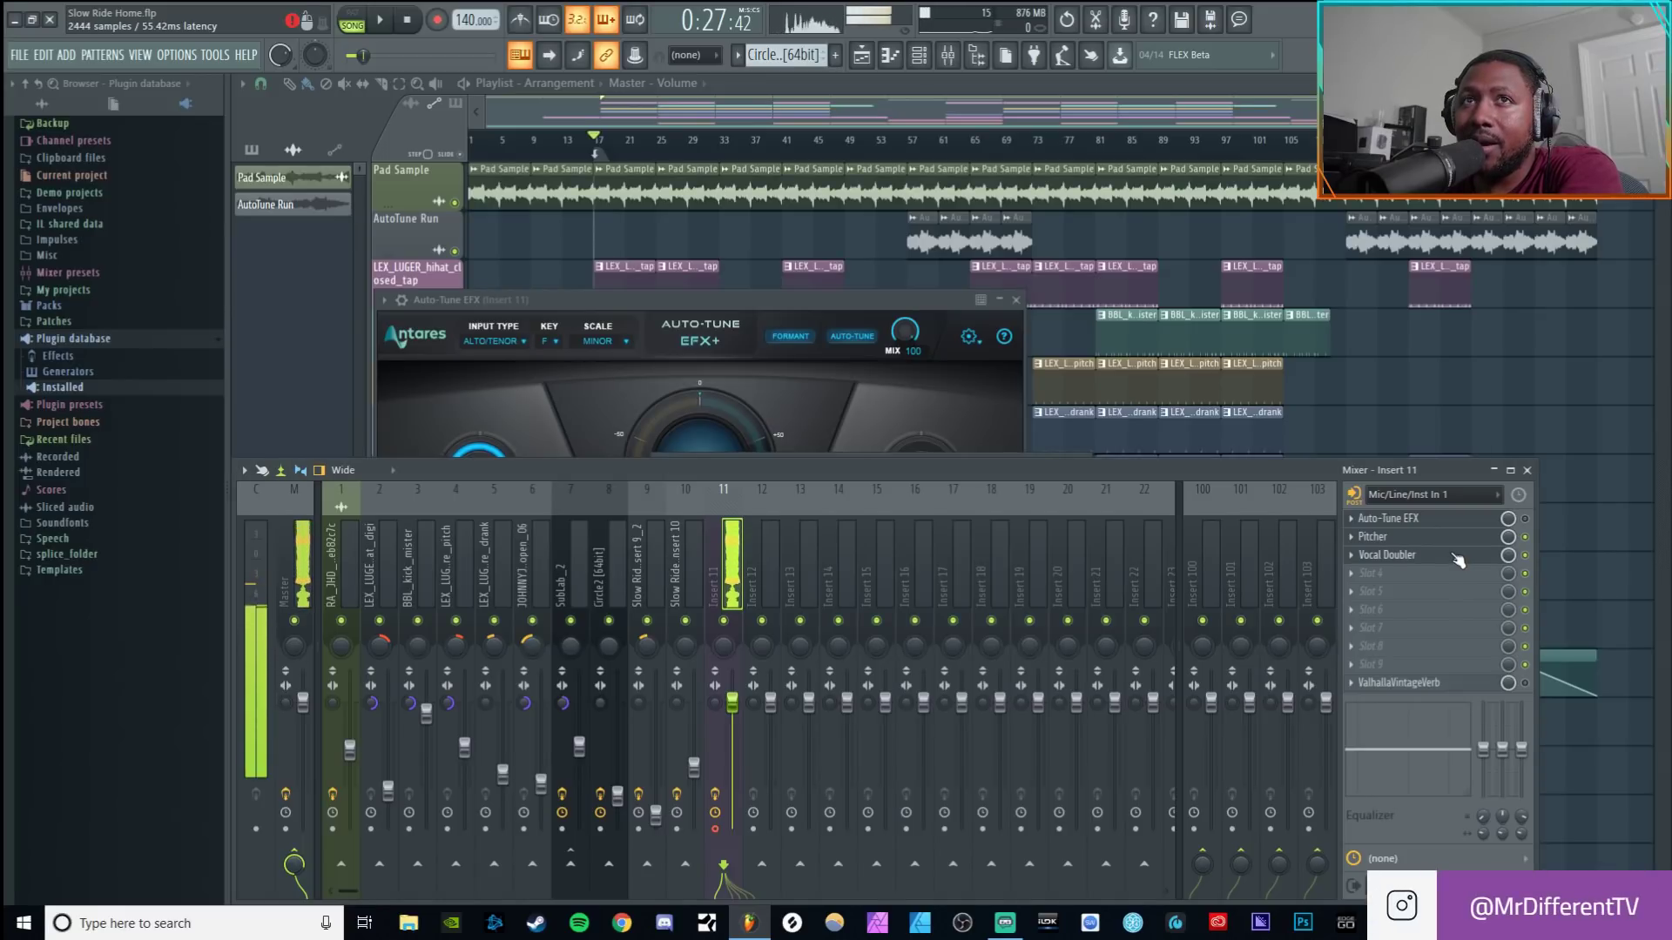
Bypass Vocal Doubler and ValhallaVintageVerb on Insert 11, close the mixer, and move to bar 17.
click(1525, 557)
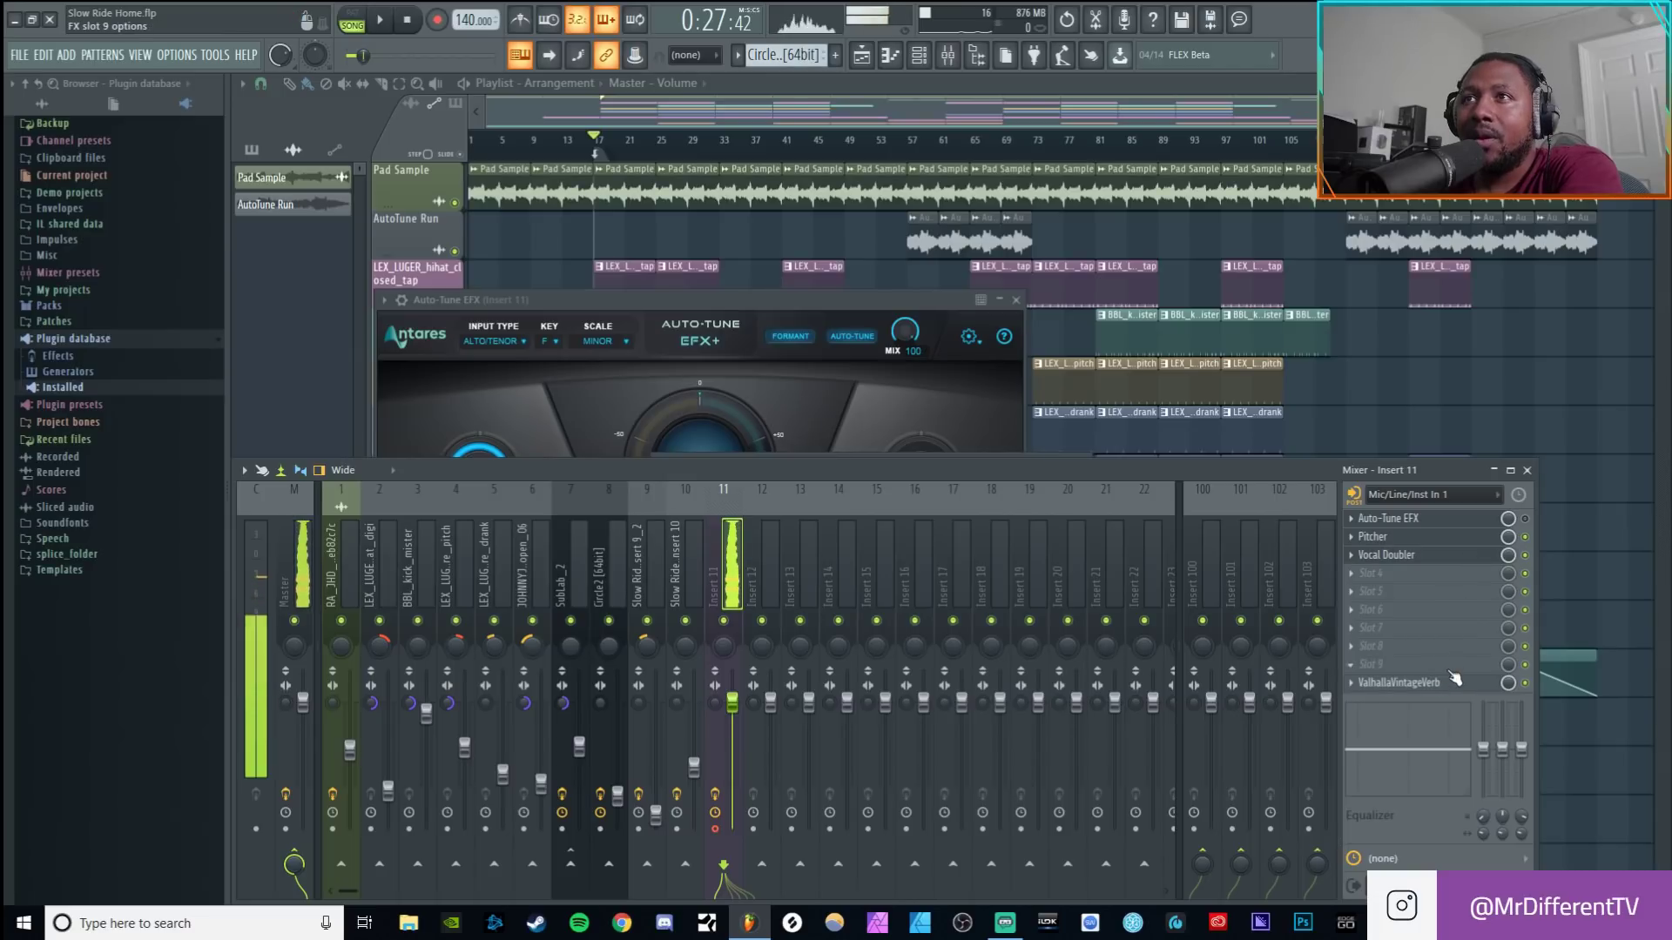
click(409, 24)
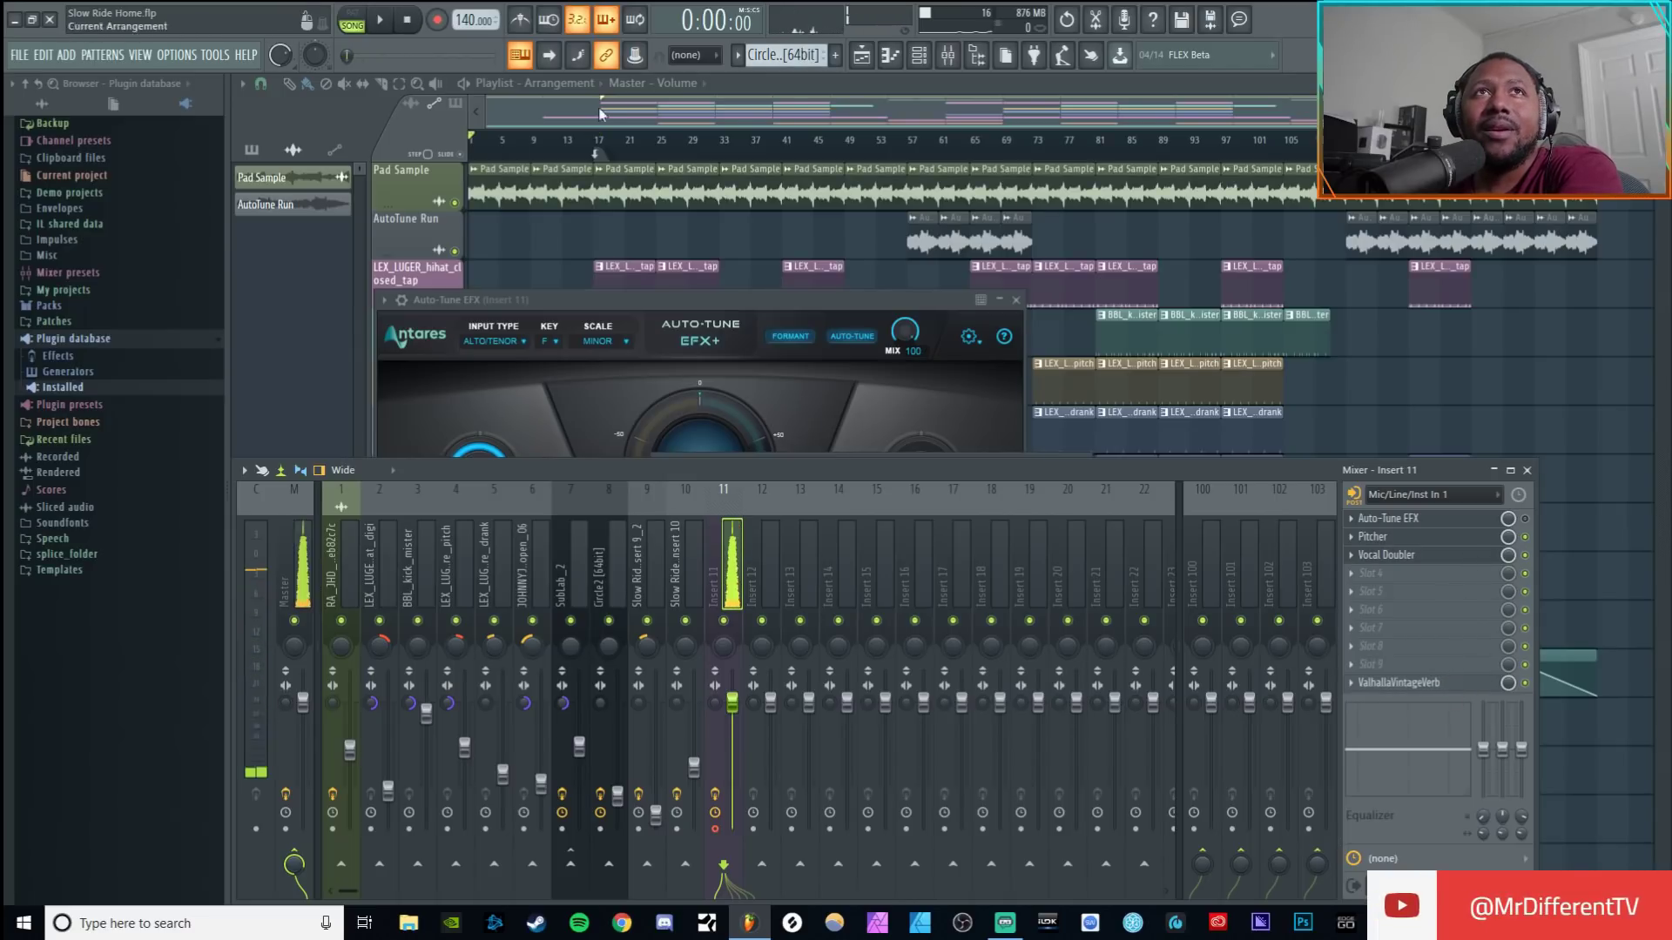
click(1525, 685)
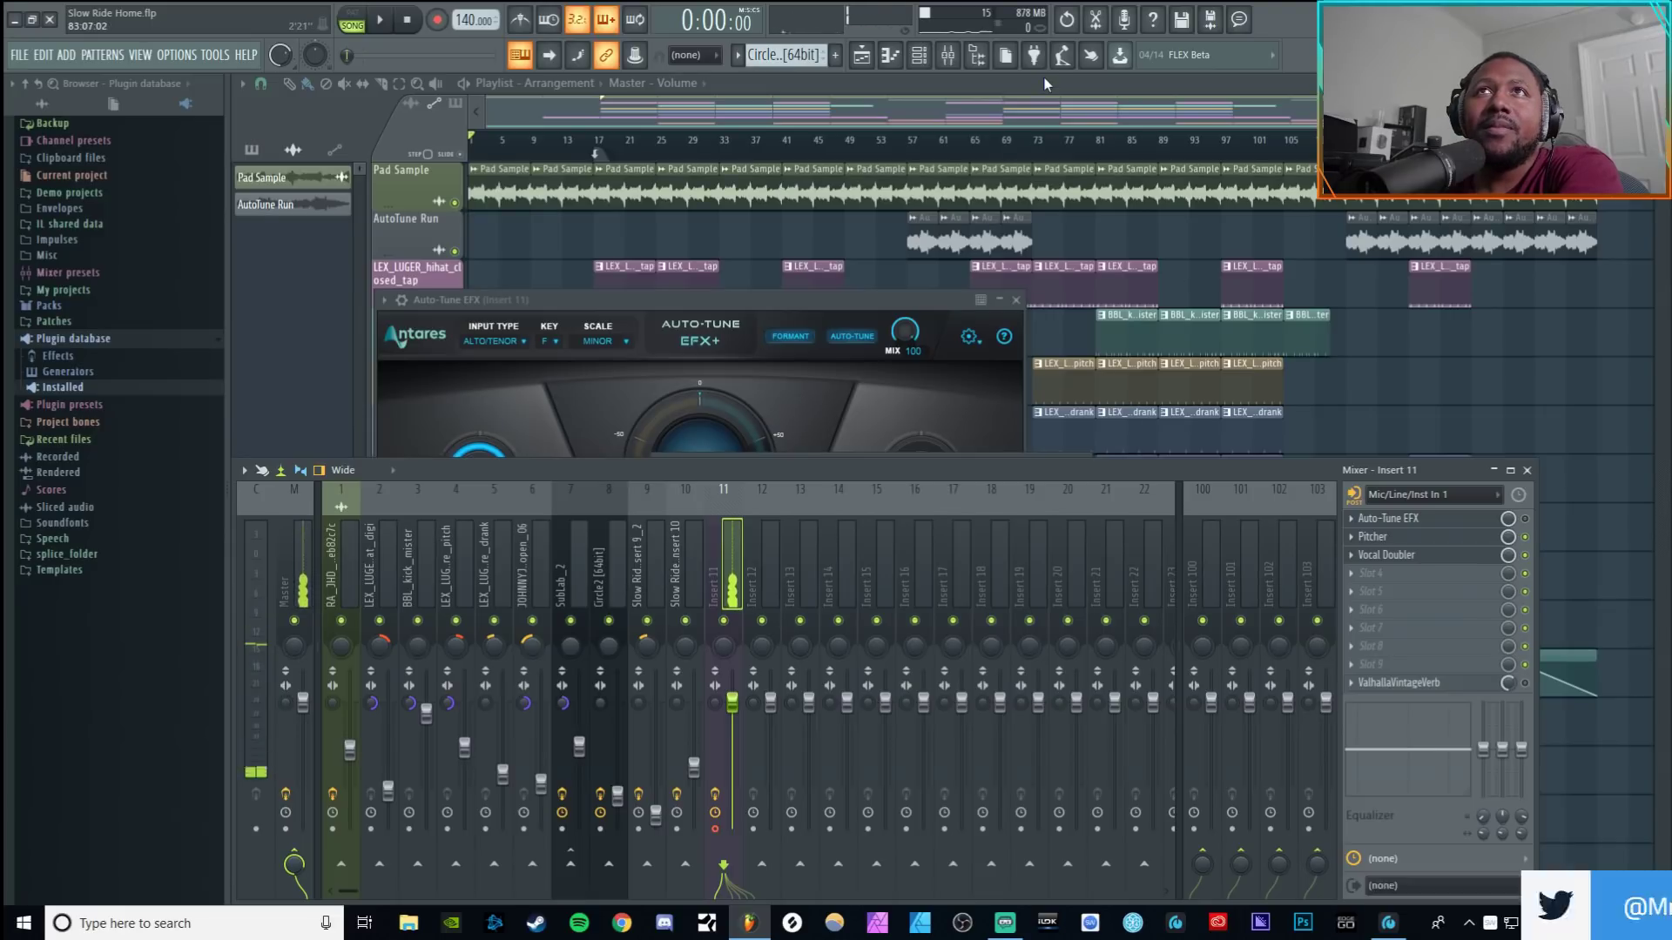
key(F12)
click(599, 139)
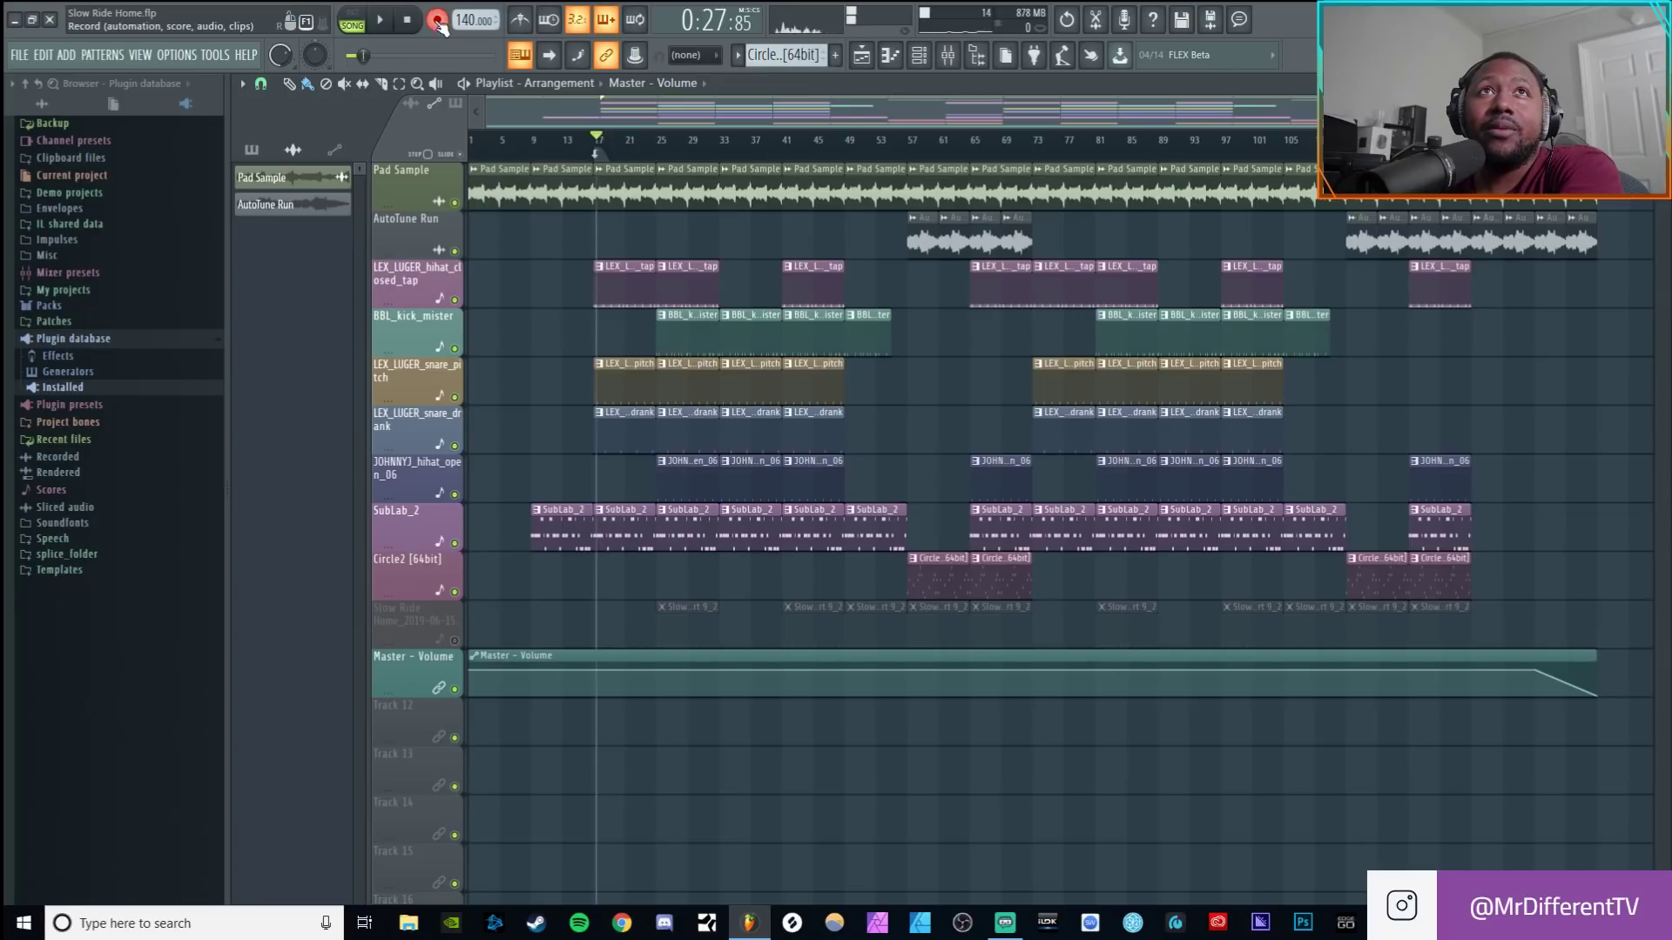
Check Insert 11 in the mixer, then record a microphone vocal onto Track 12 from bar 17.
key(F9)
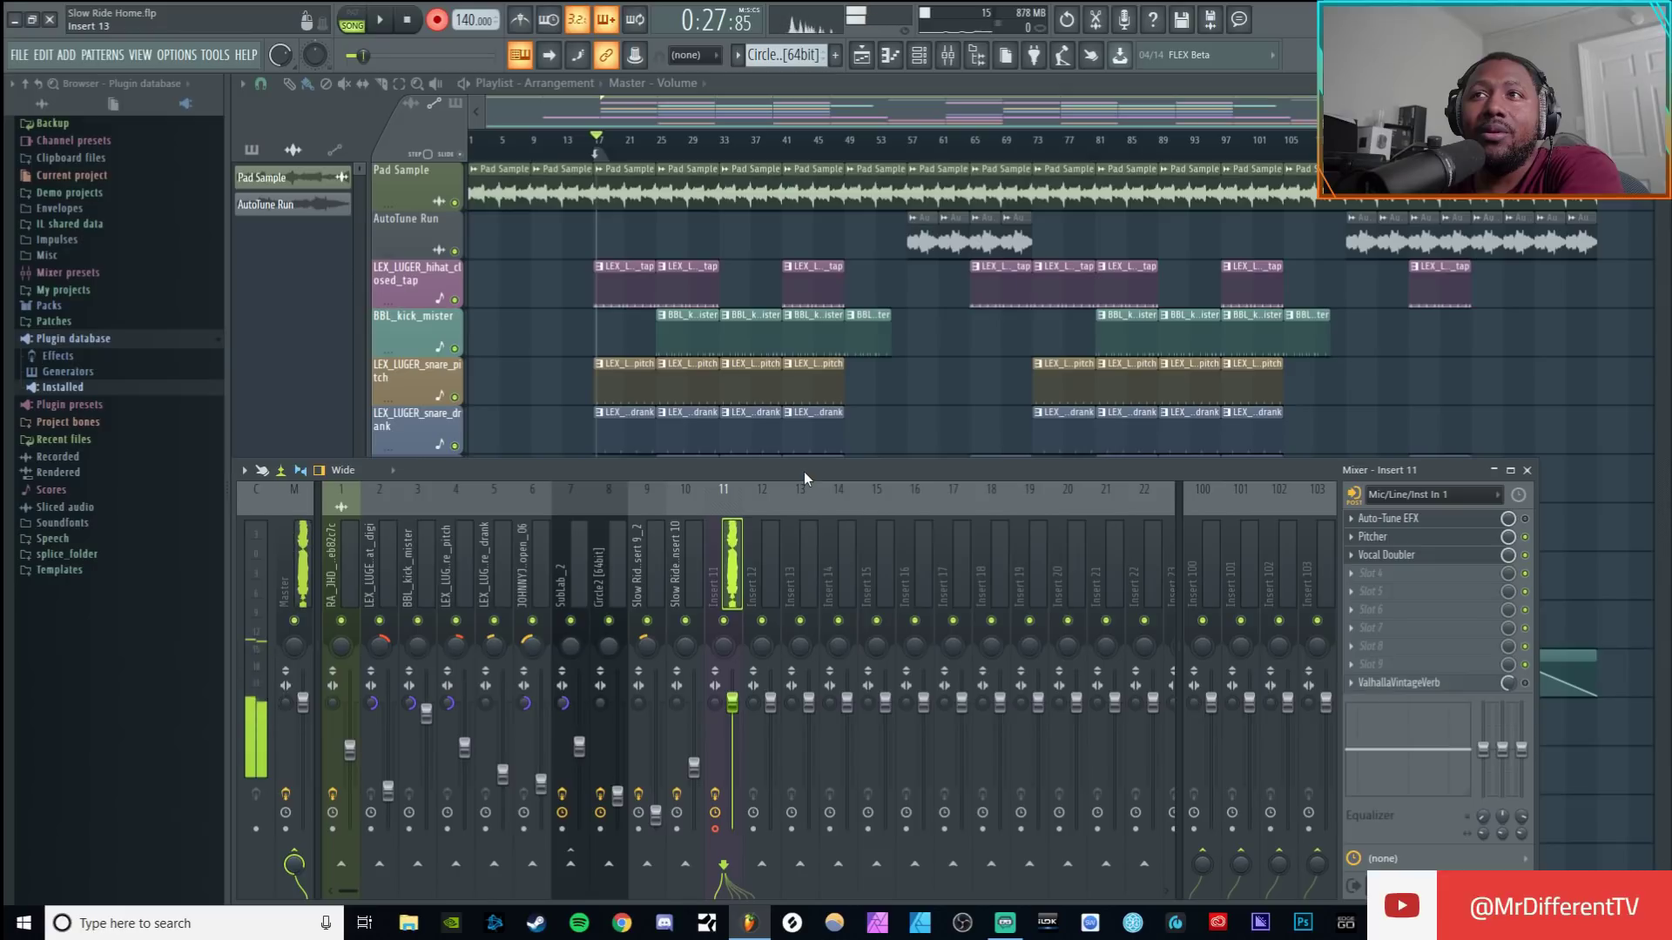
click(380, 20)
key(F9)
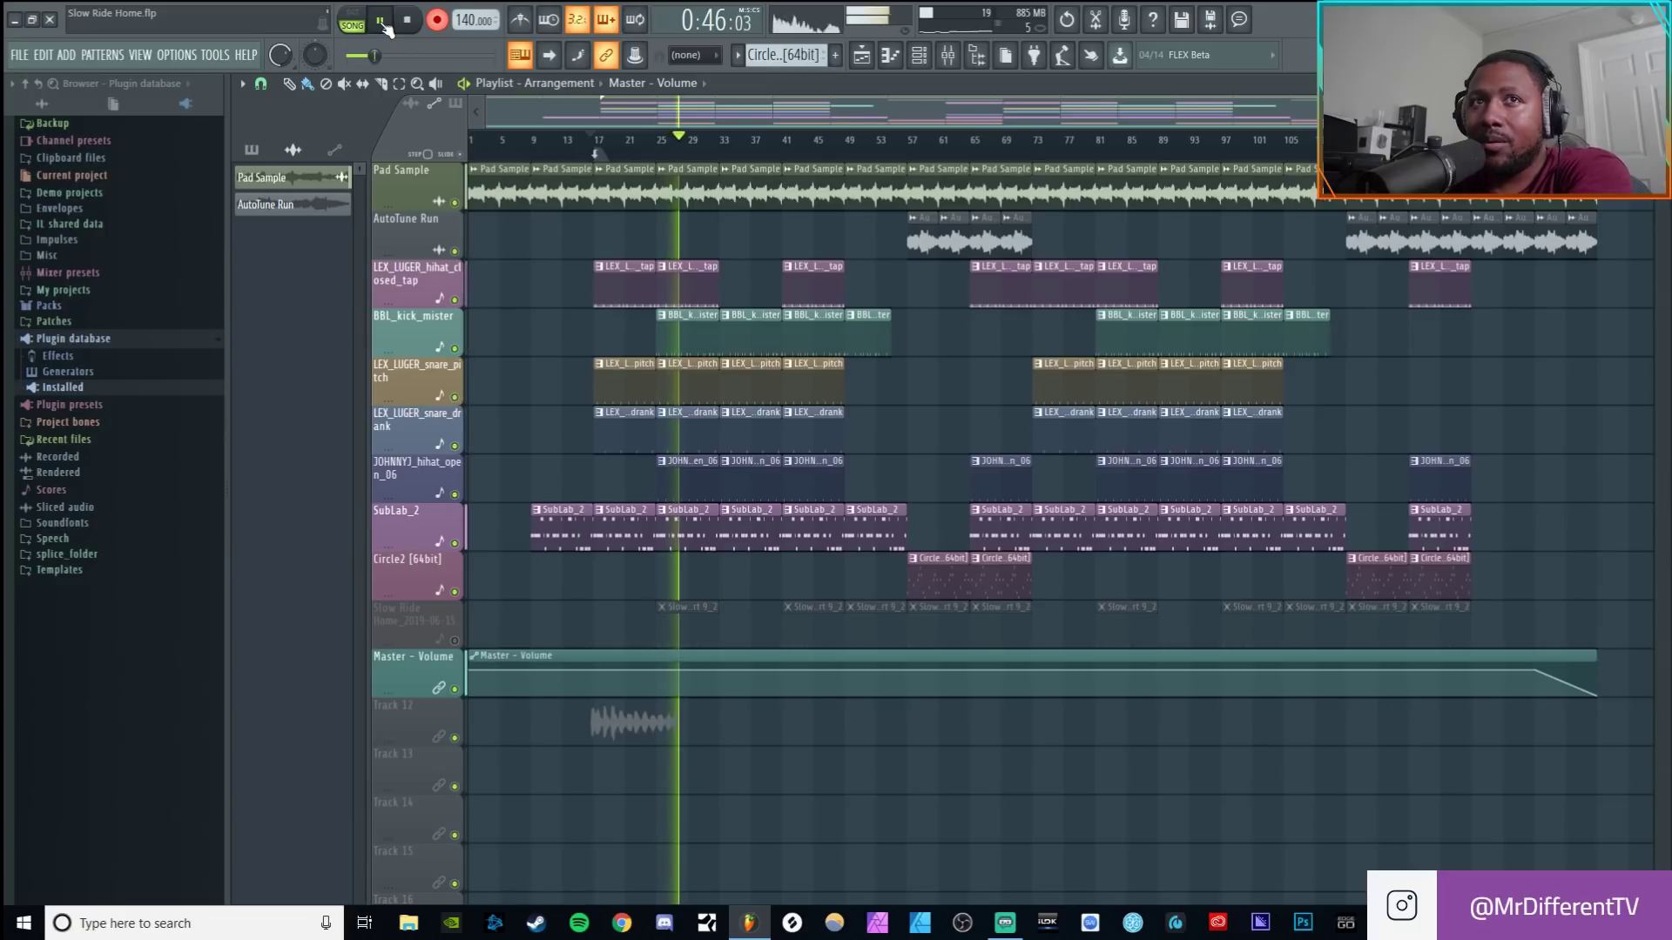
Stop recording and open the Slow Ride_Insert 11 clip's sample settings on Track 12.
click(382, 21)
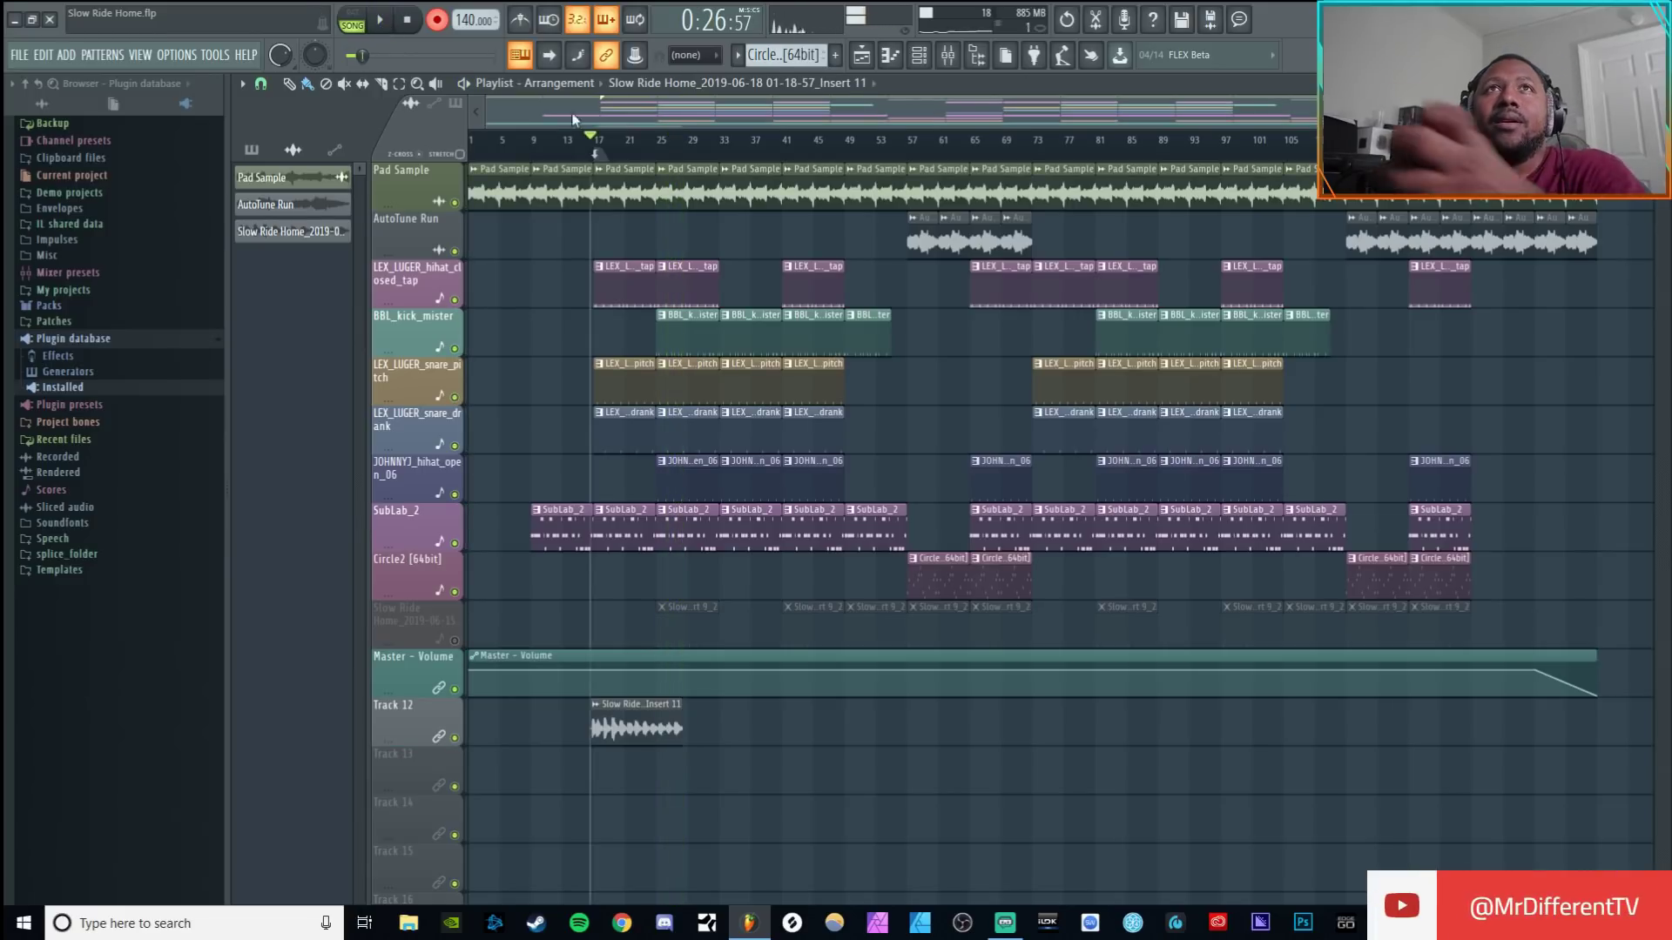
click(887, 62)
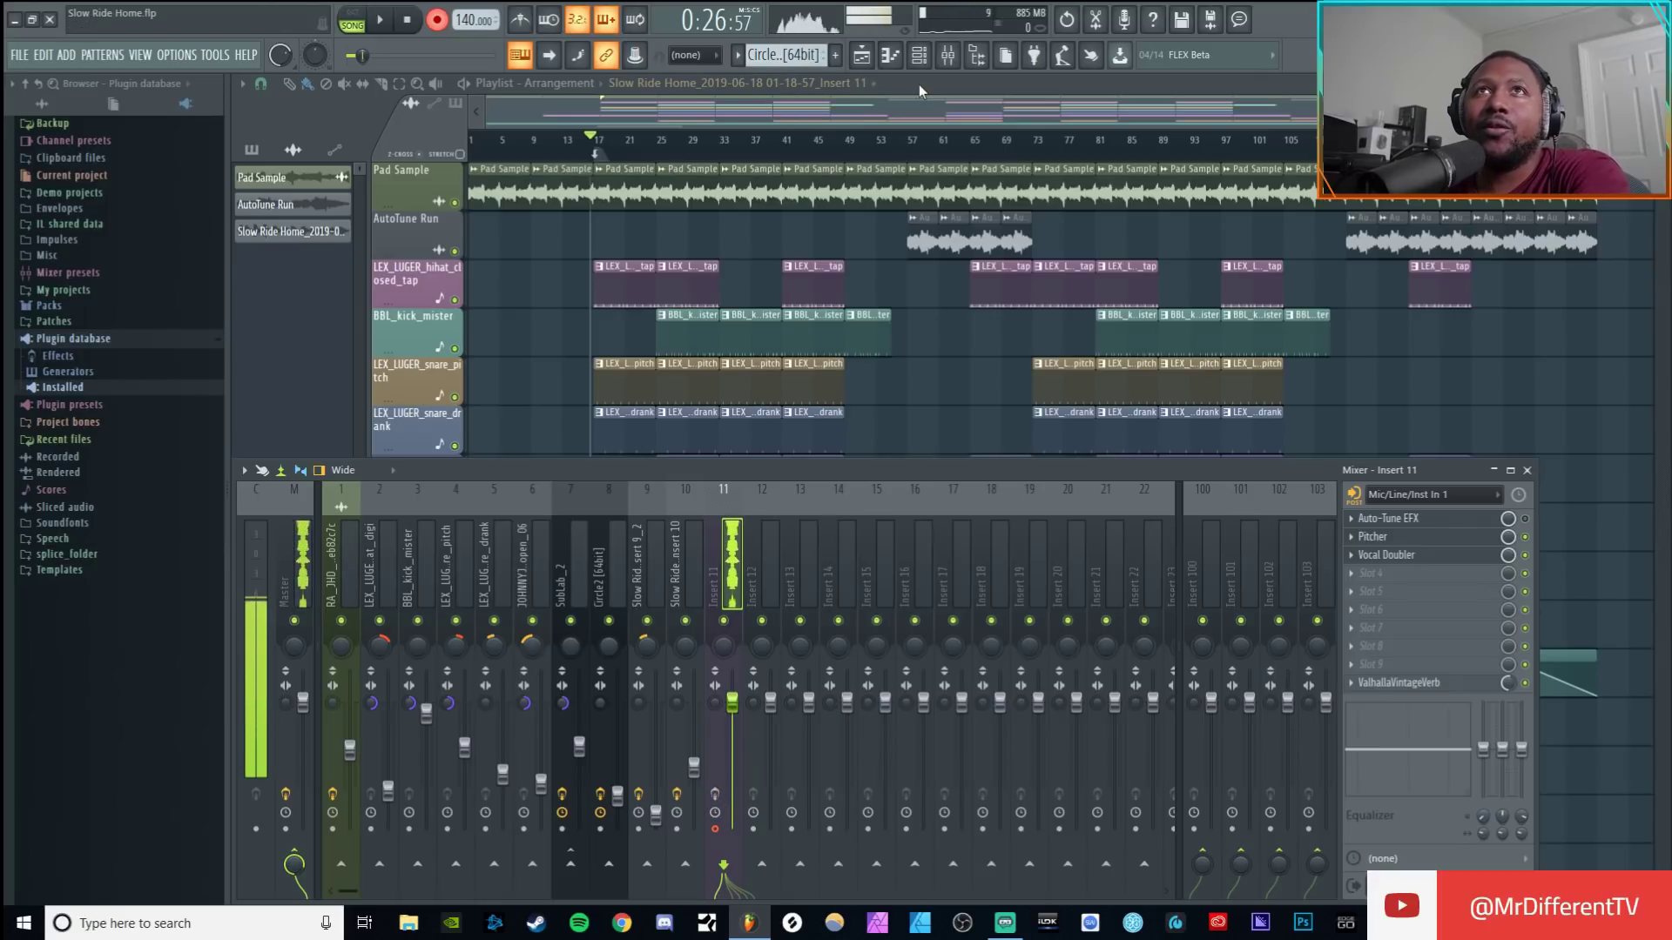
click(890, 55)
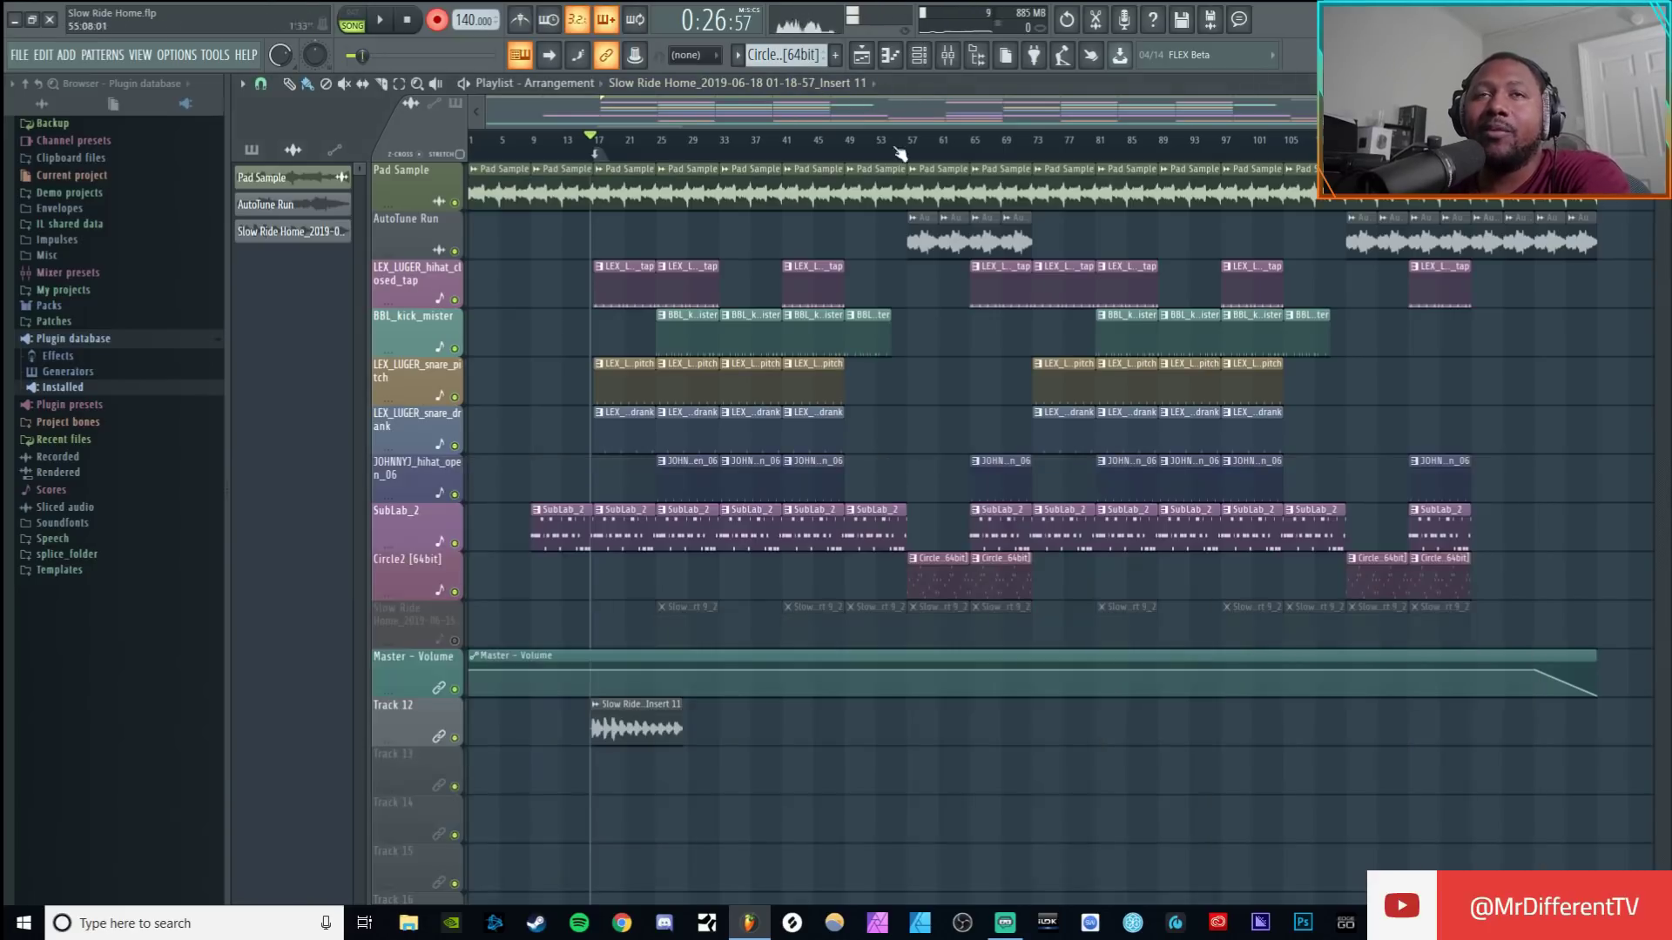
double_click(620, 734)
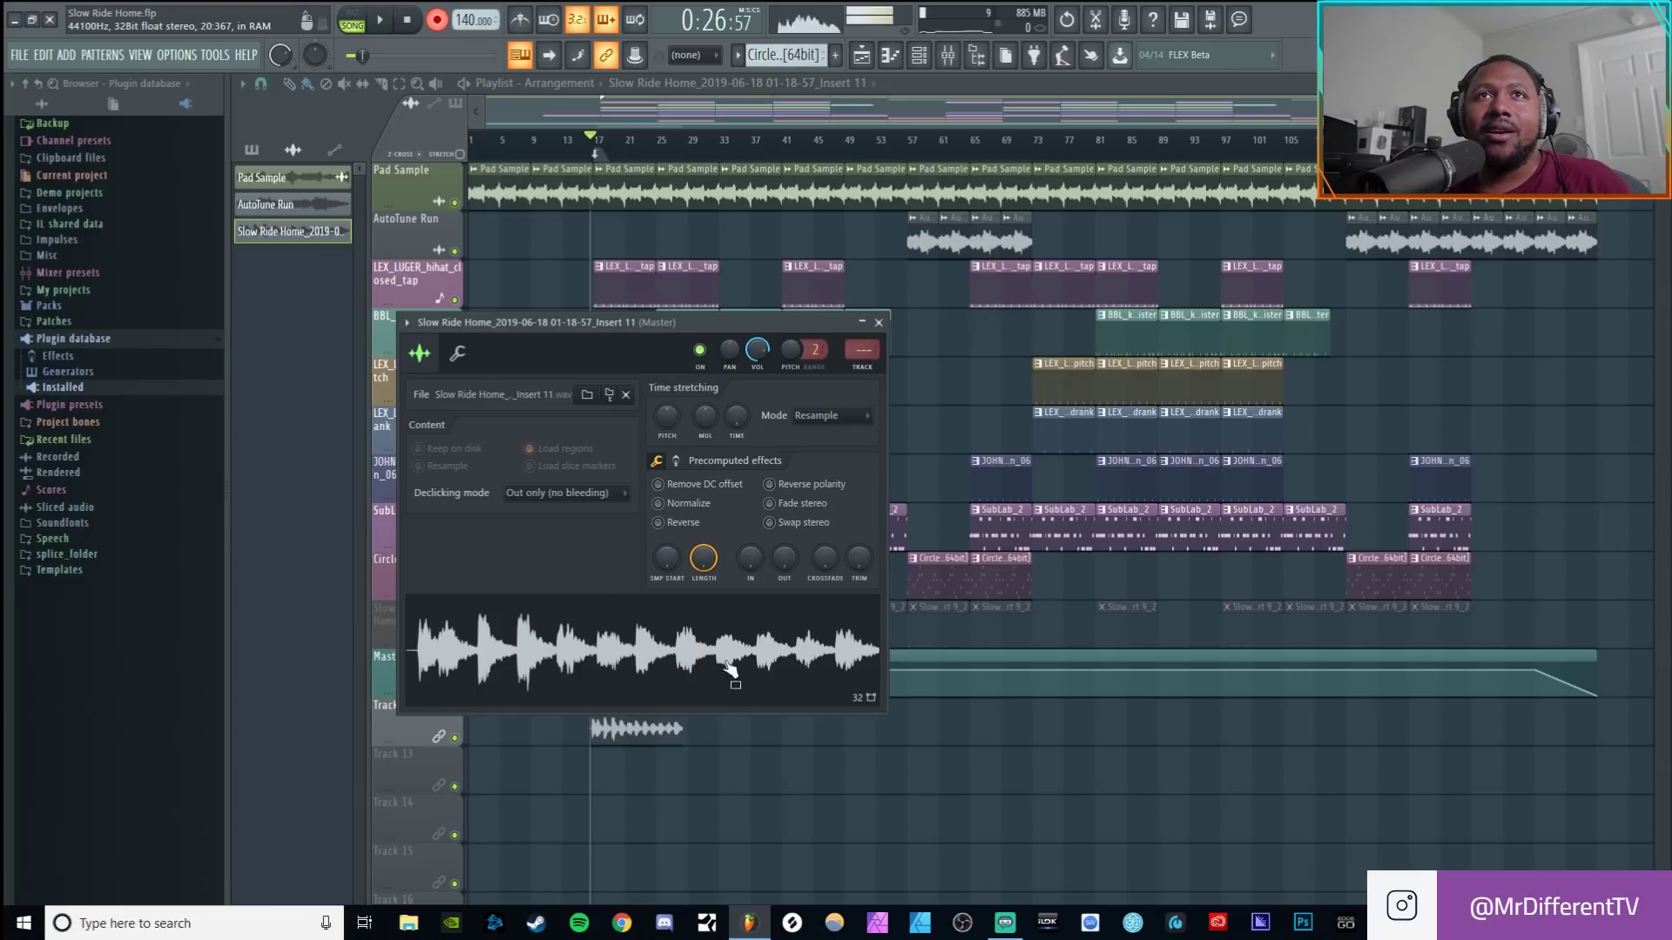
Open the recorded vocal in Edison and trim its leading silence.
right_click(746, 645)
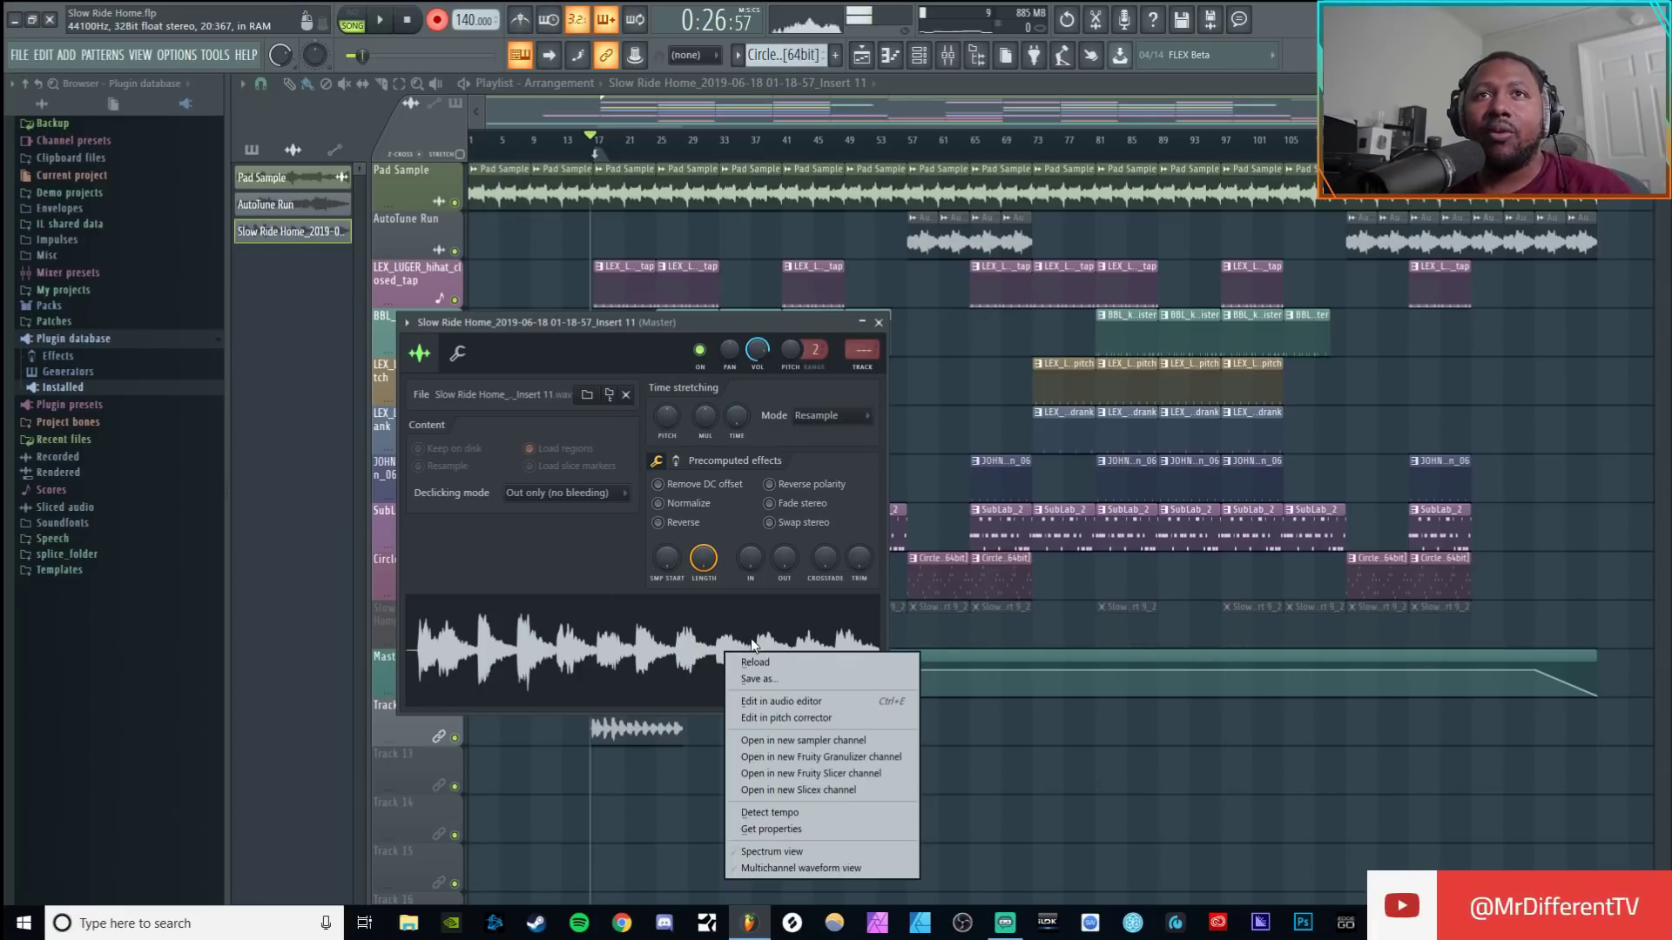
click(796, 701)
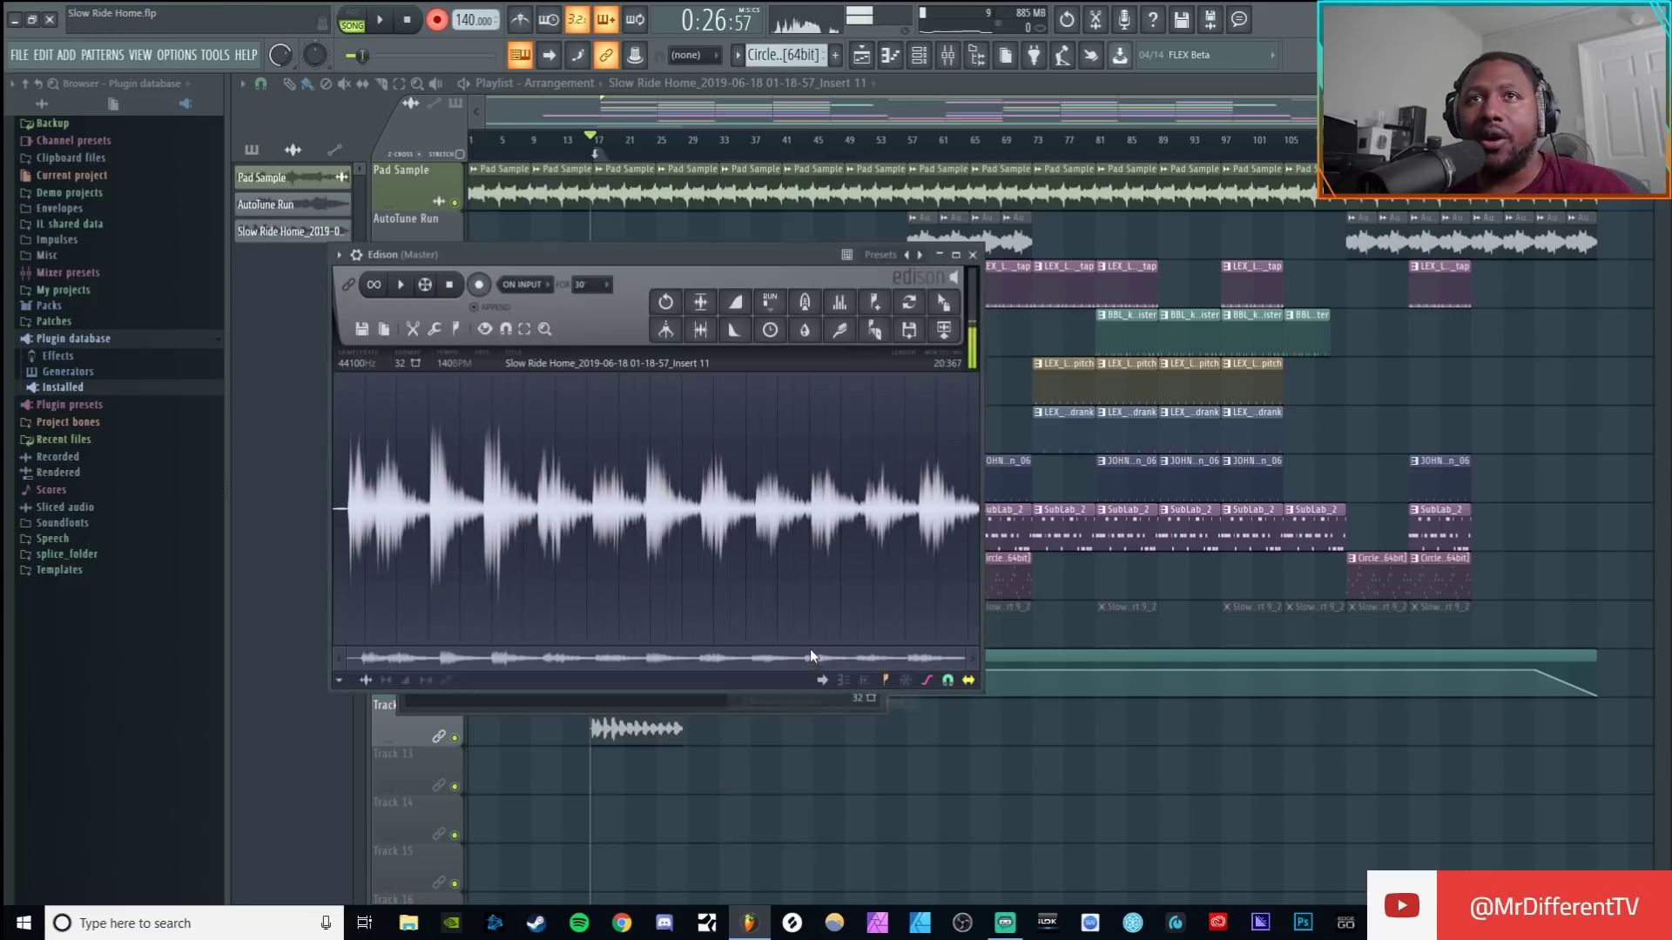
drag(653, 279, 1087, 331)
click(1135, 383)
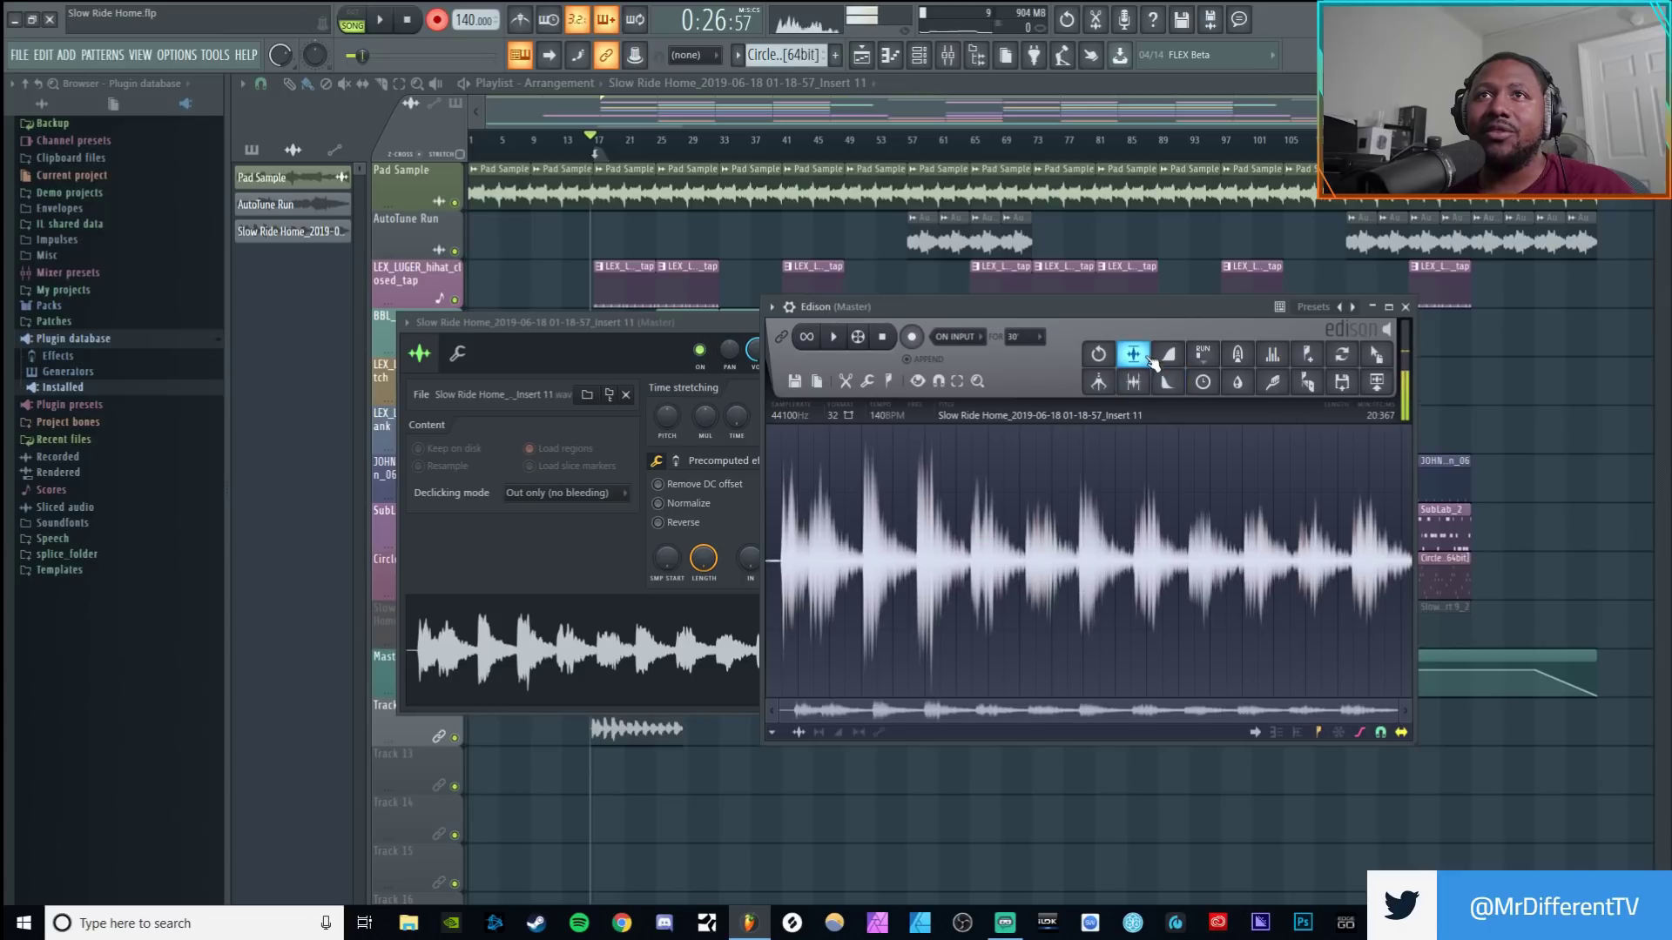
click(1135, 383)
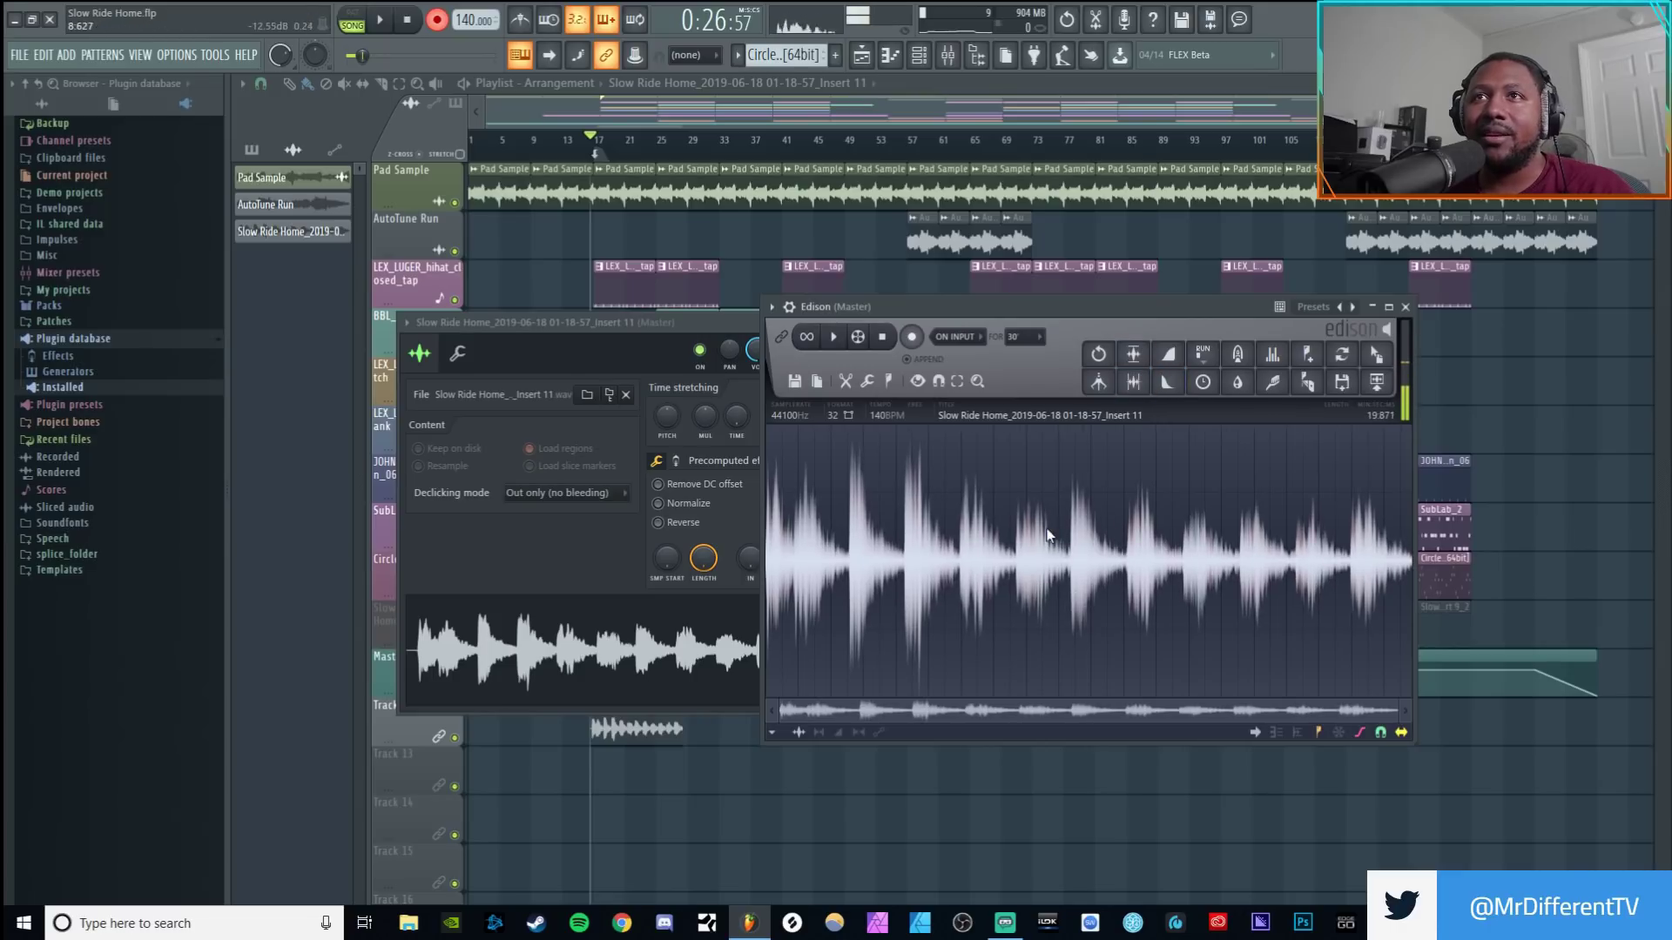
Play the vocal back, then select the run from 6.0 to 7.5 seconds.
click(834, 344)
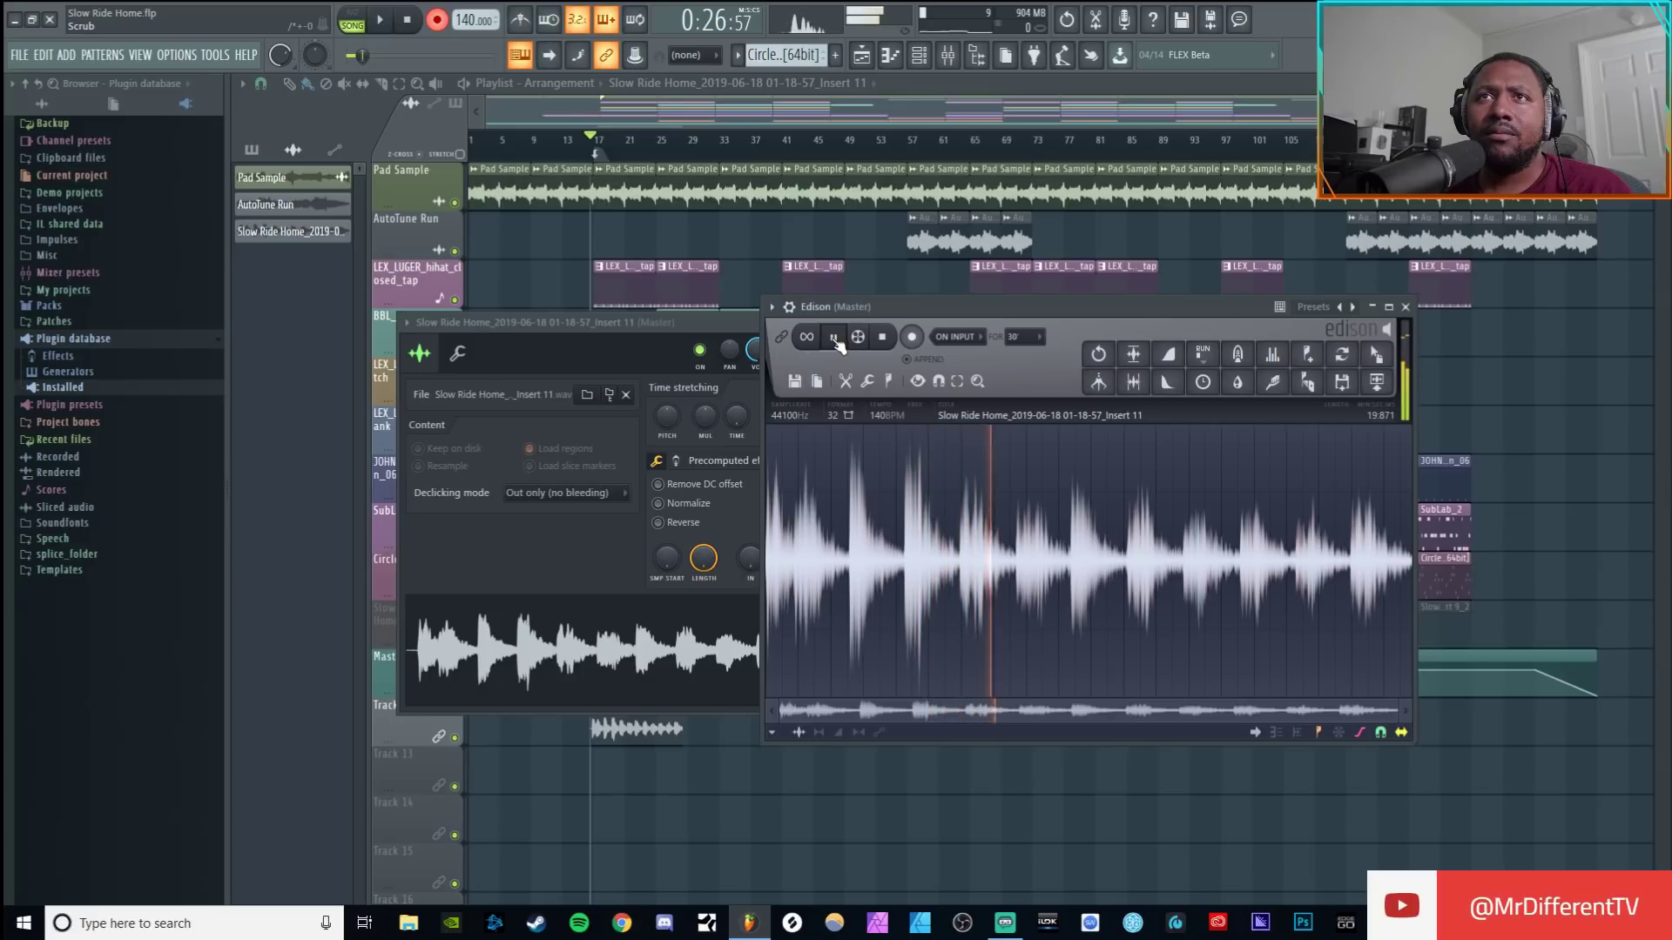
click(882, 338)
drag(960, 546, 1015, 544)
scroll(1002, 427, up, 2)
scroll(1001, 426, up, 3)
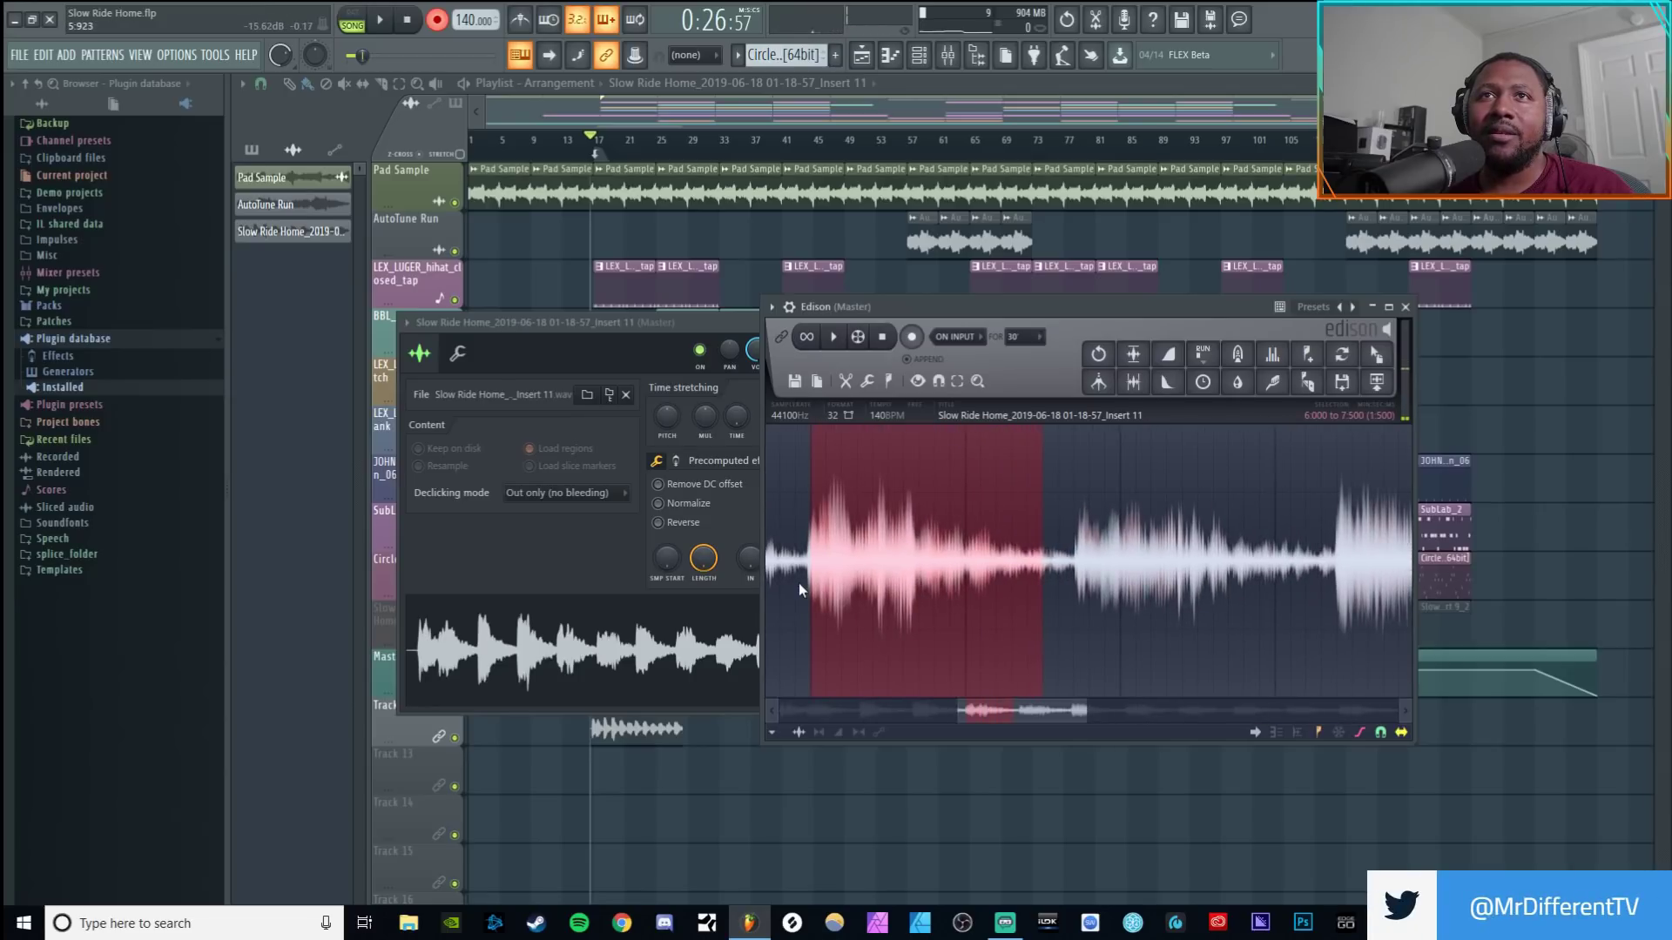
Widen the selection to 5.9–7.7 seconds and trim the vocal to it.
drag(1051, 584, 1071, 587)
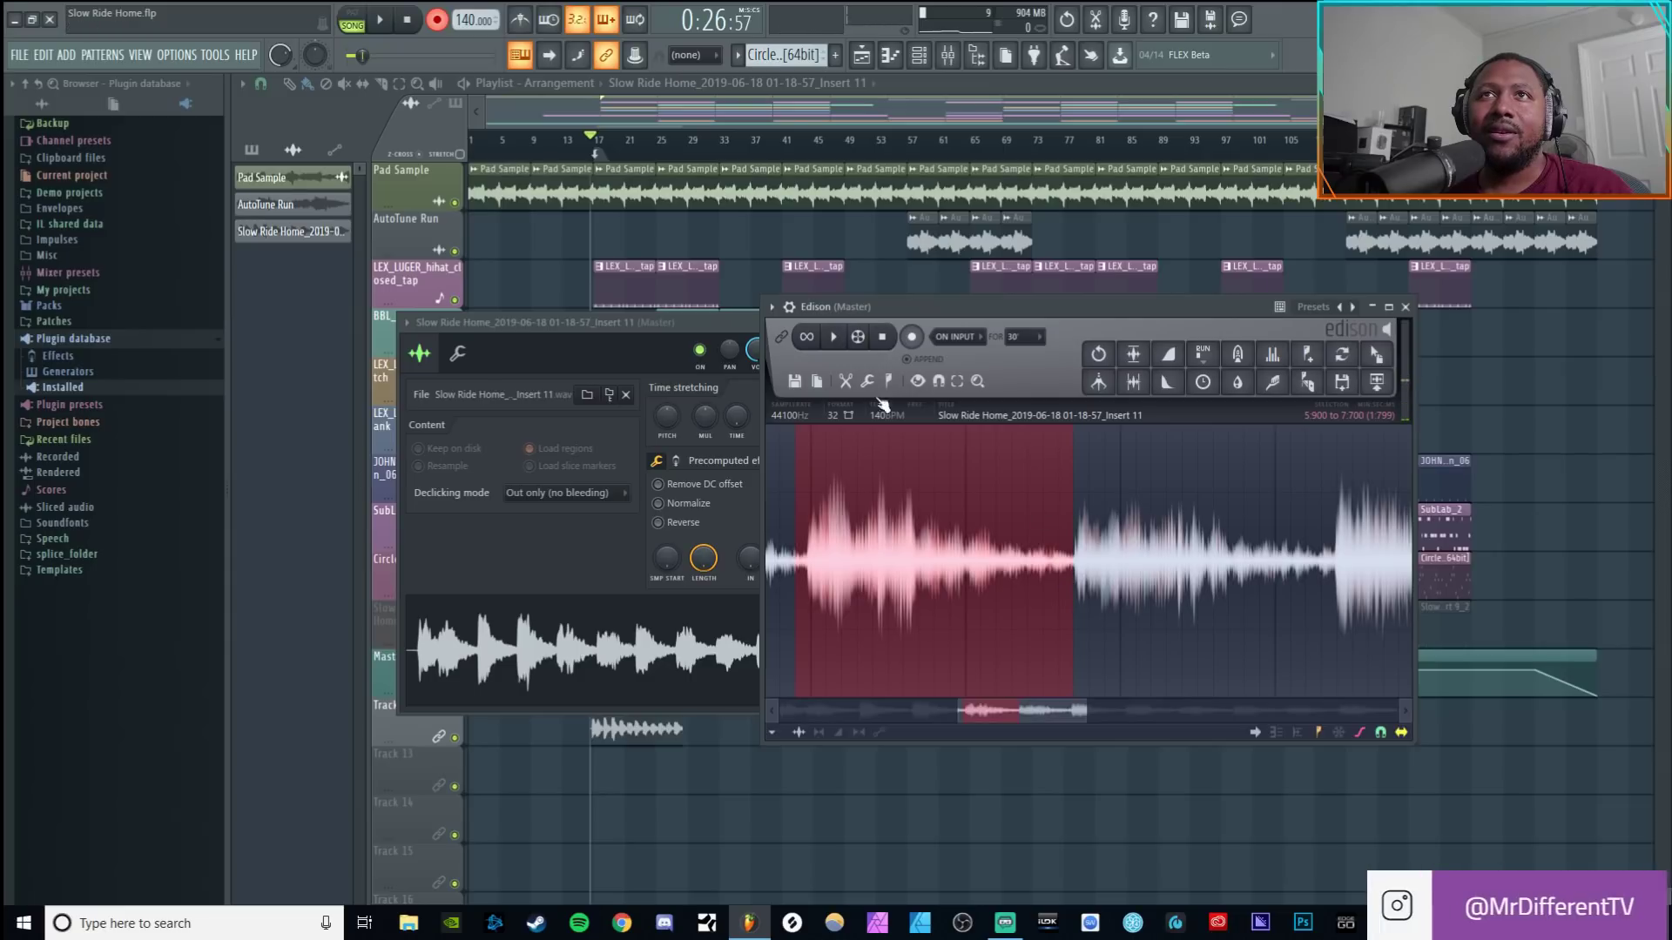
click(846, 381)
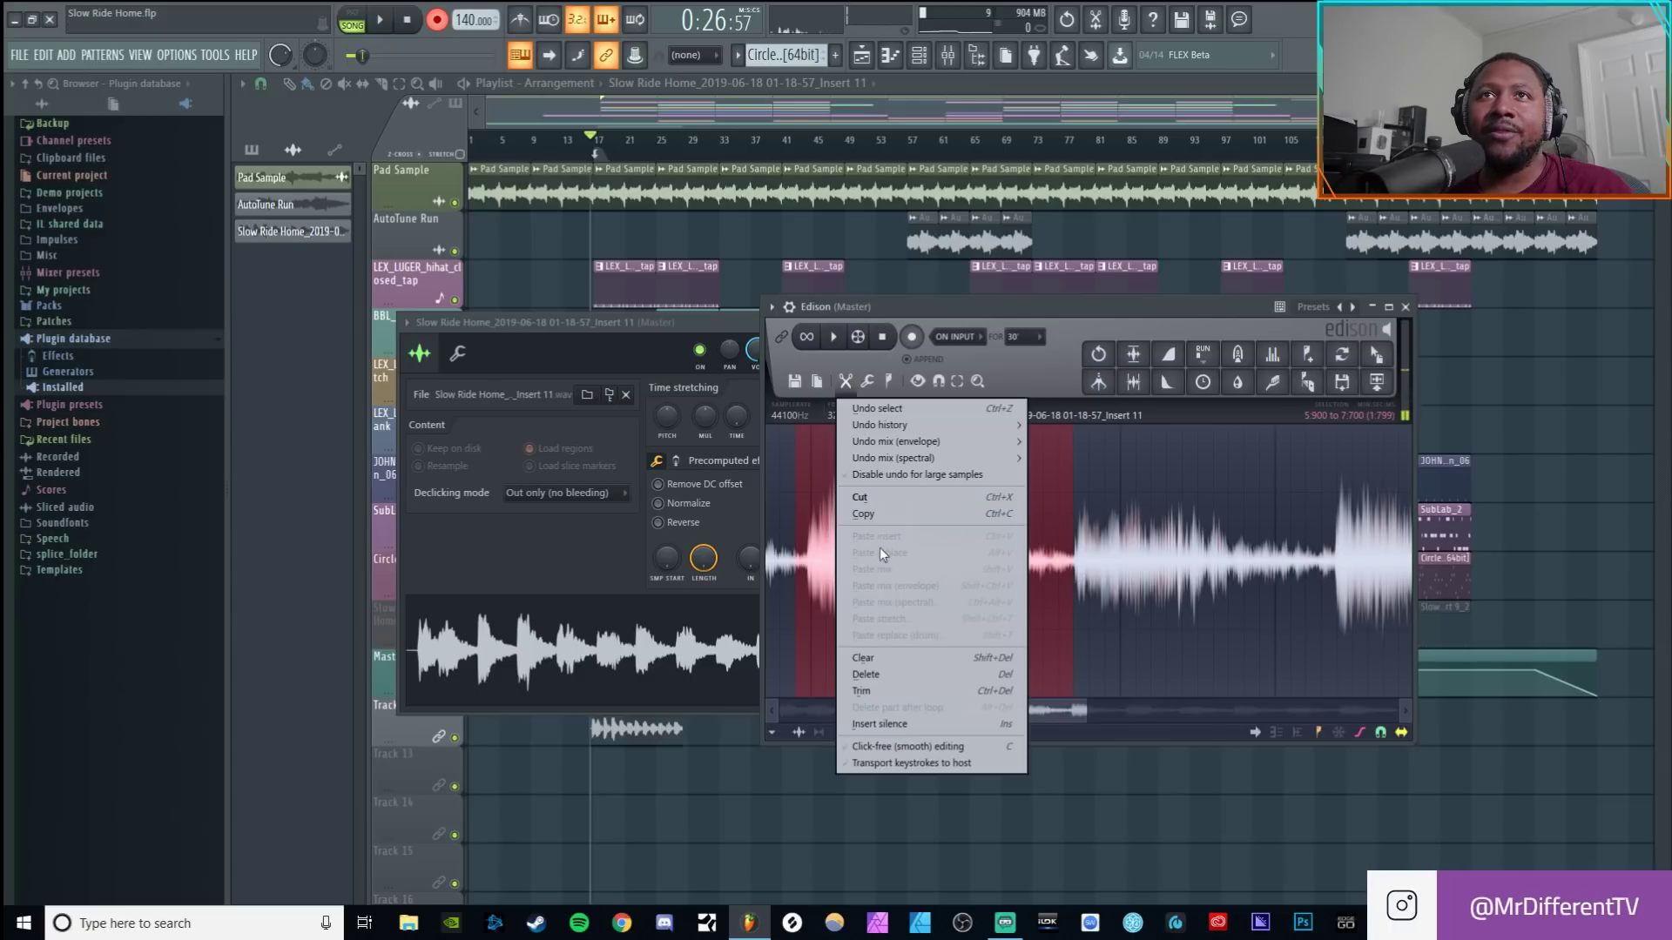
click(883, 689)
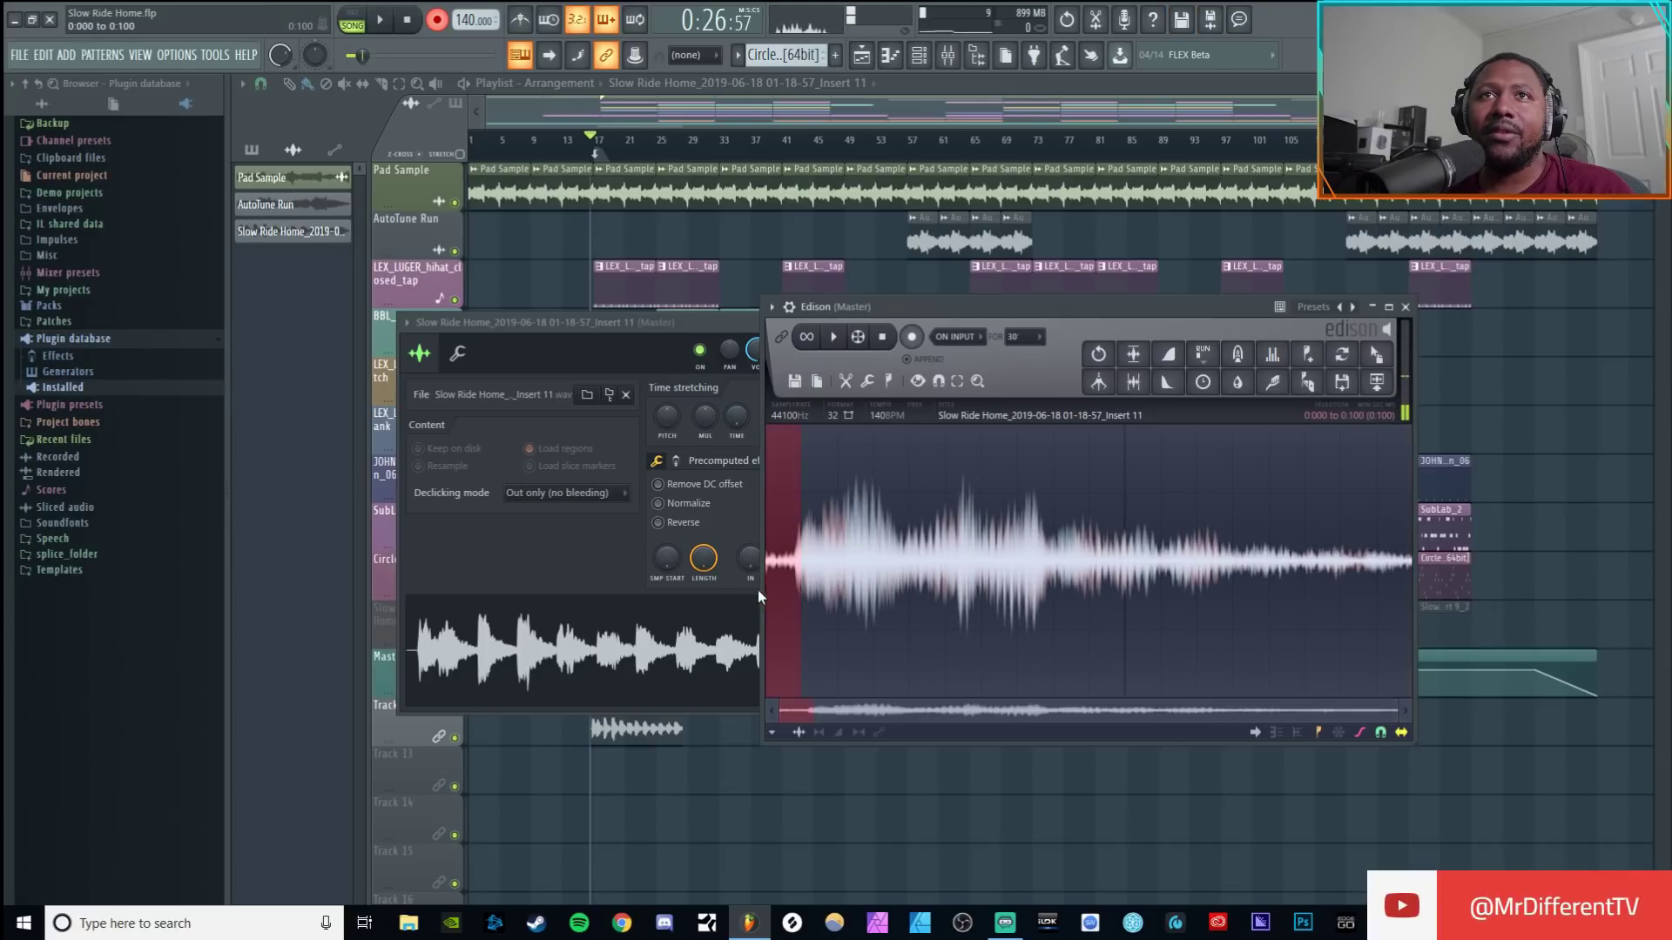
Enable snap to zero-crossing, cut the first 0.080 seconds, and play the result.
click(938, 381)
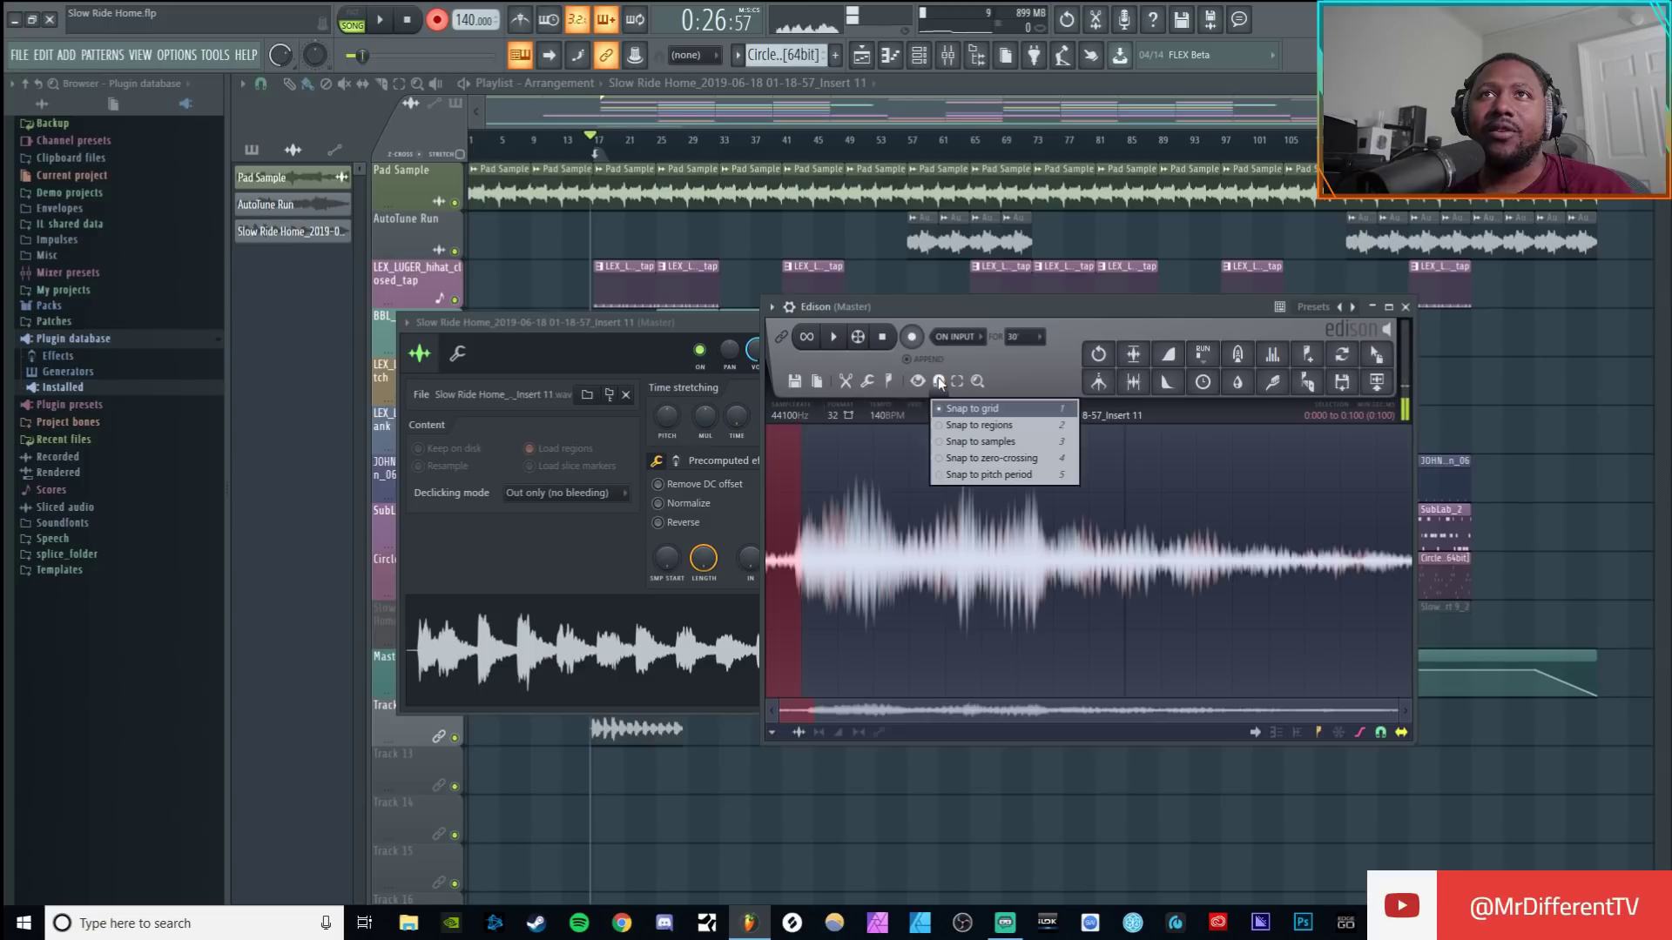
click(969, 456)
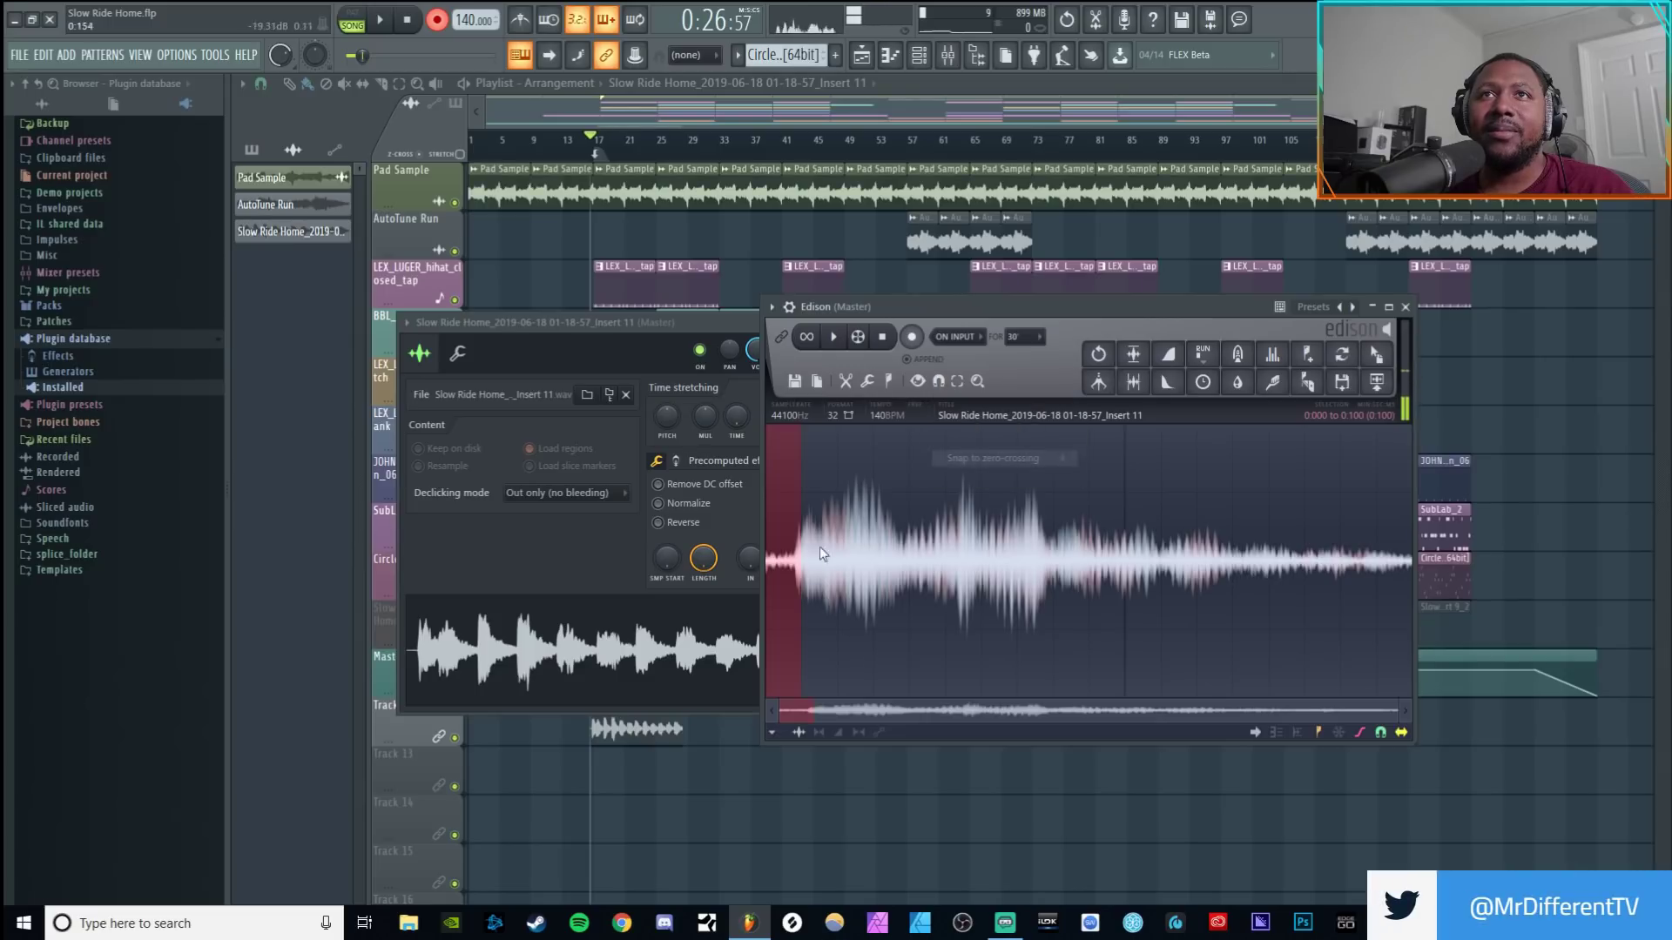
drag(807, 555, 794, 573)
click(845, 381)
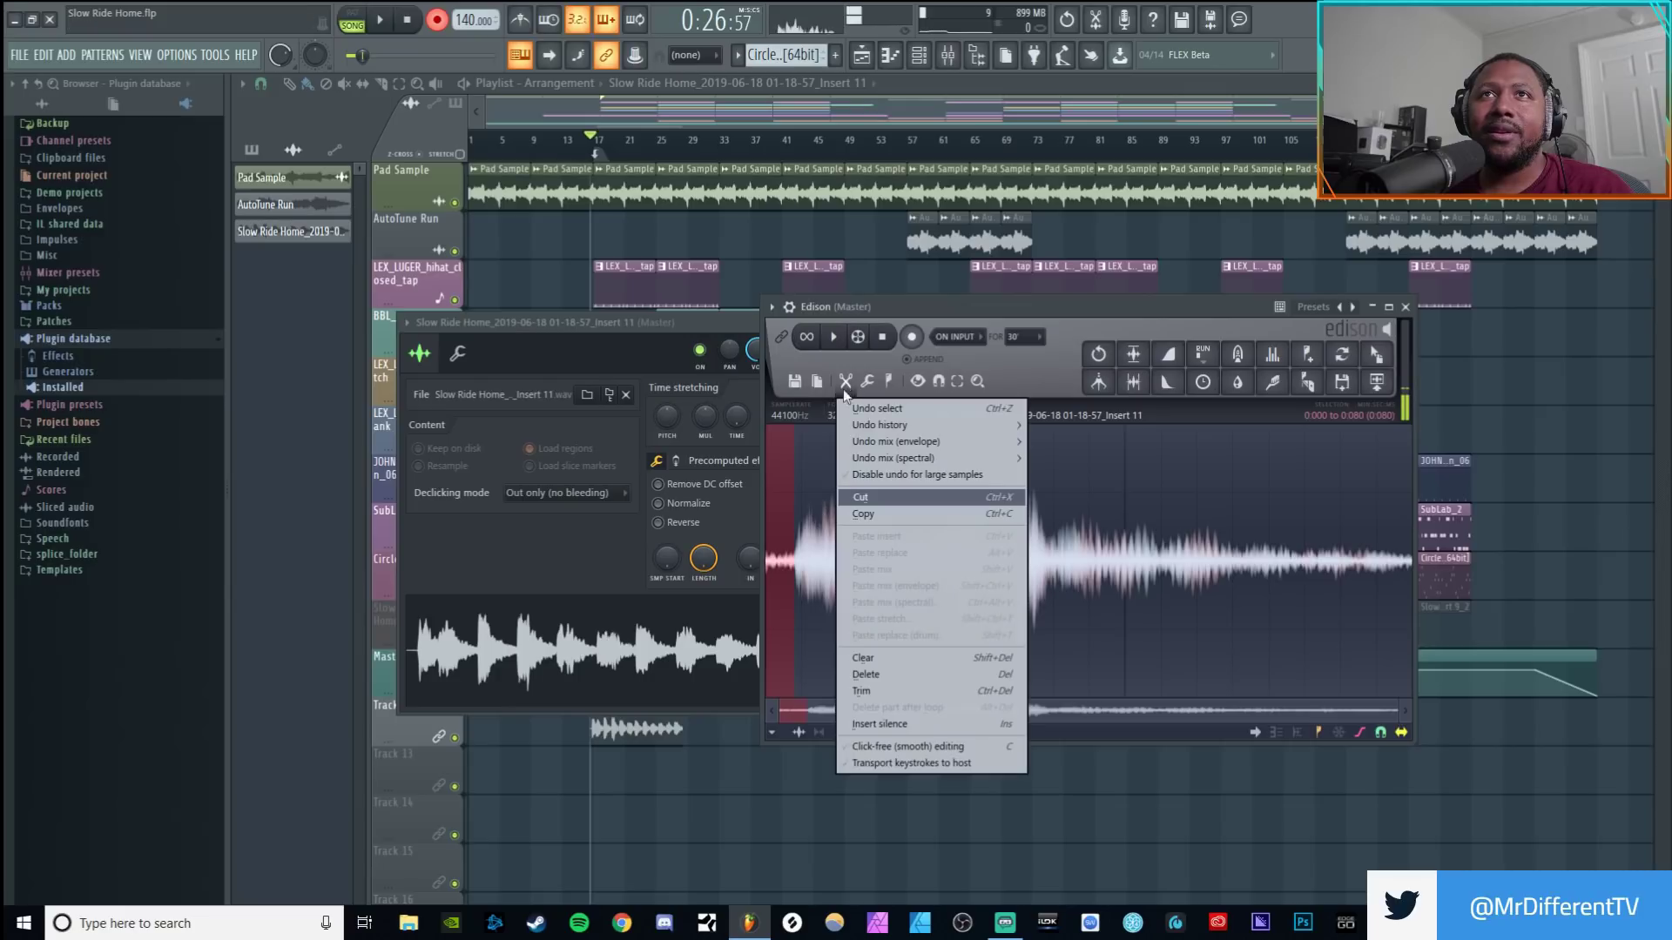
click(861, 498)
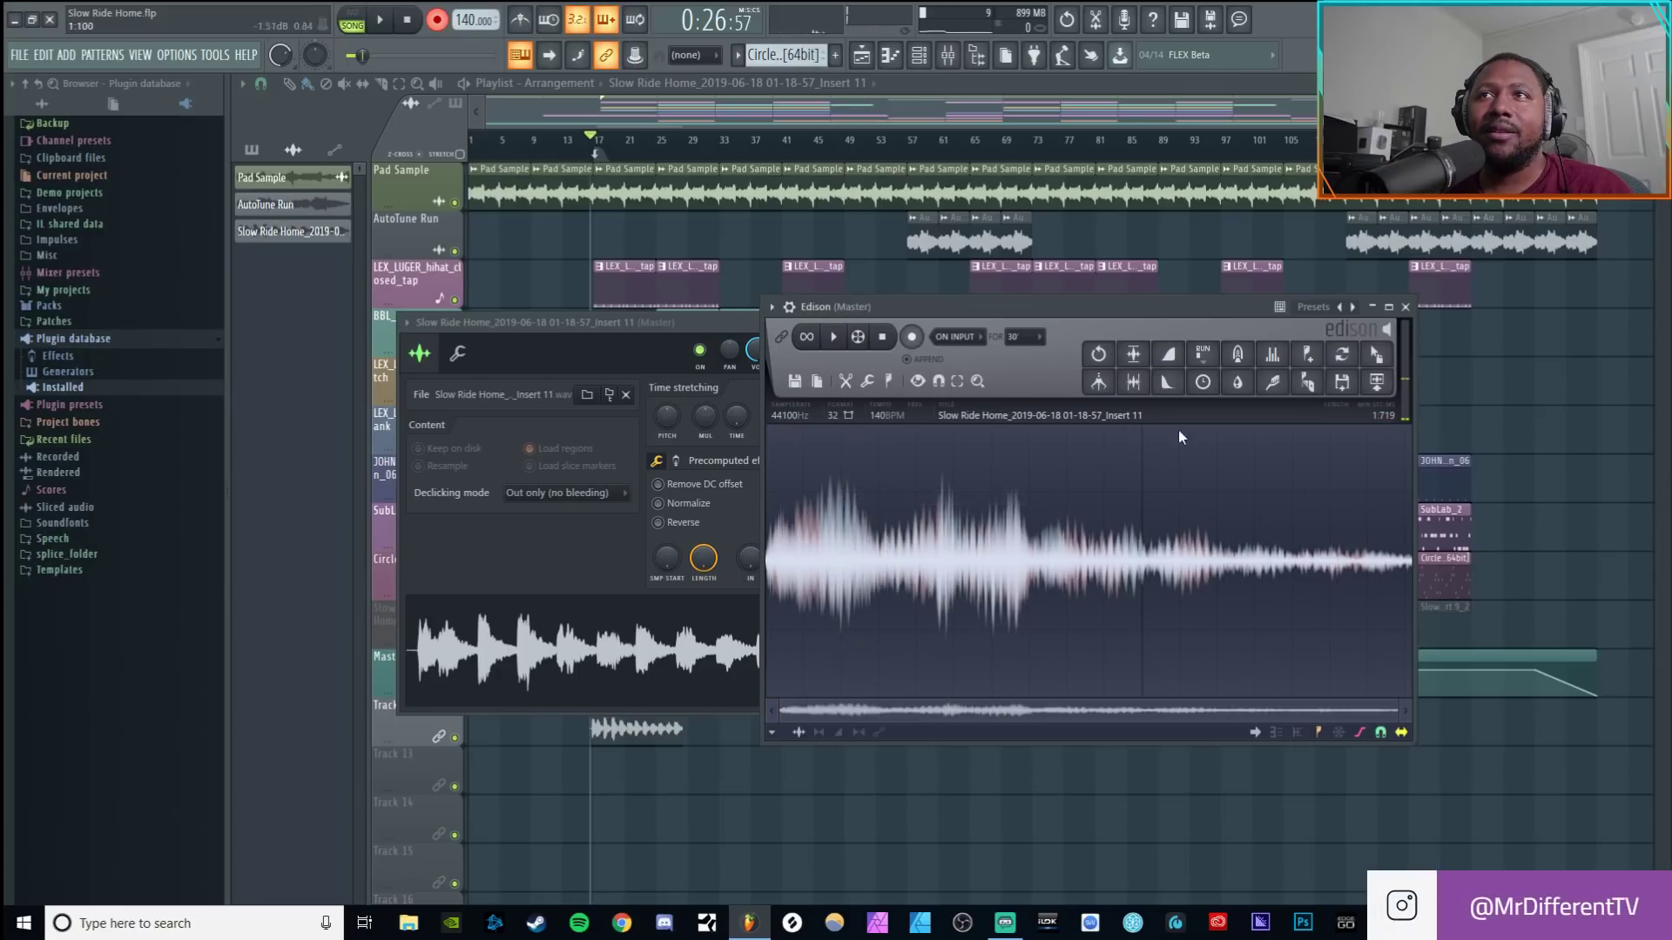
click(842, 338)
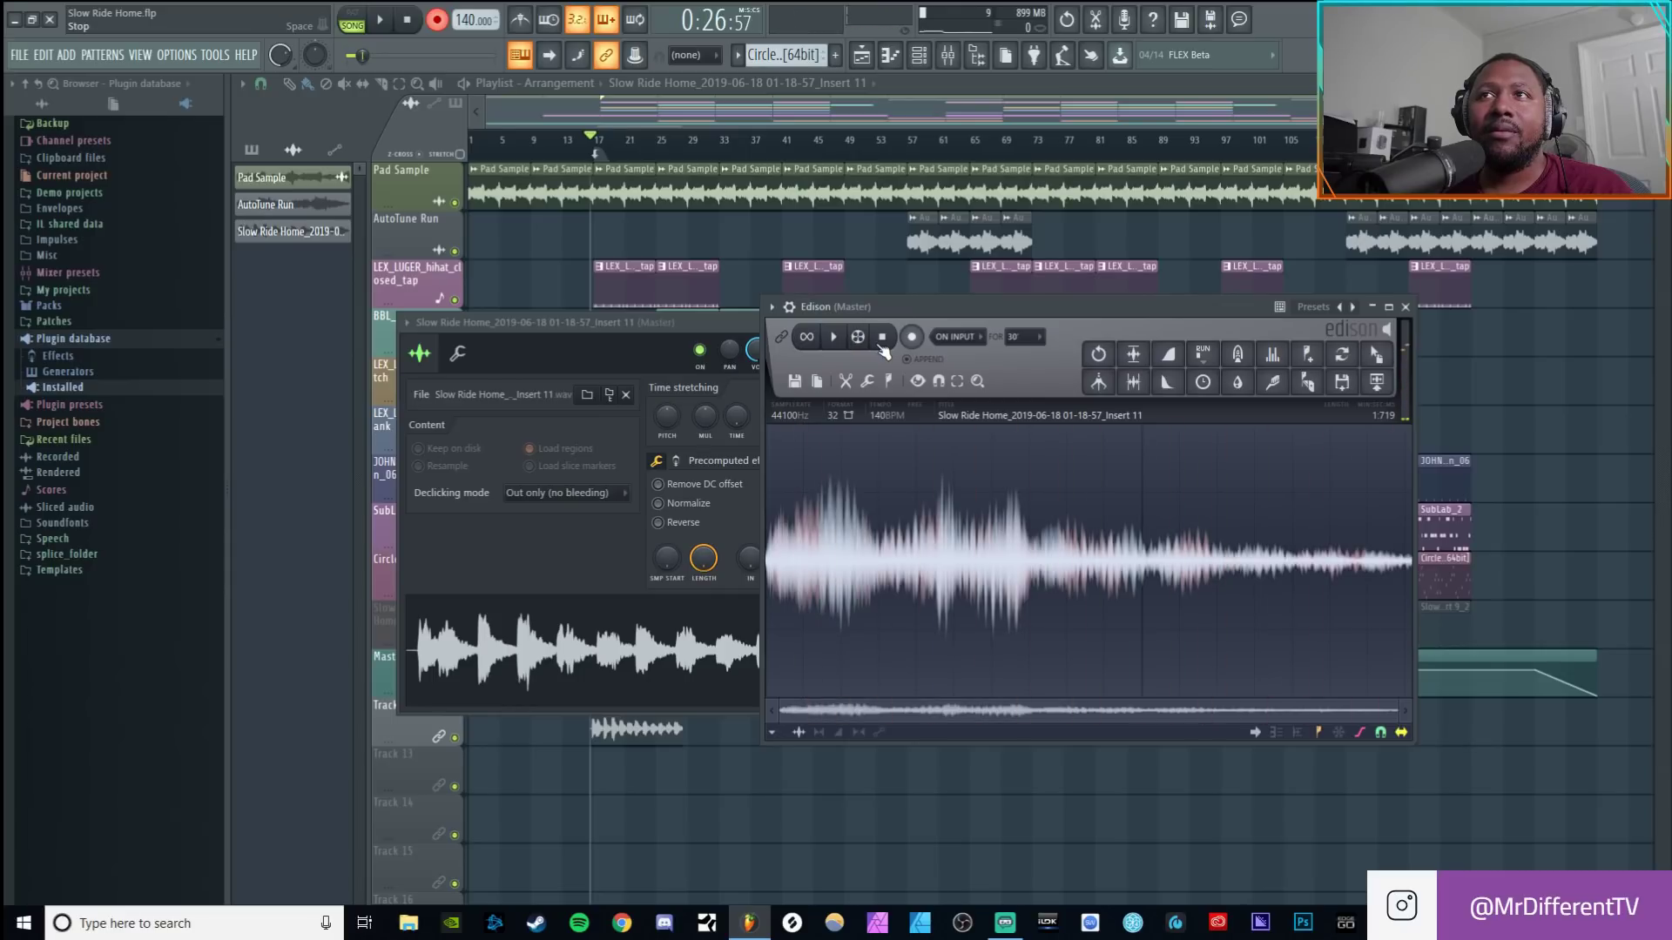
Delete the vocal's last 0.050 seconds, bringing its length to 1.669.
click(1406, 558)
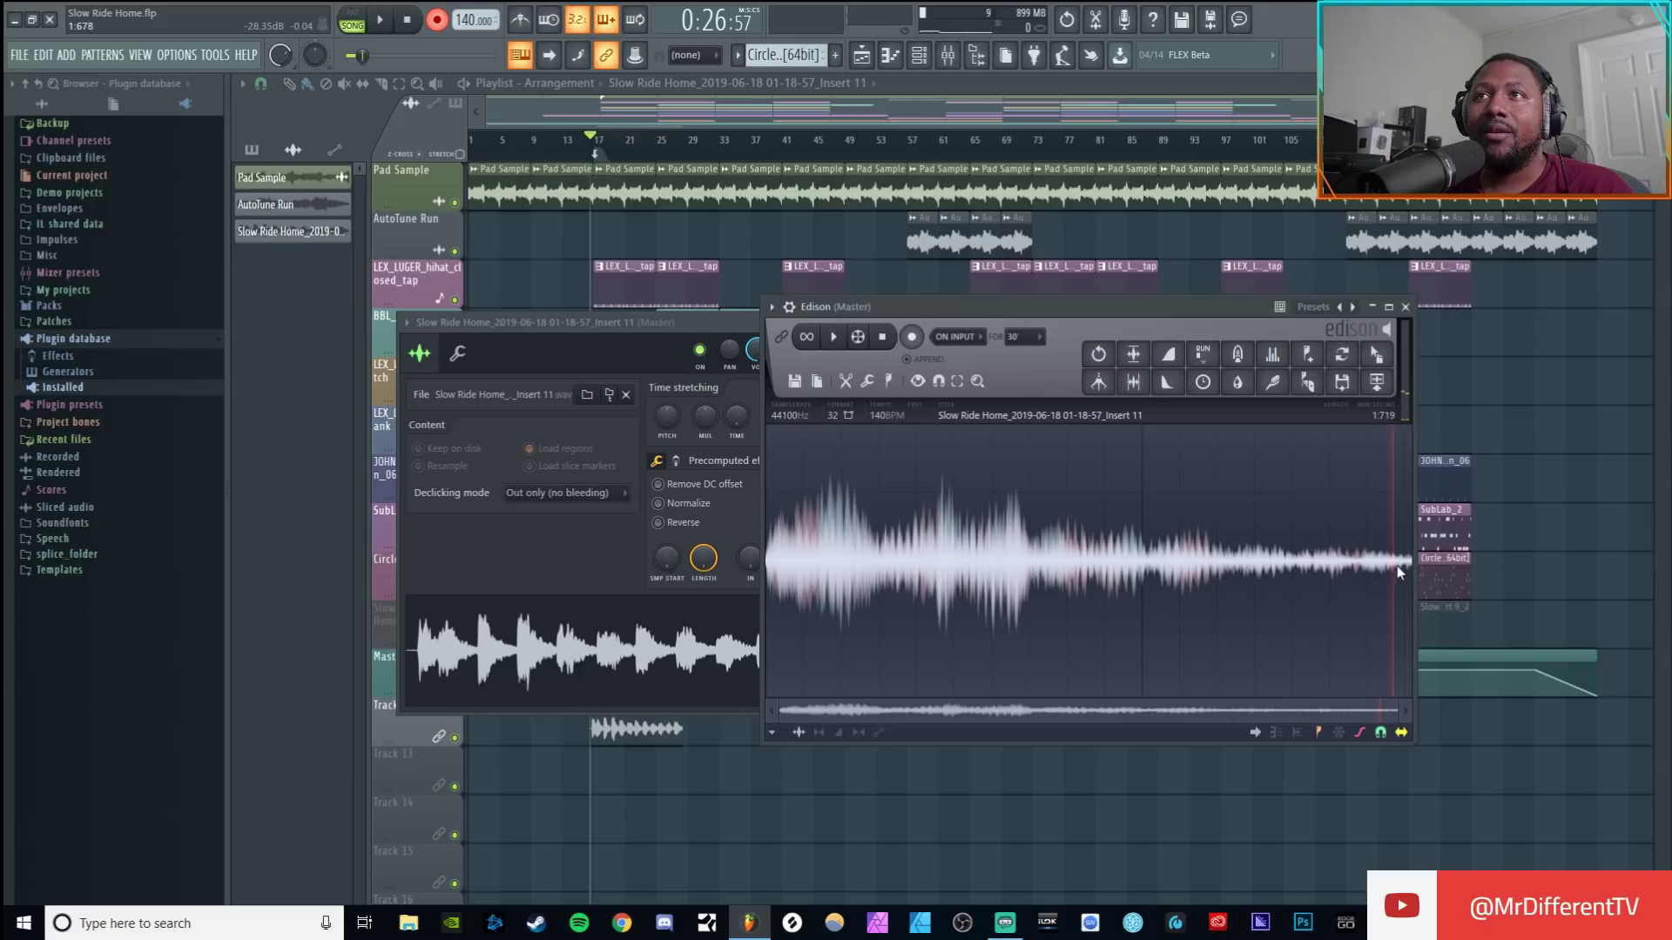
drag(1395, 566, 1423, 567)
click(854, 388)
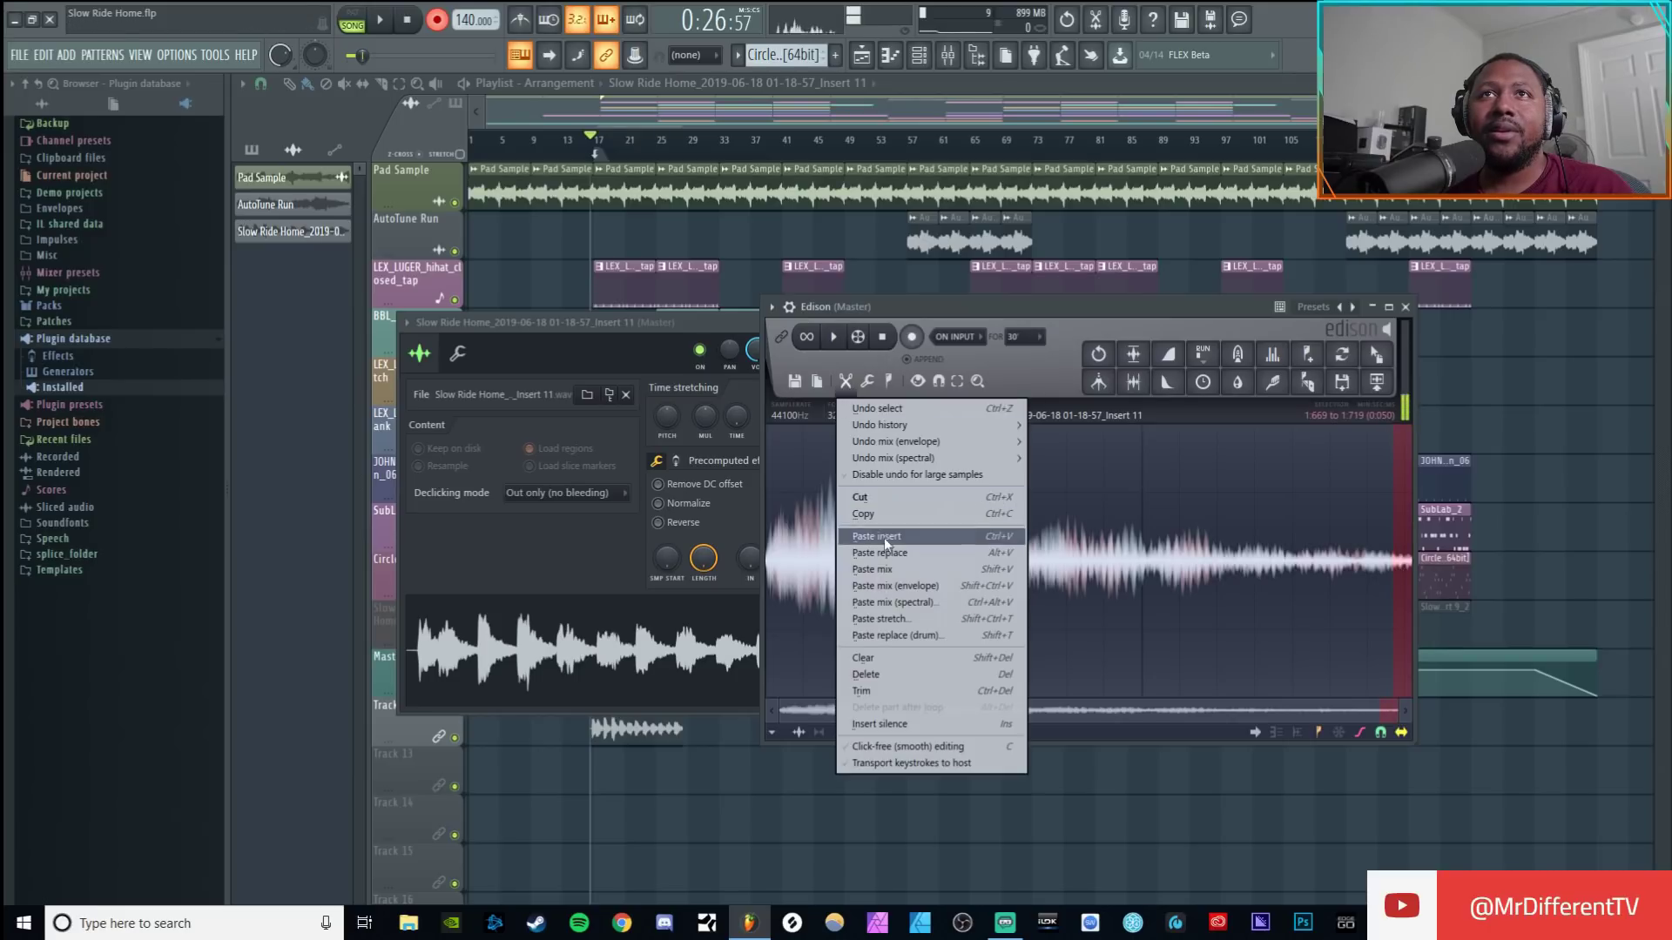
click(879, 503)
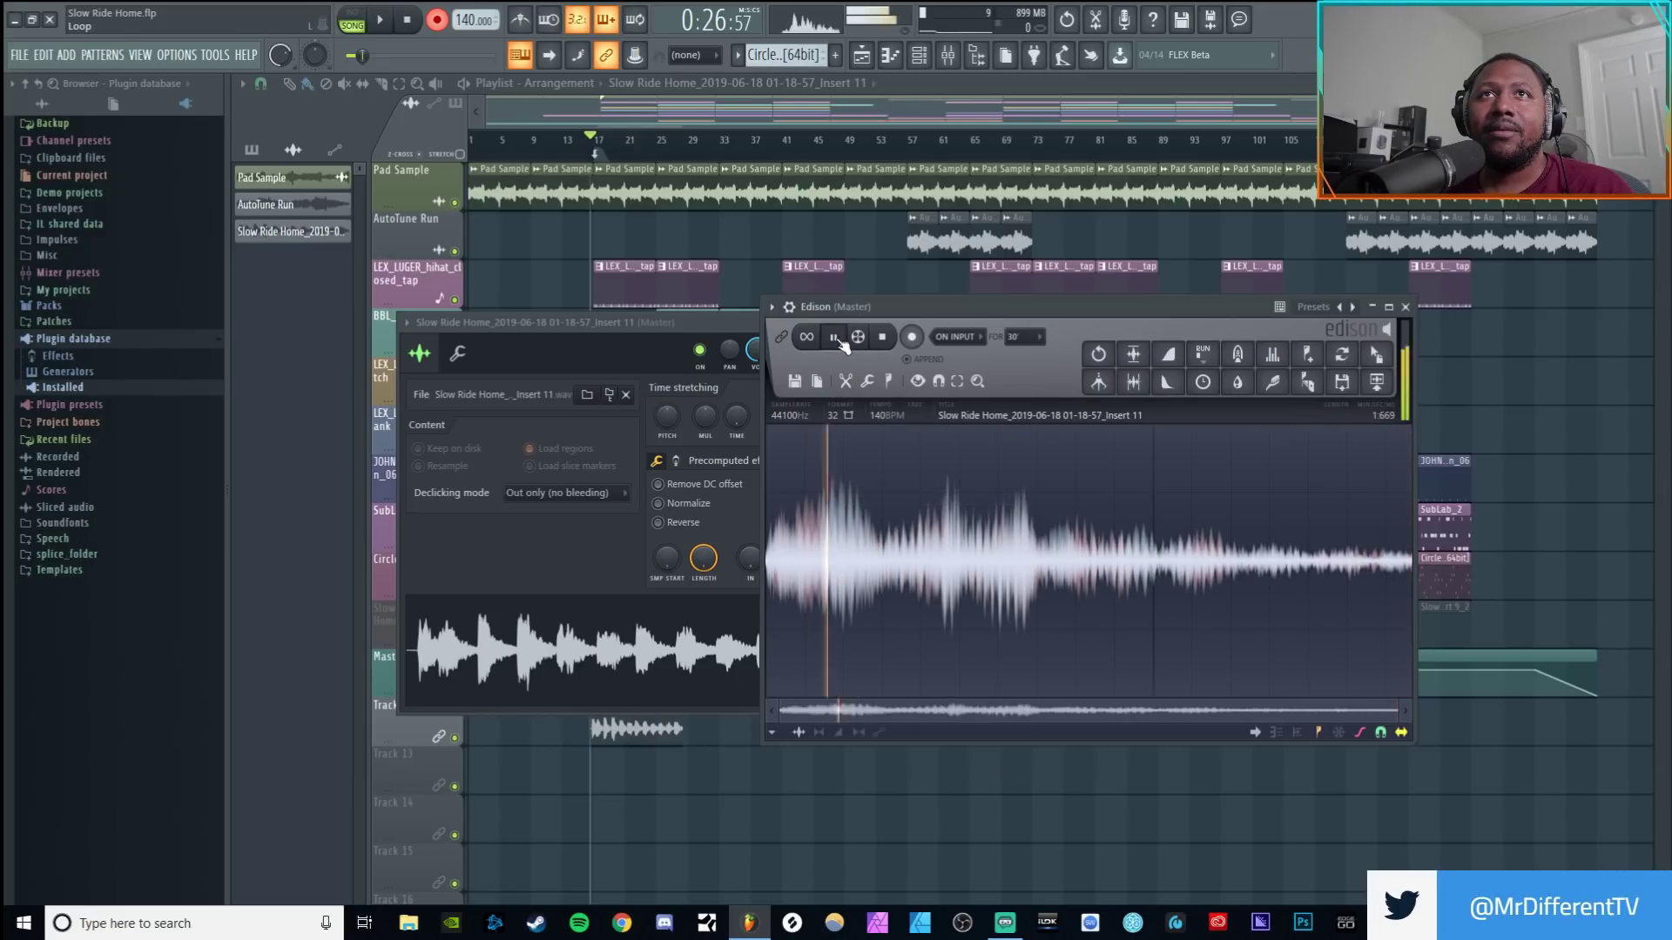
click(881, 339)
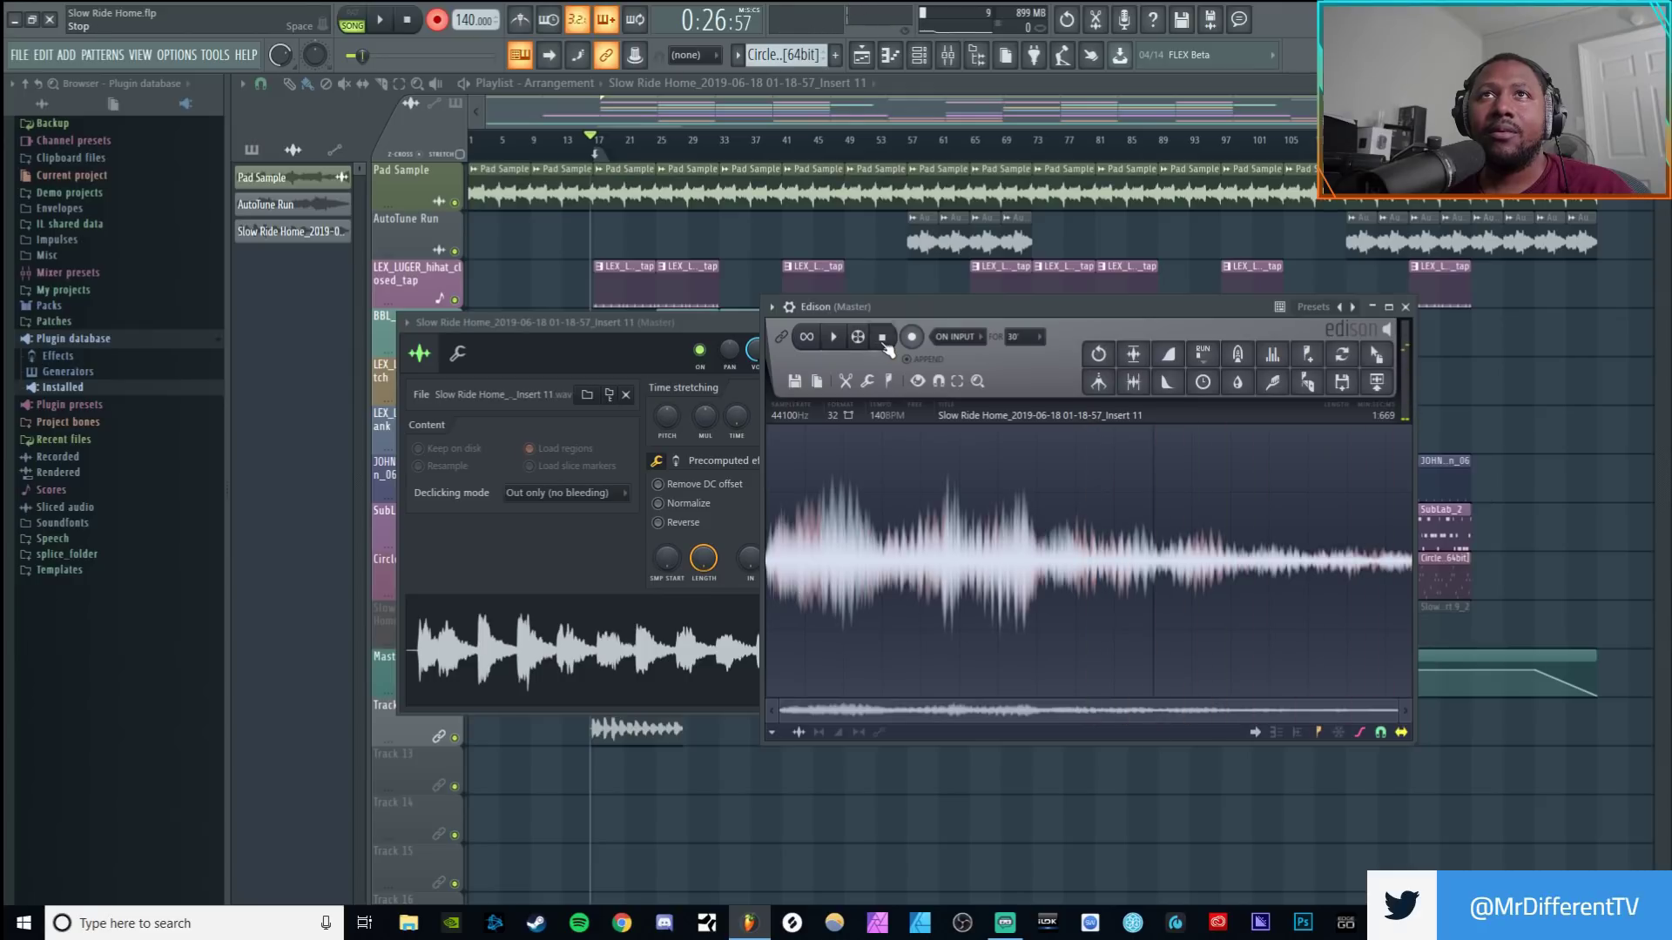
Drag the trimmed vocal from Edison into the channel rack as new channel Insert 11_2.
click(1025, 91)
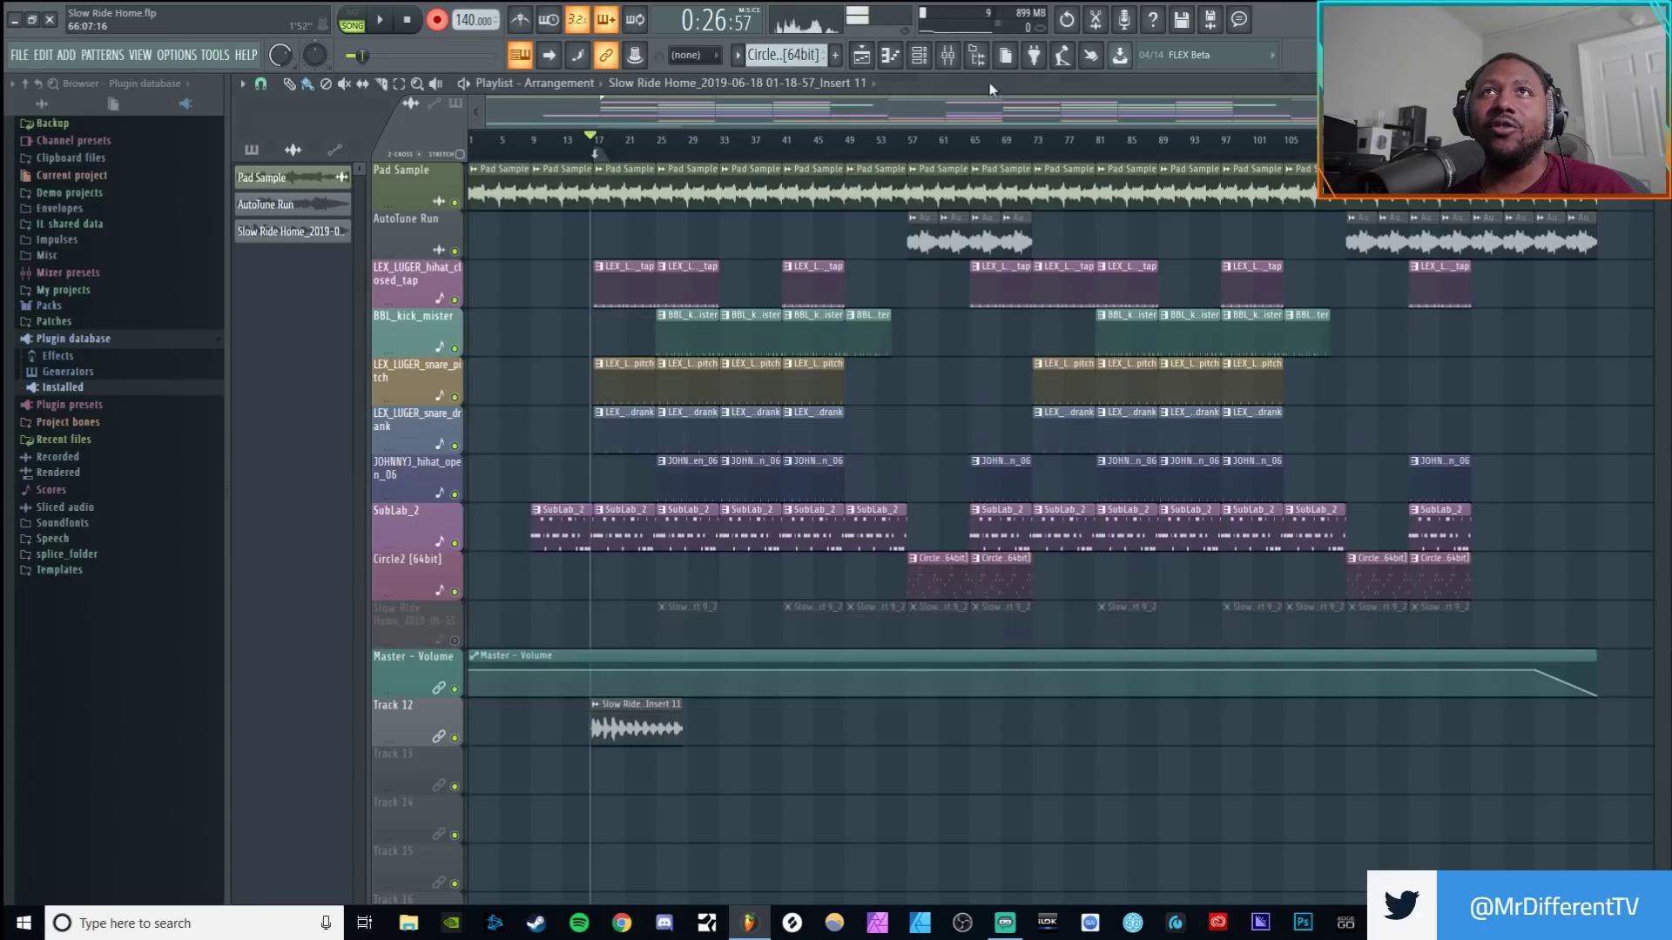
click(919, 55)
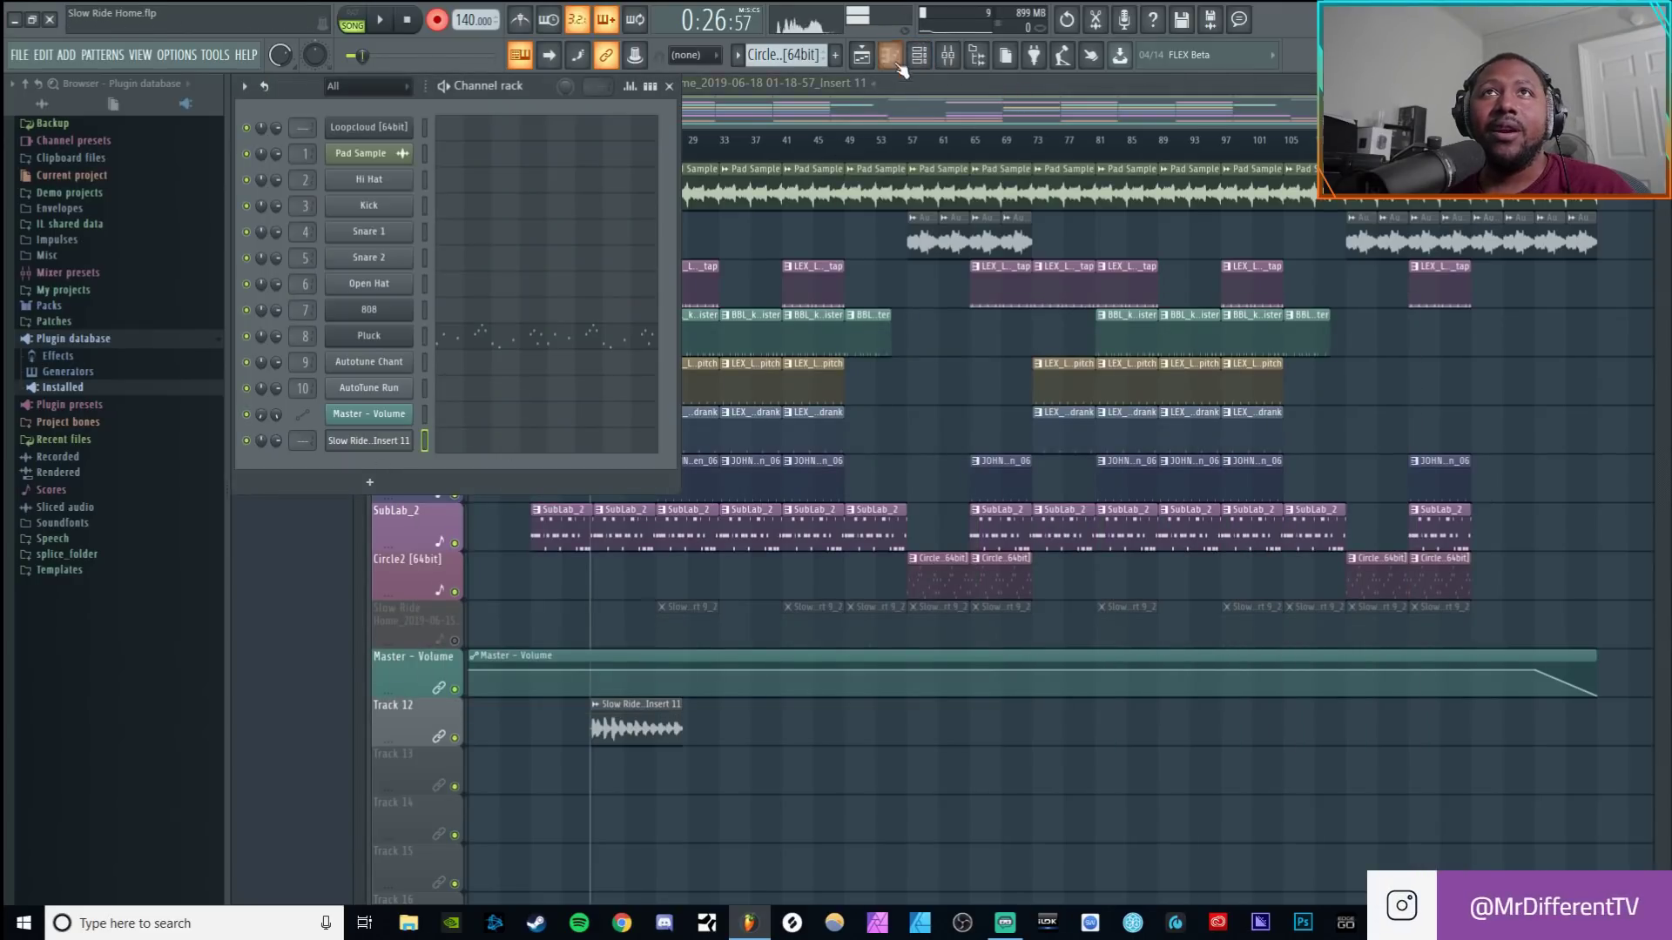
click(919, 56)
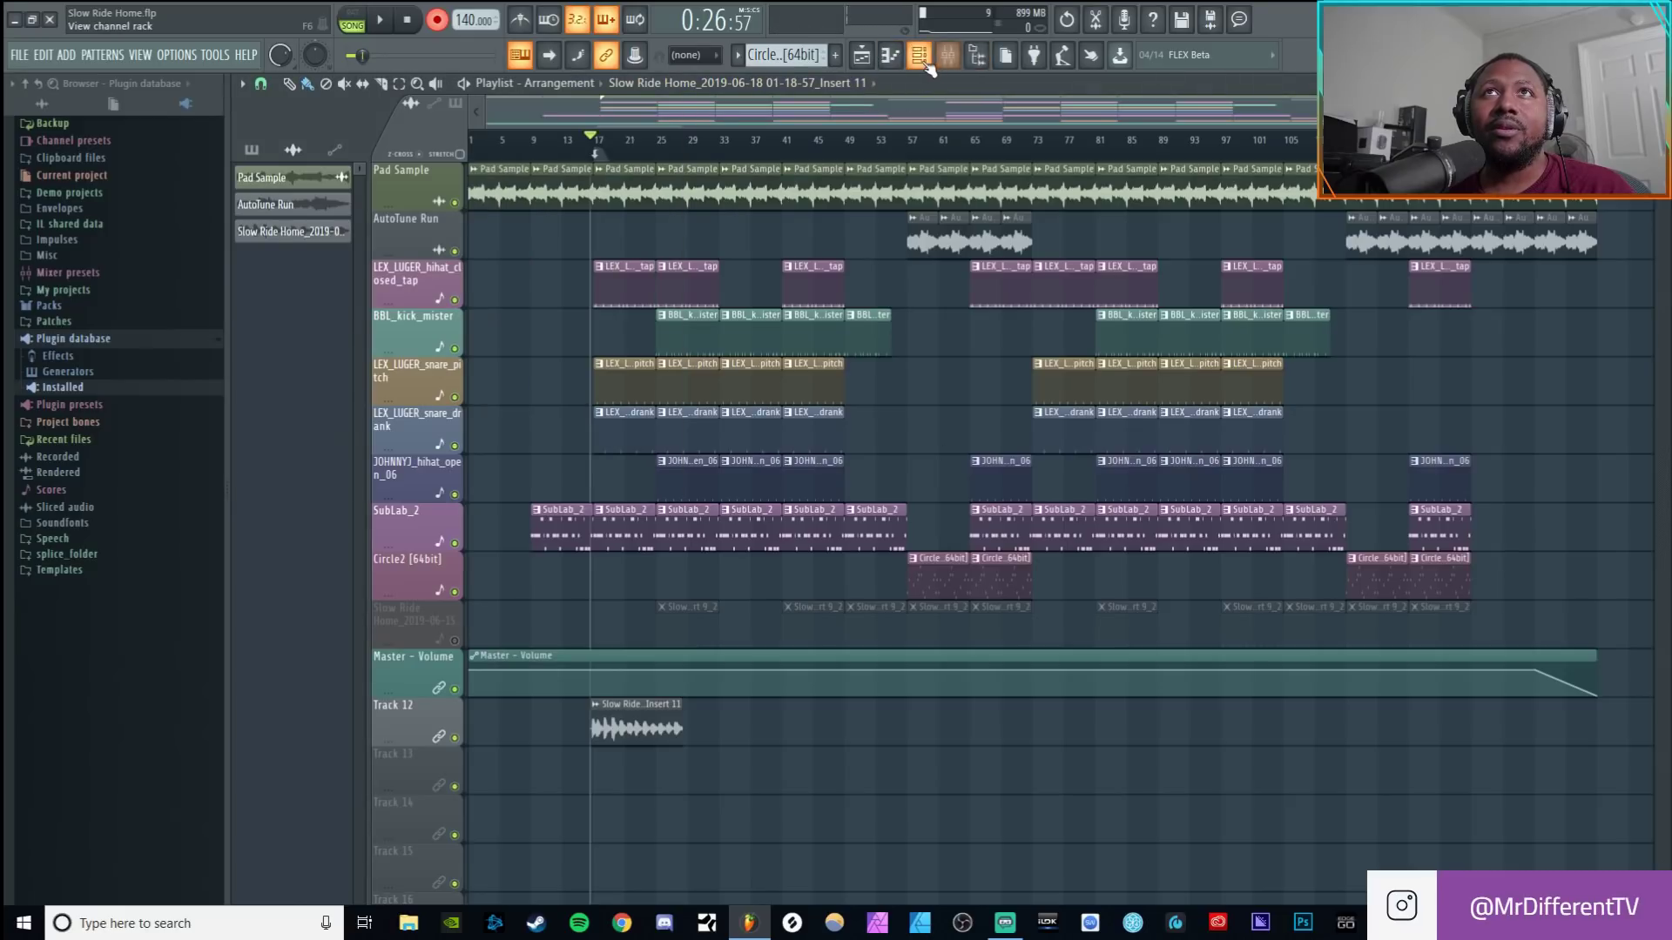
click(921, 58)
click(948, 55)
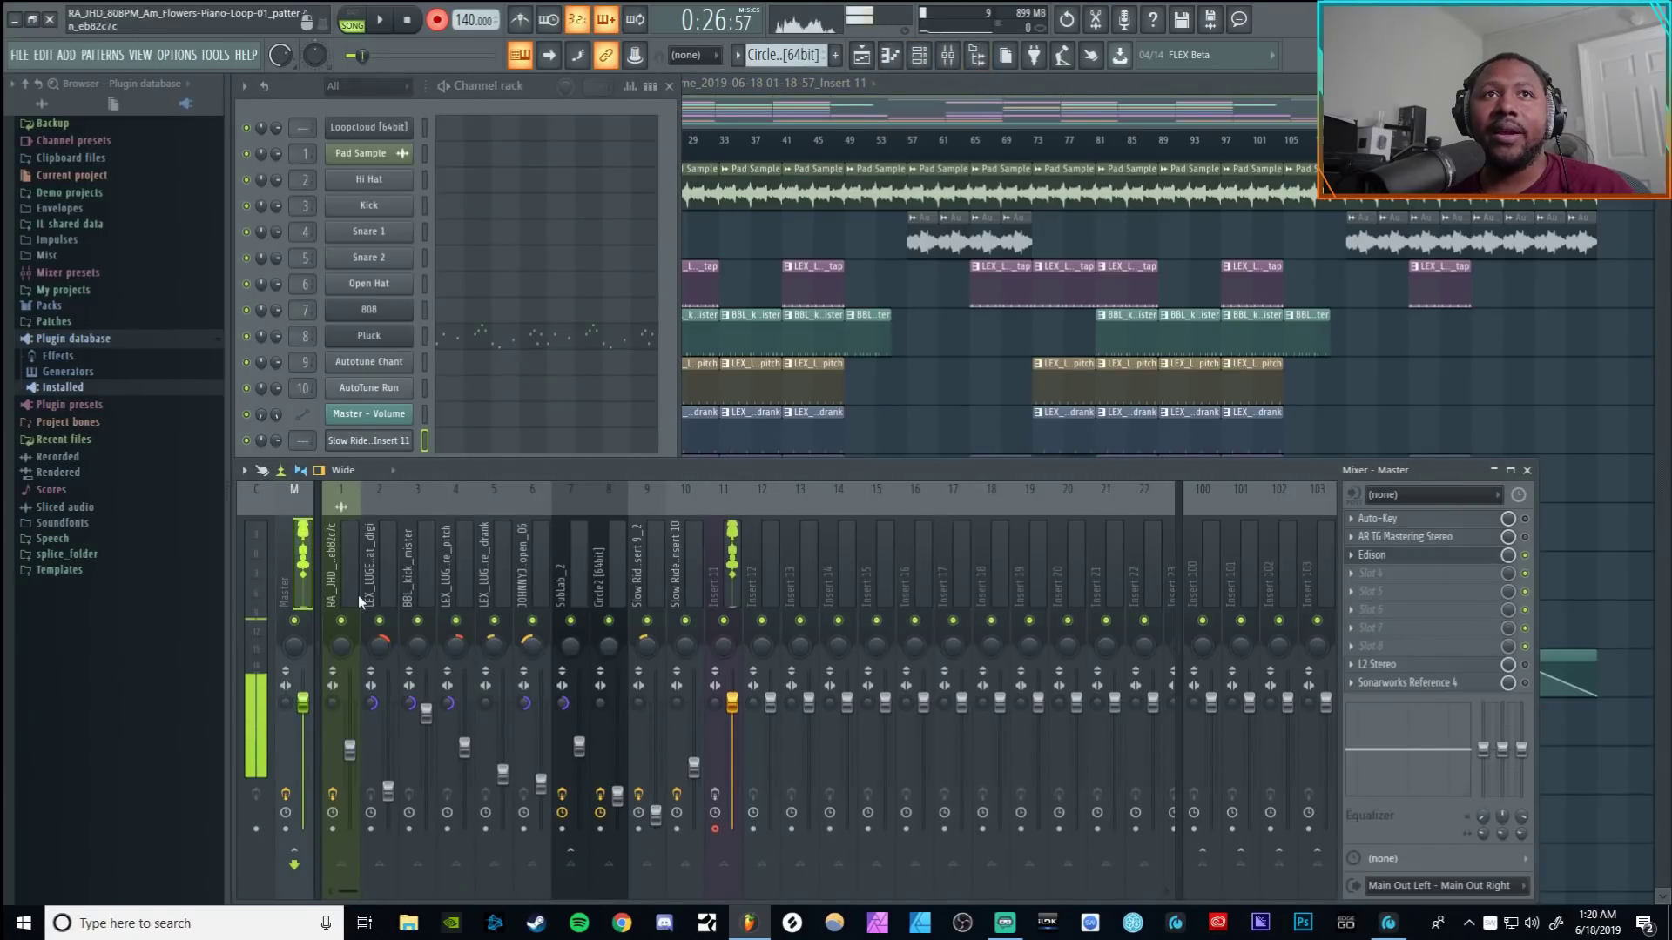
click(736, 588)
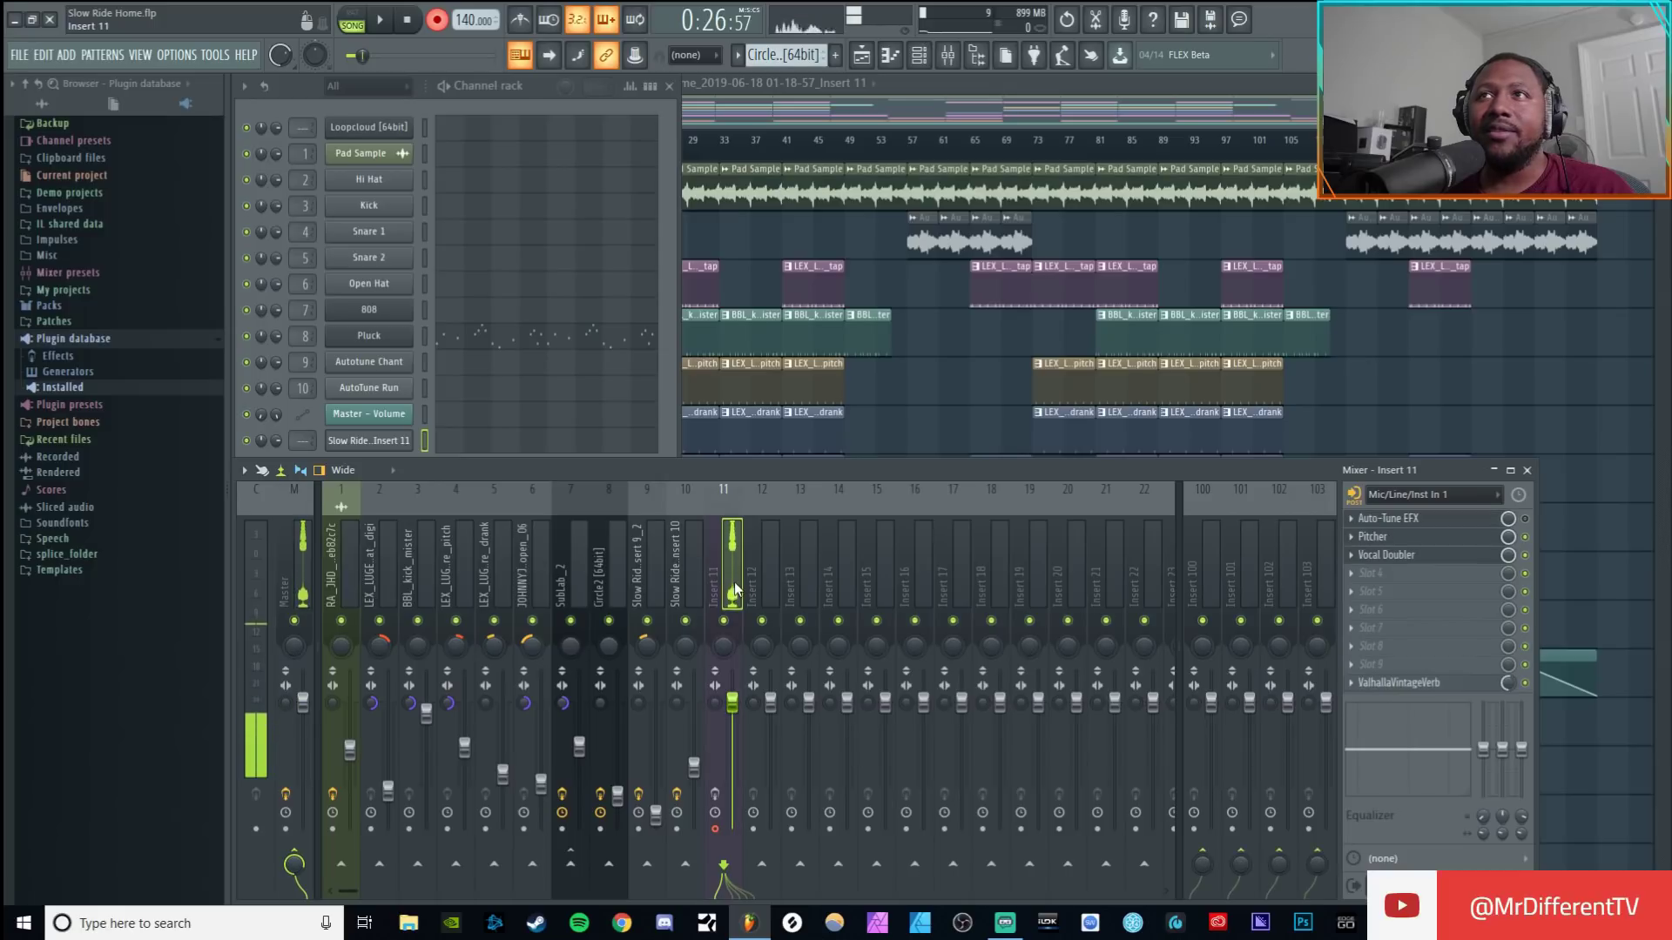
key(Home)
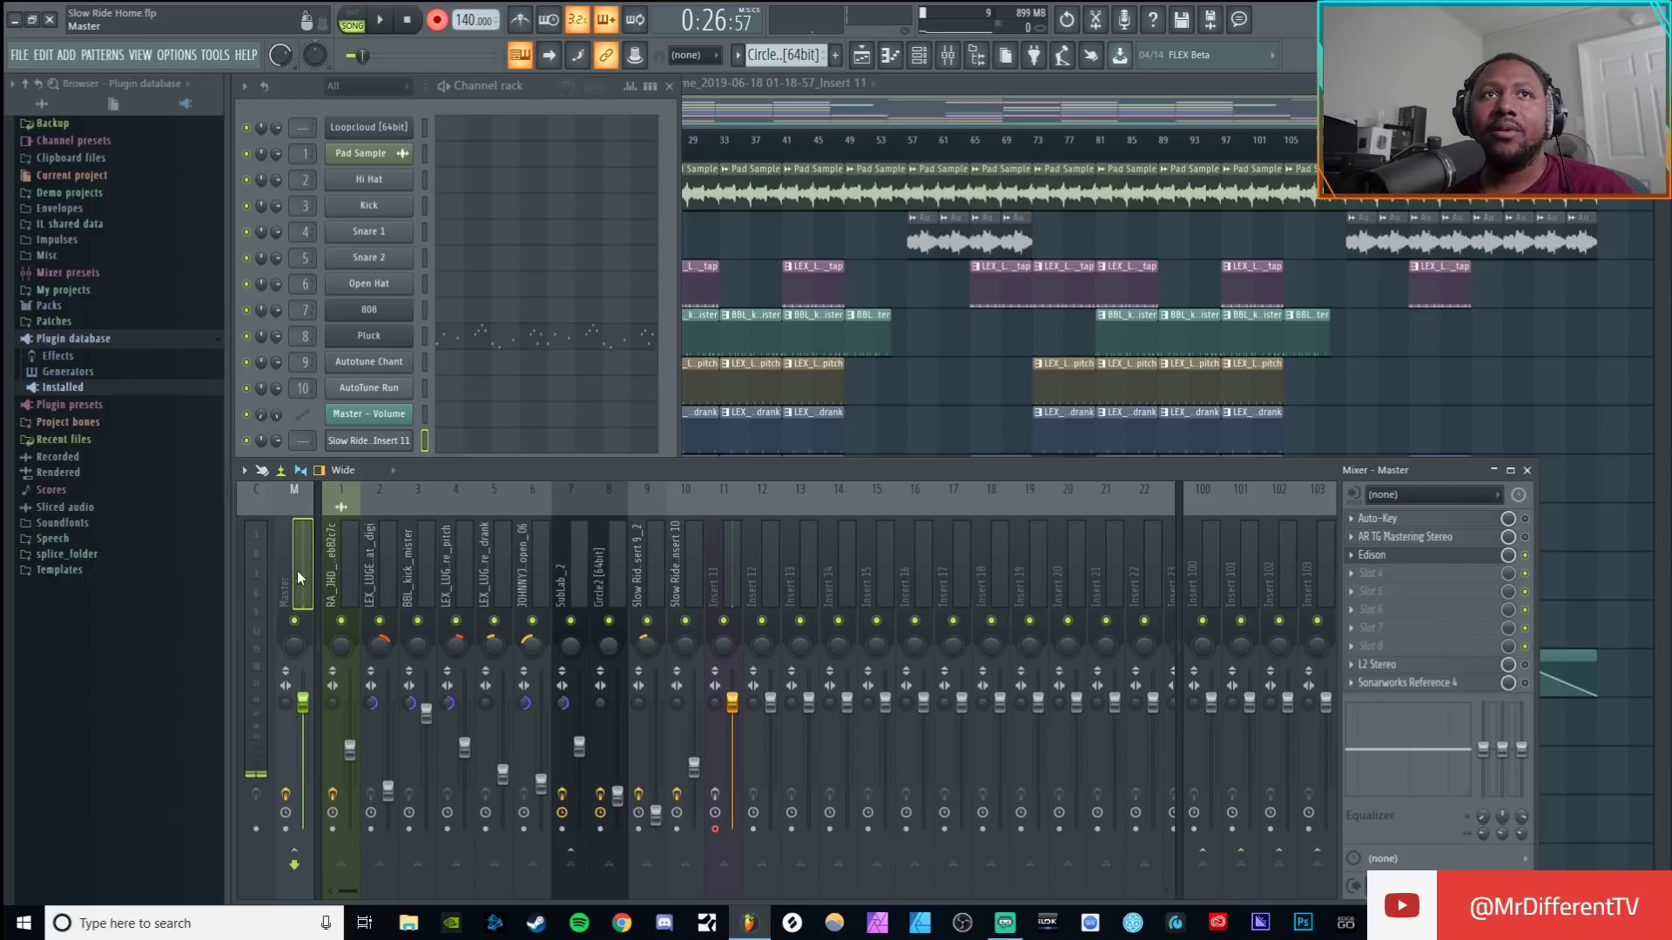
click(1411, 559)
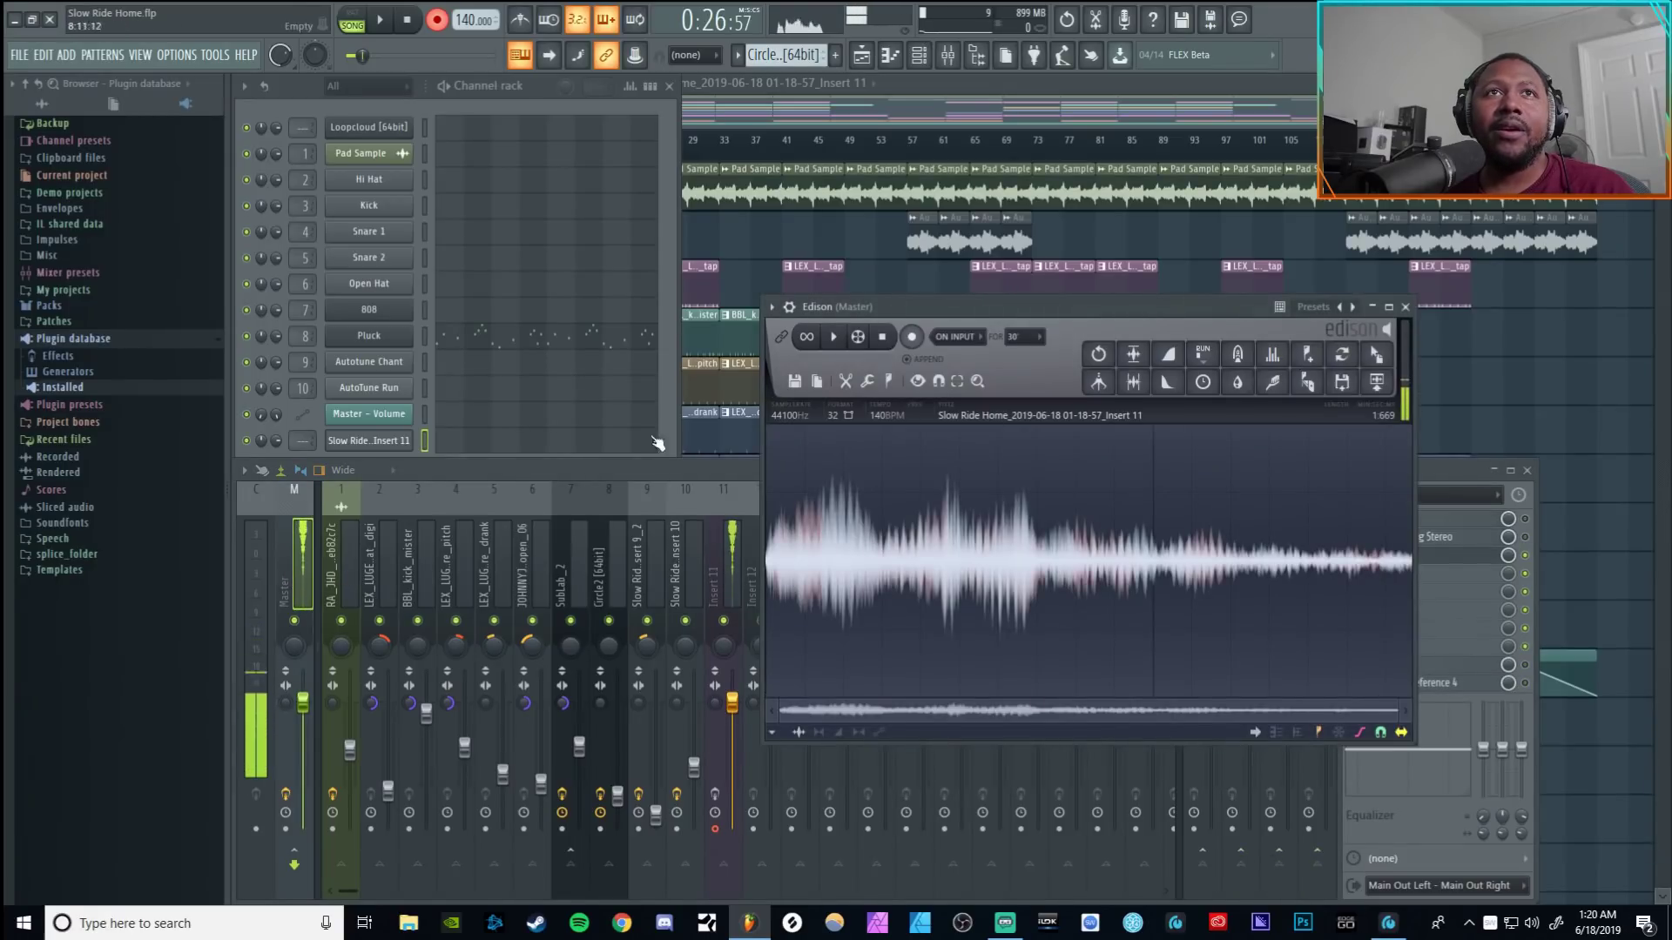
drag(1342, 366, 404, 458)
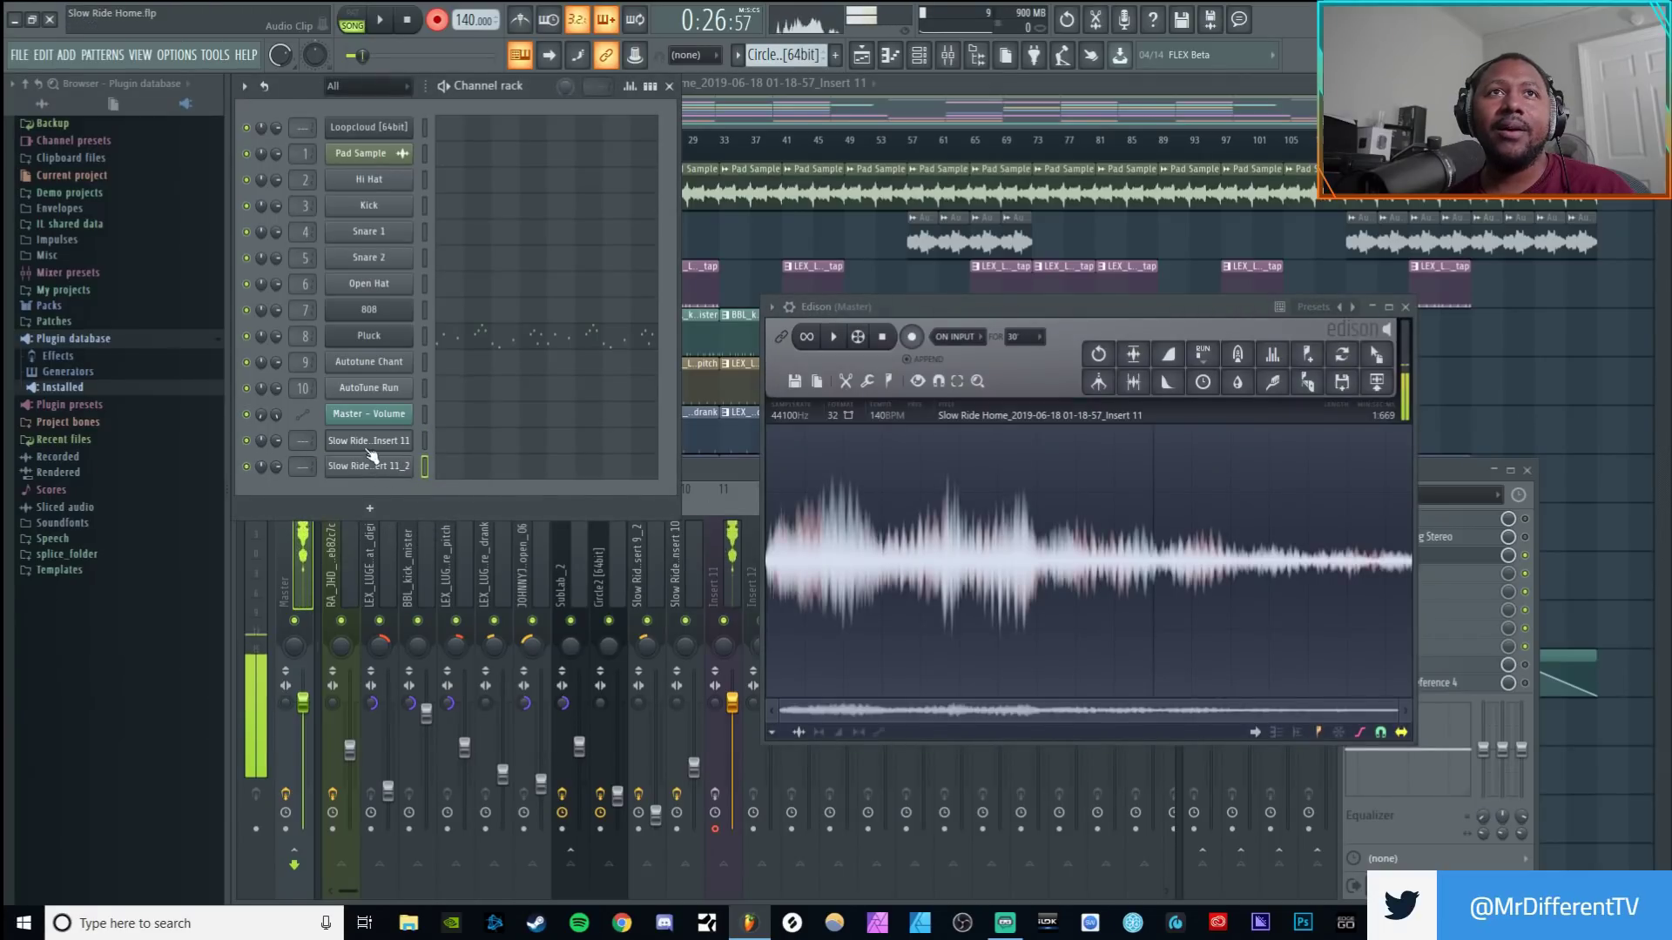
Copy the Autotune Chant step pattern and paste it into the new Slow Ride channel.
click(369, 467)
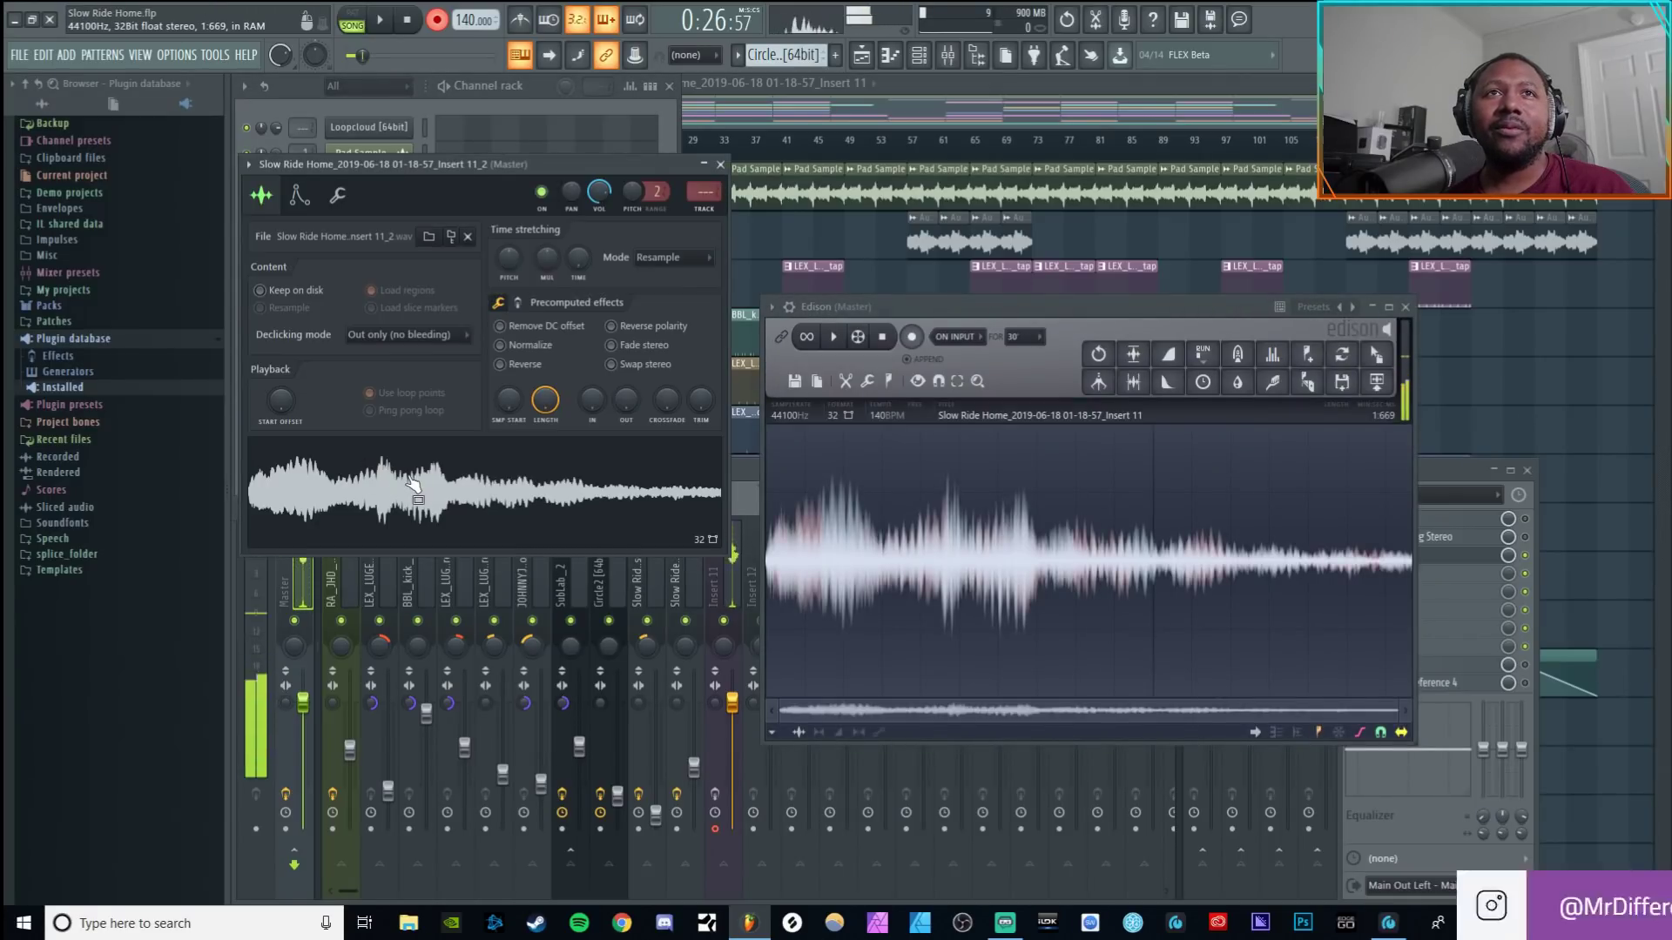
click(543, 83)
scroll(766, 57, down, 1)
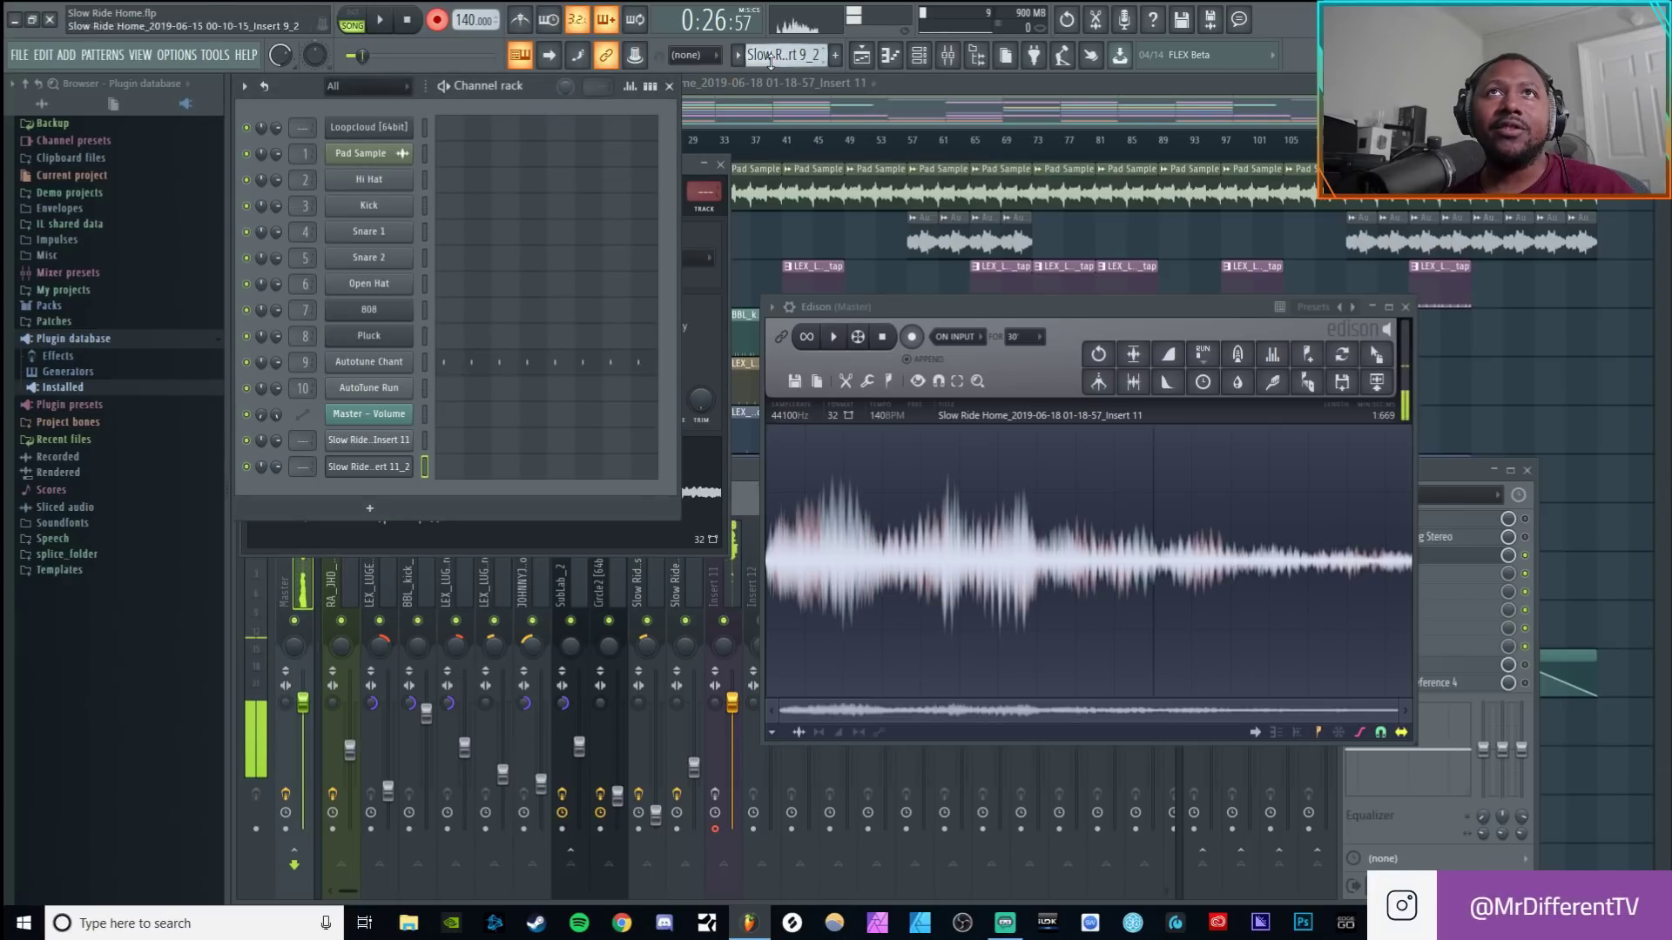
right_click(383, 361)
click(606, 380)
right_click(410, 461)
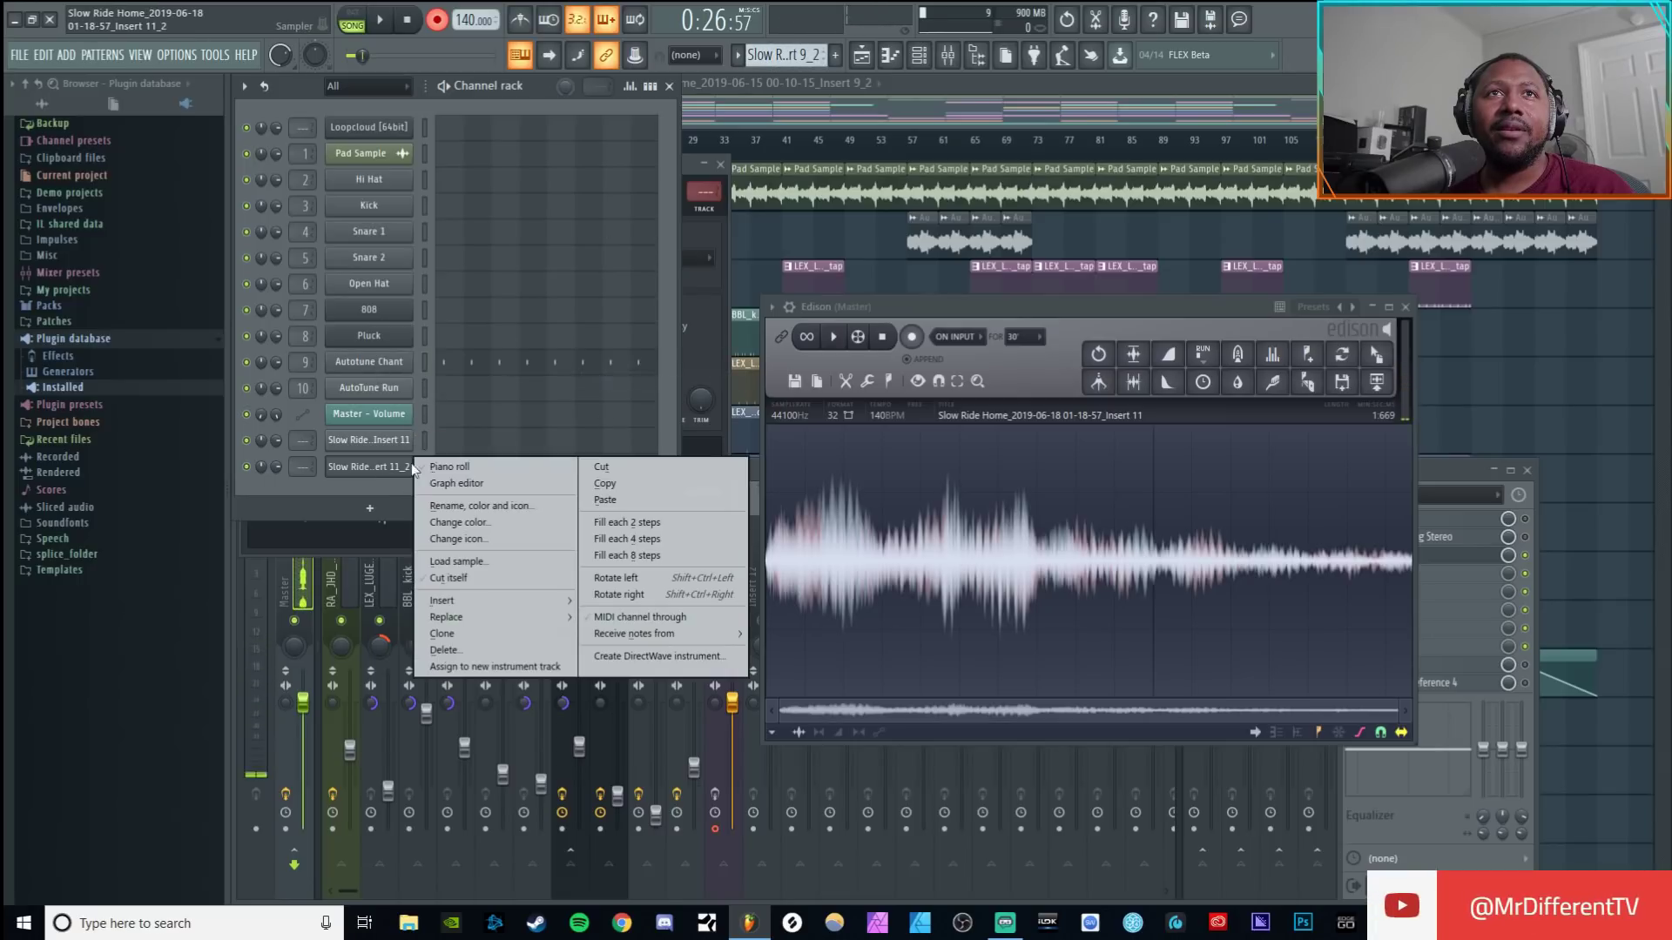
click(589, 503)
Set playback near bar 24, delete the Track 12 recording clip, and clear the Slow Ride Home solo.
double_click(944, 84)
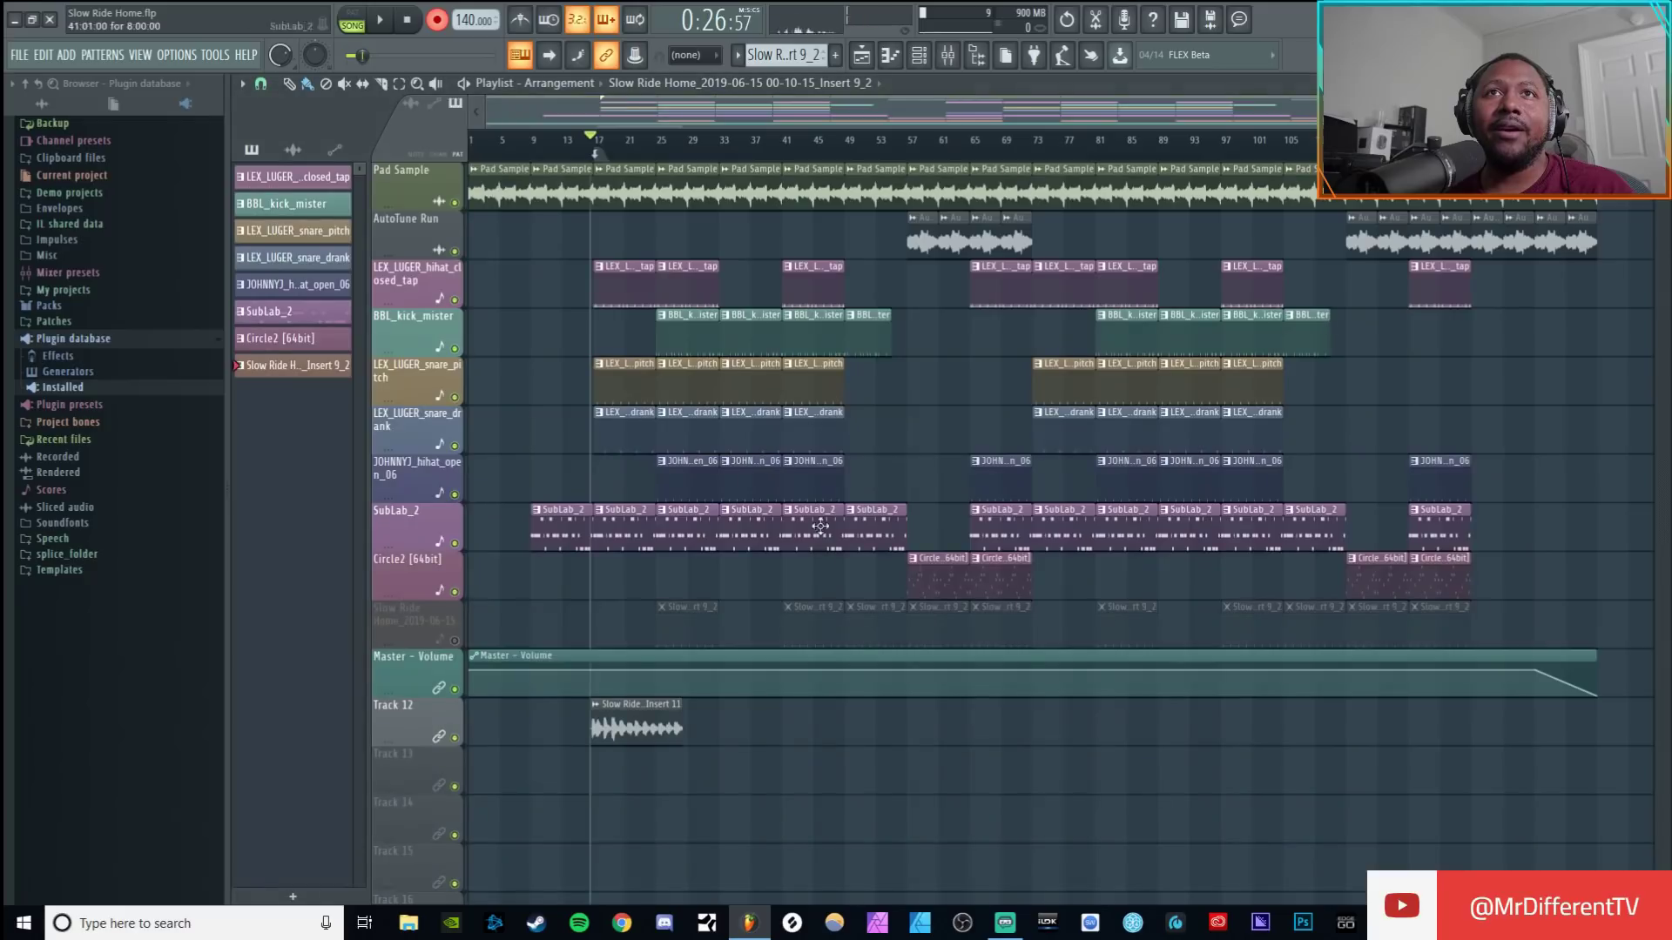
click(659, 155)
right_click(635, 728)
right_click(454, 641)
right_click(455, 642)
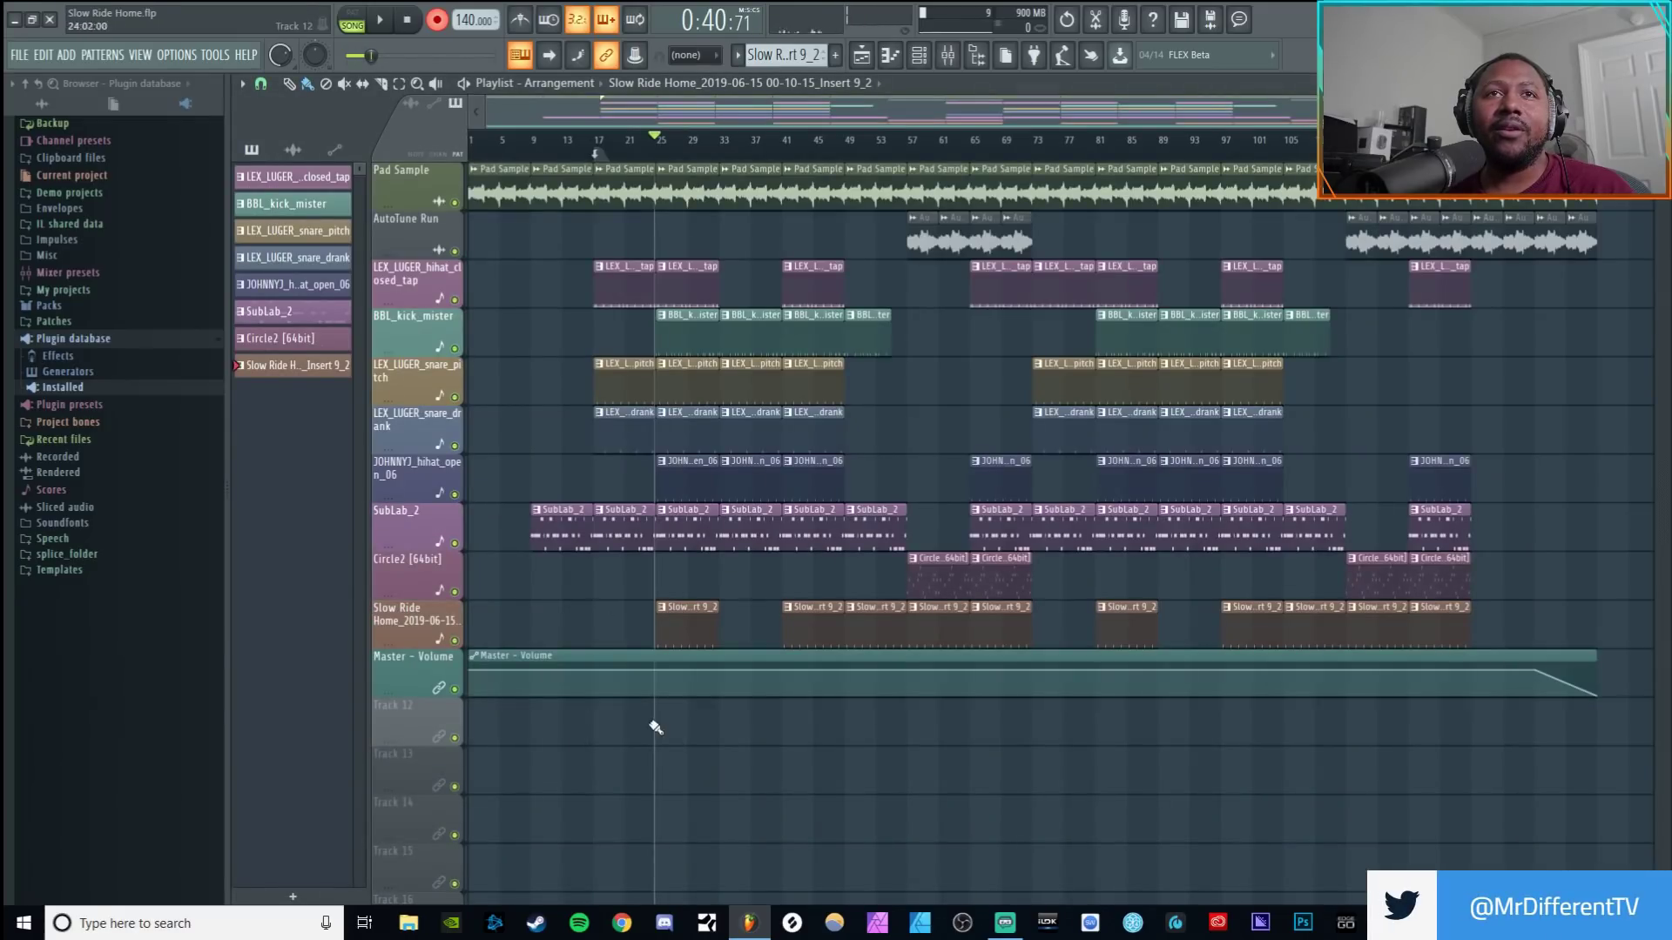
Audition the beat from bar 24 with mixer and channel rack shown, then stop and rewind.
click(955, 63)
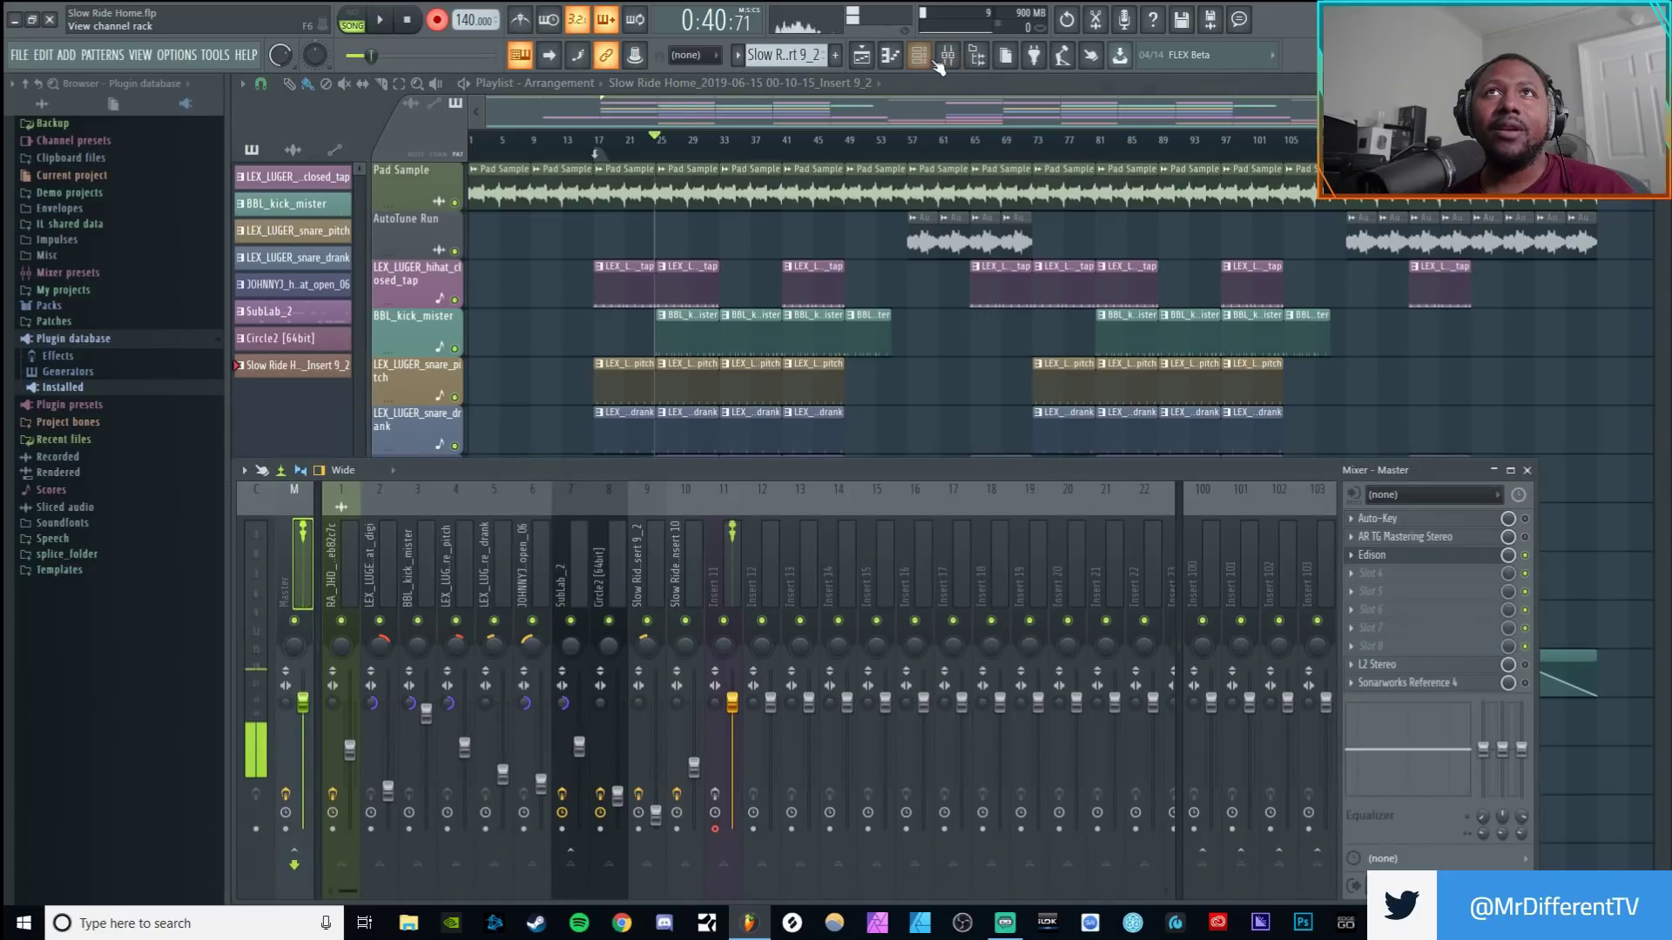
click(934, 61)
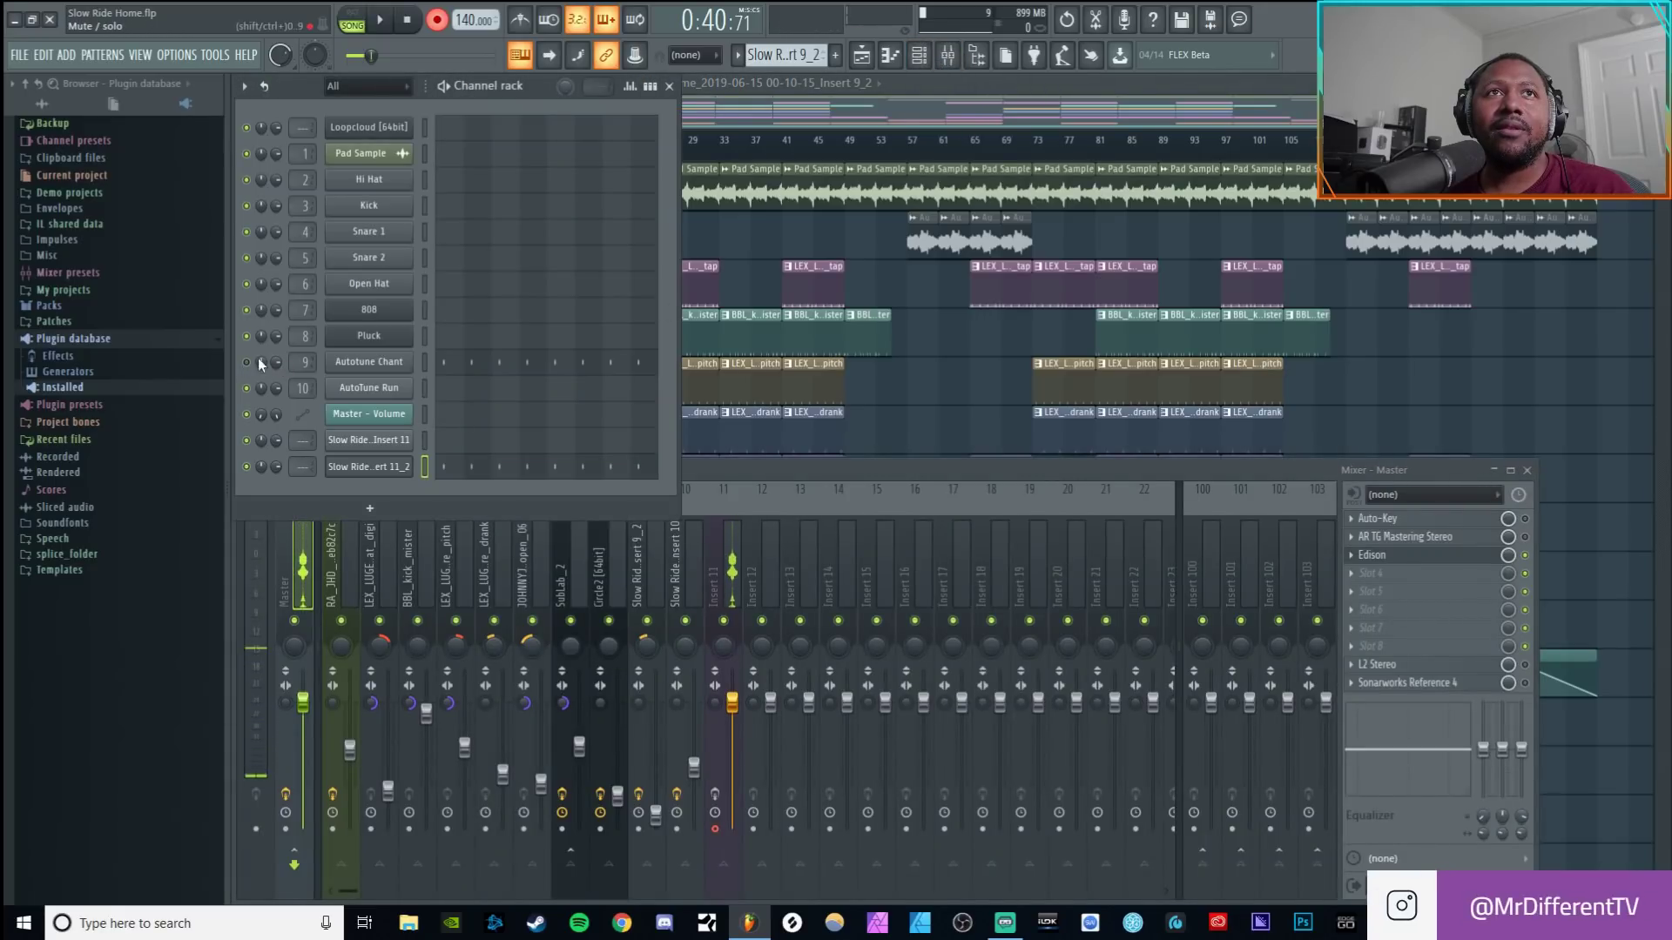
click(394, 26)
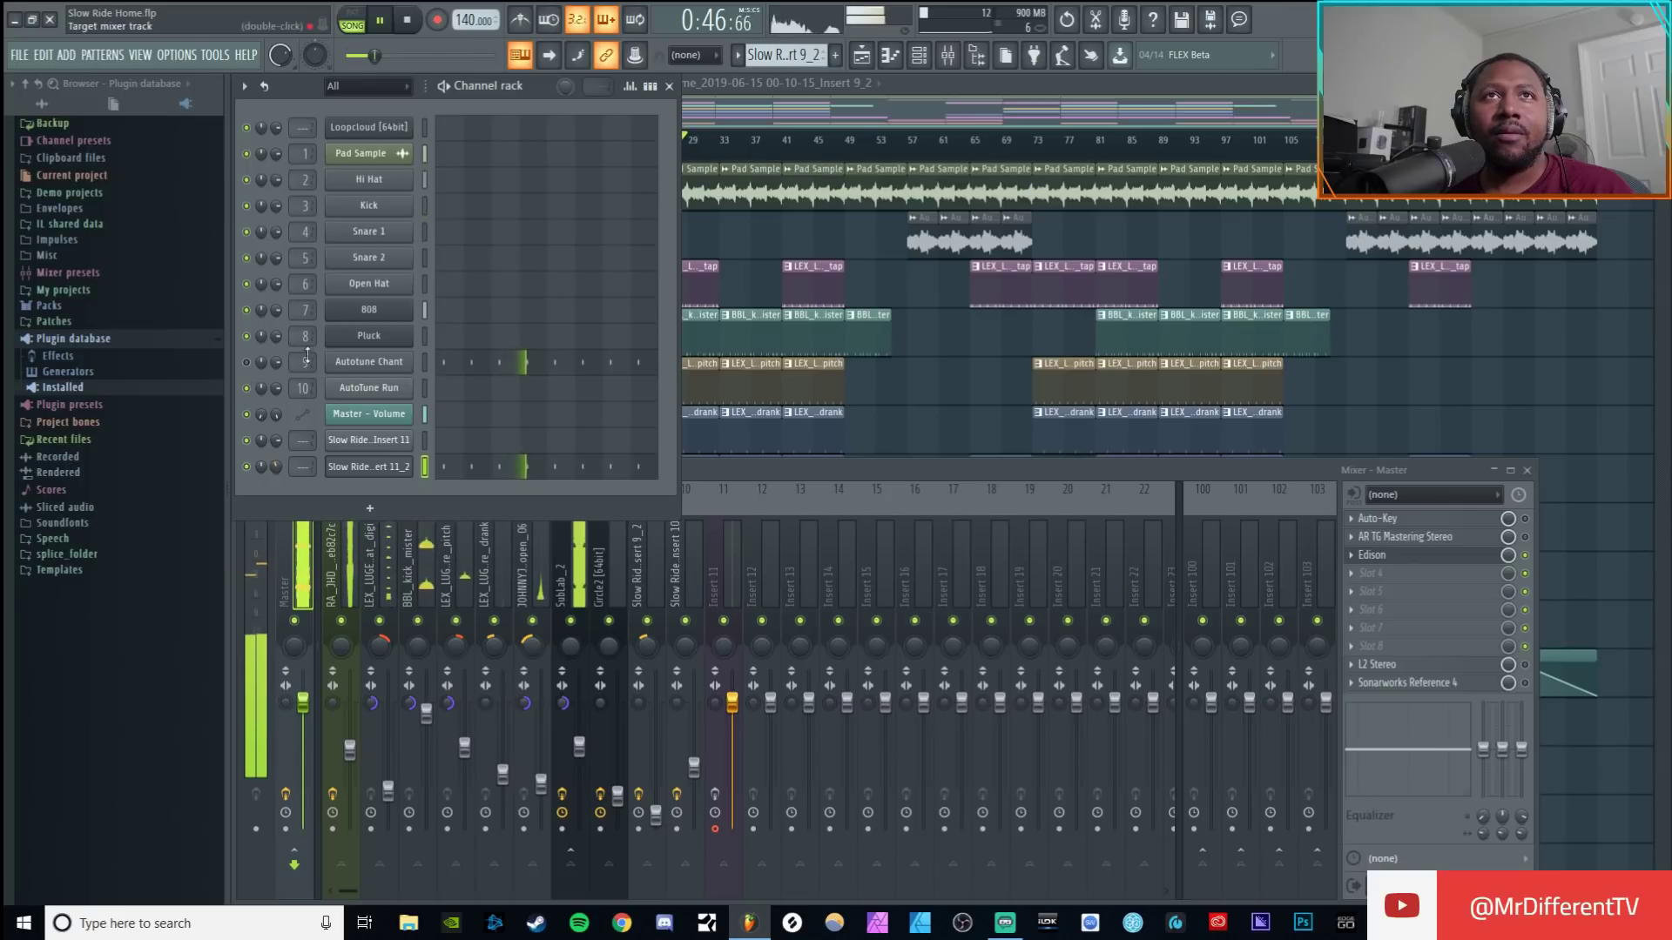
click(411, 22)
click(413, 24)
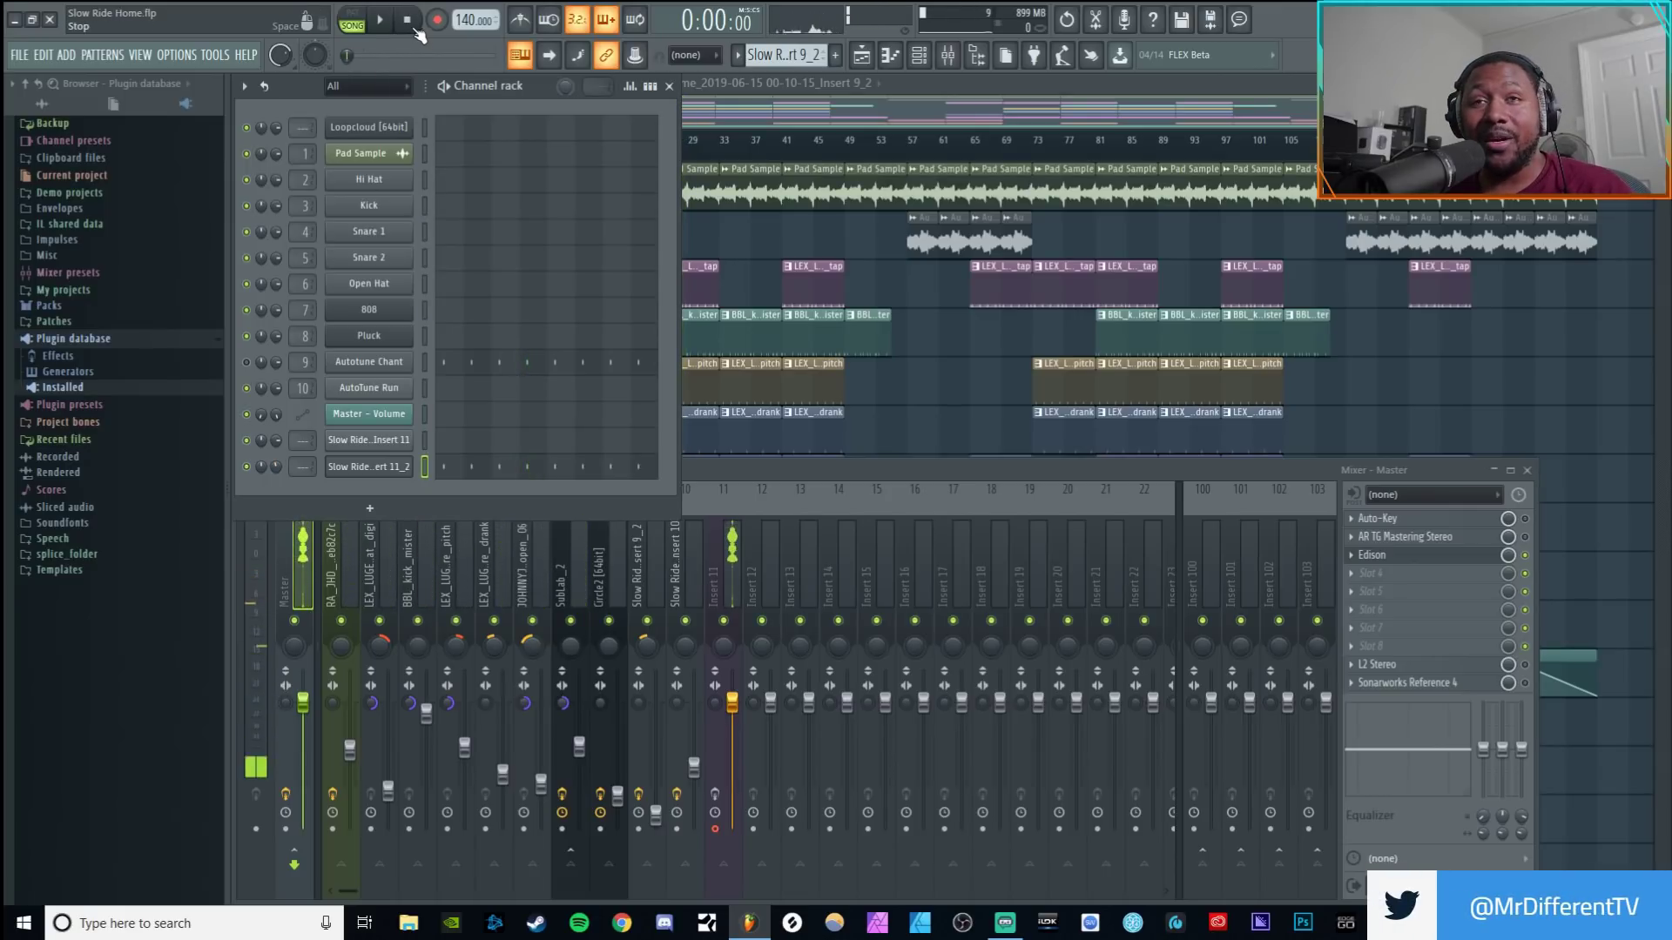
click(1010, 98)
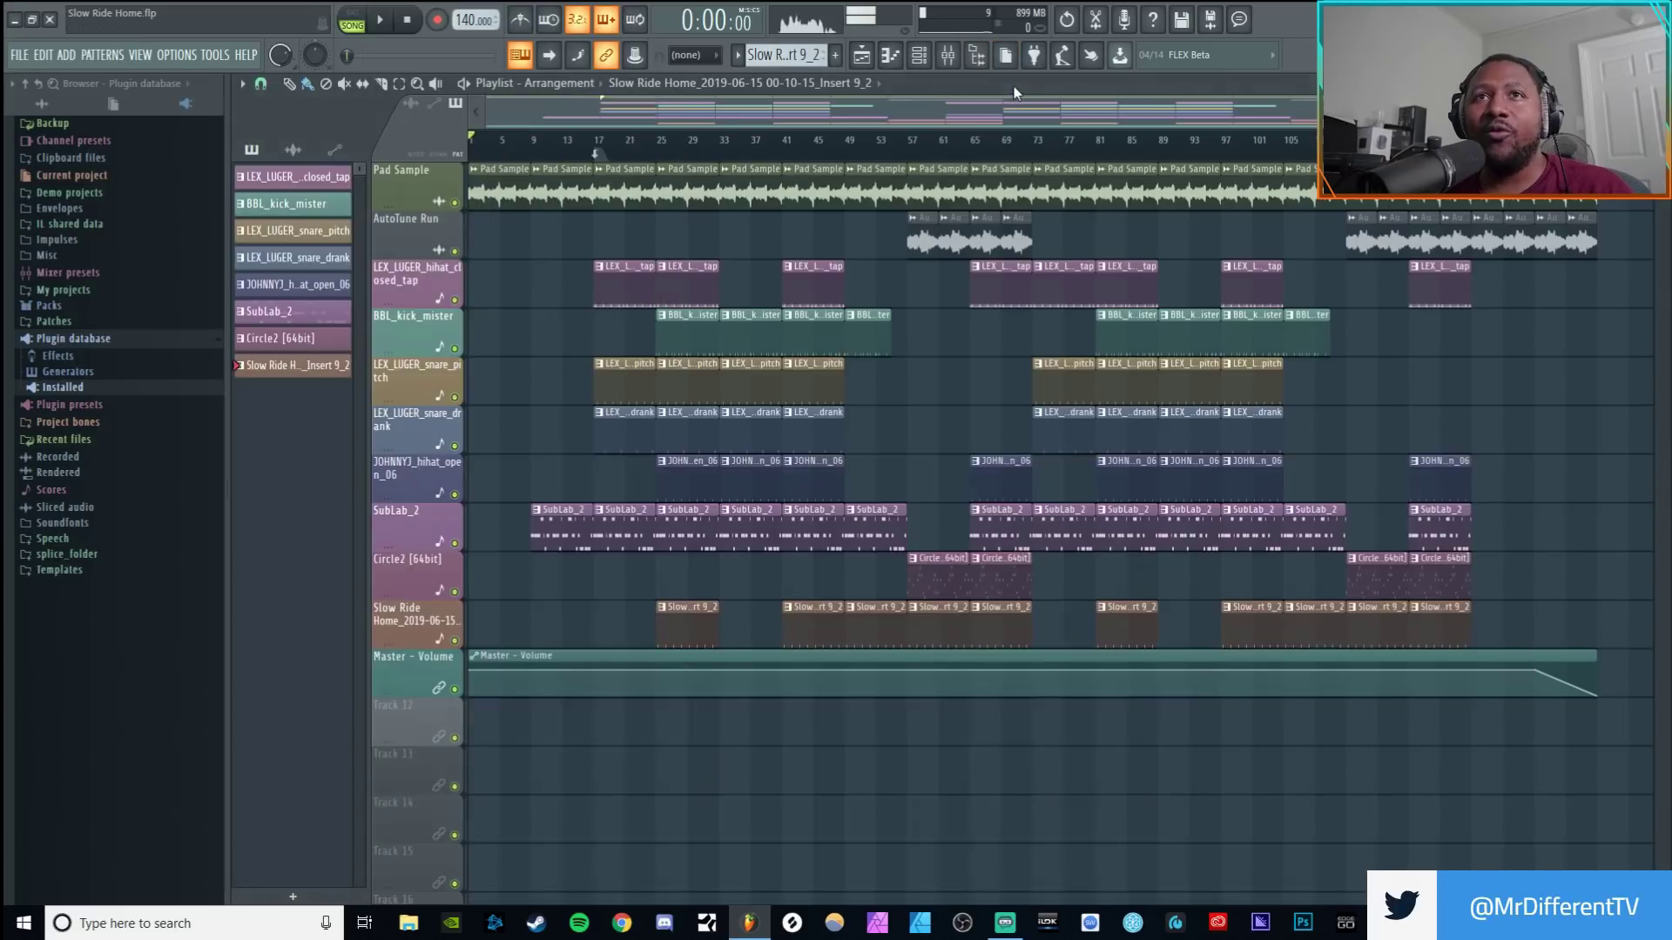
Mute the AutoTune Run track and set the song position to bar 57.
click(906, 143)
ctrl+click(455, 251)
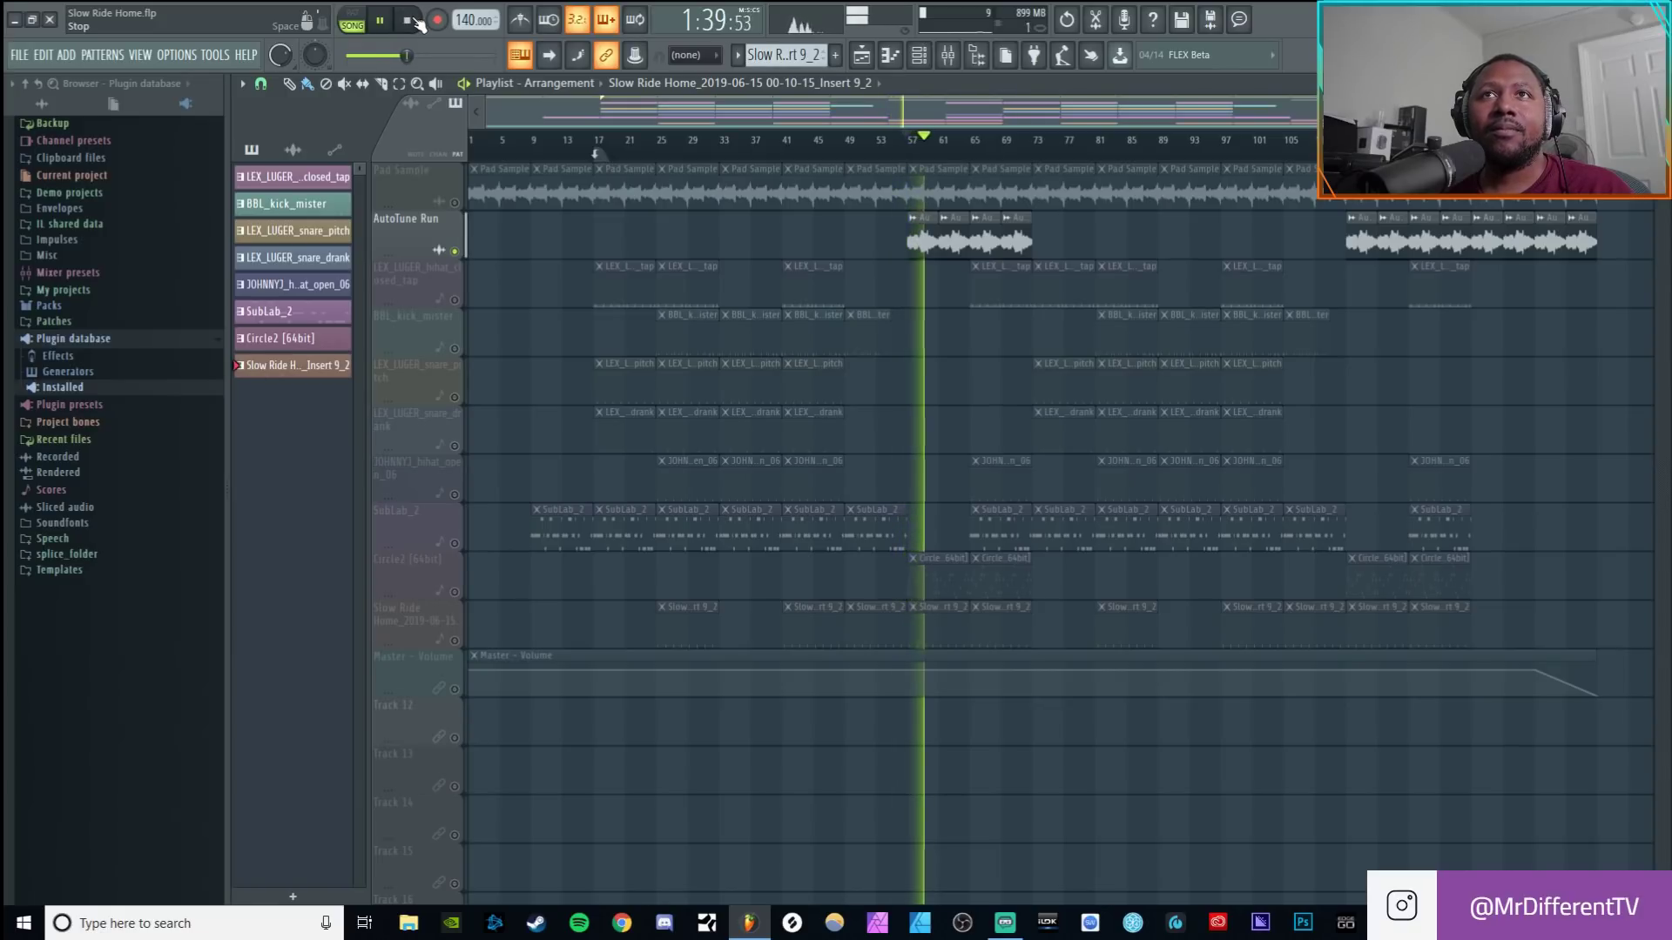
click(416, 23)
click(416, 23)
click(456, 253)
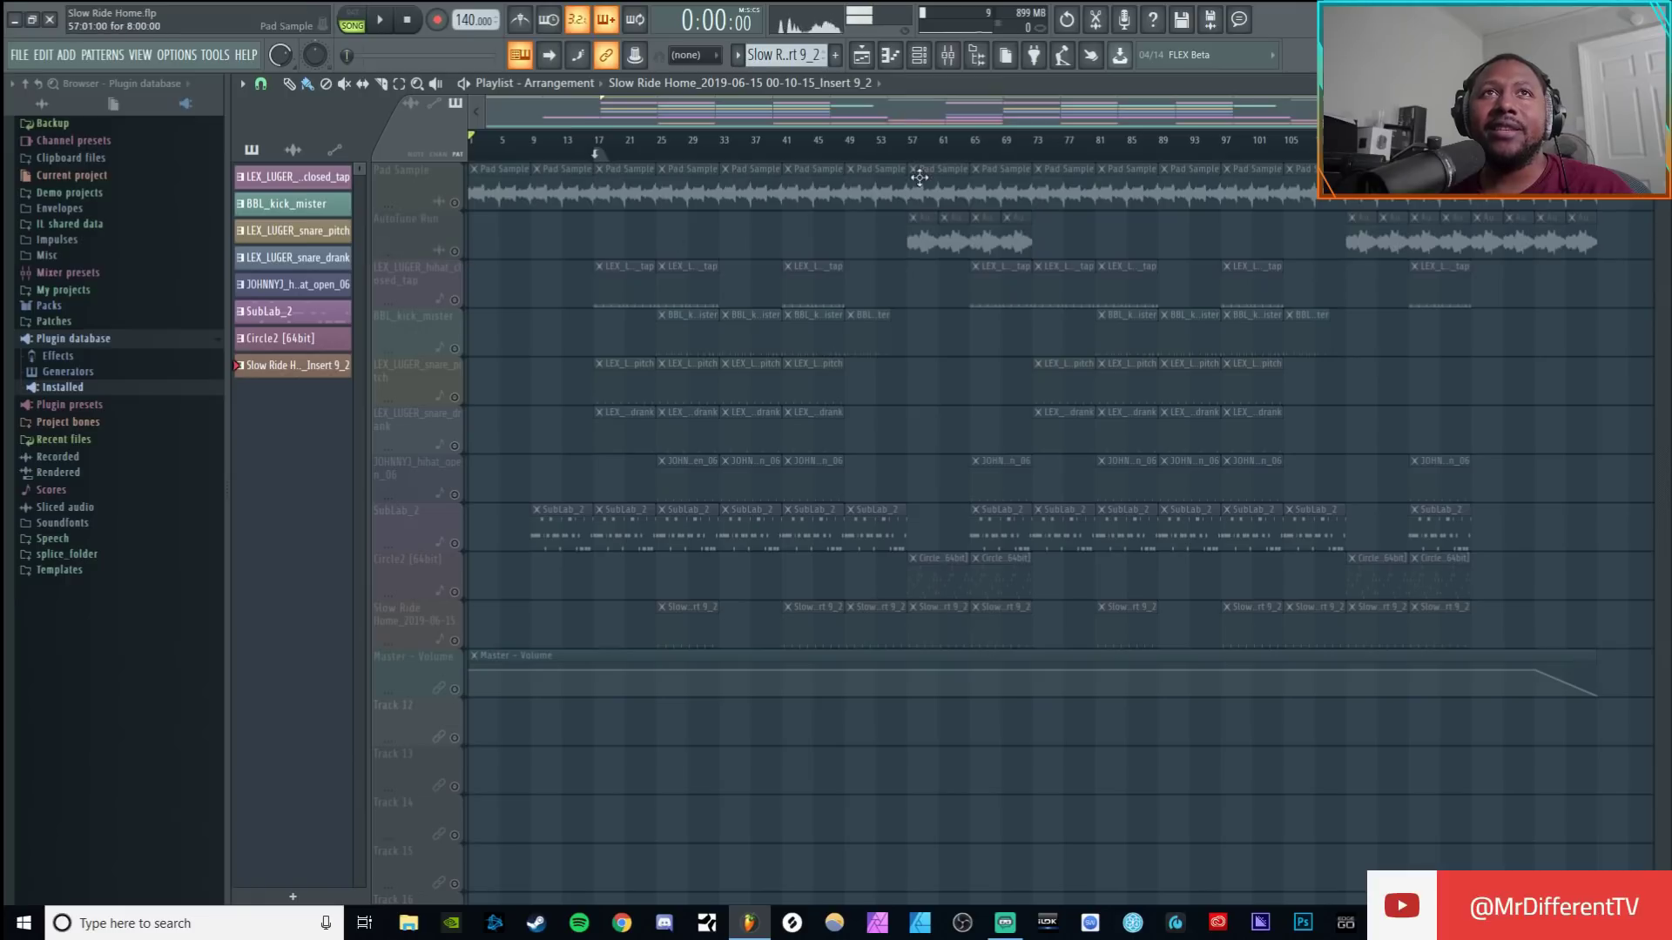
click(914, 155)
right_click(461, 252)
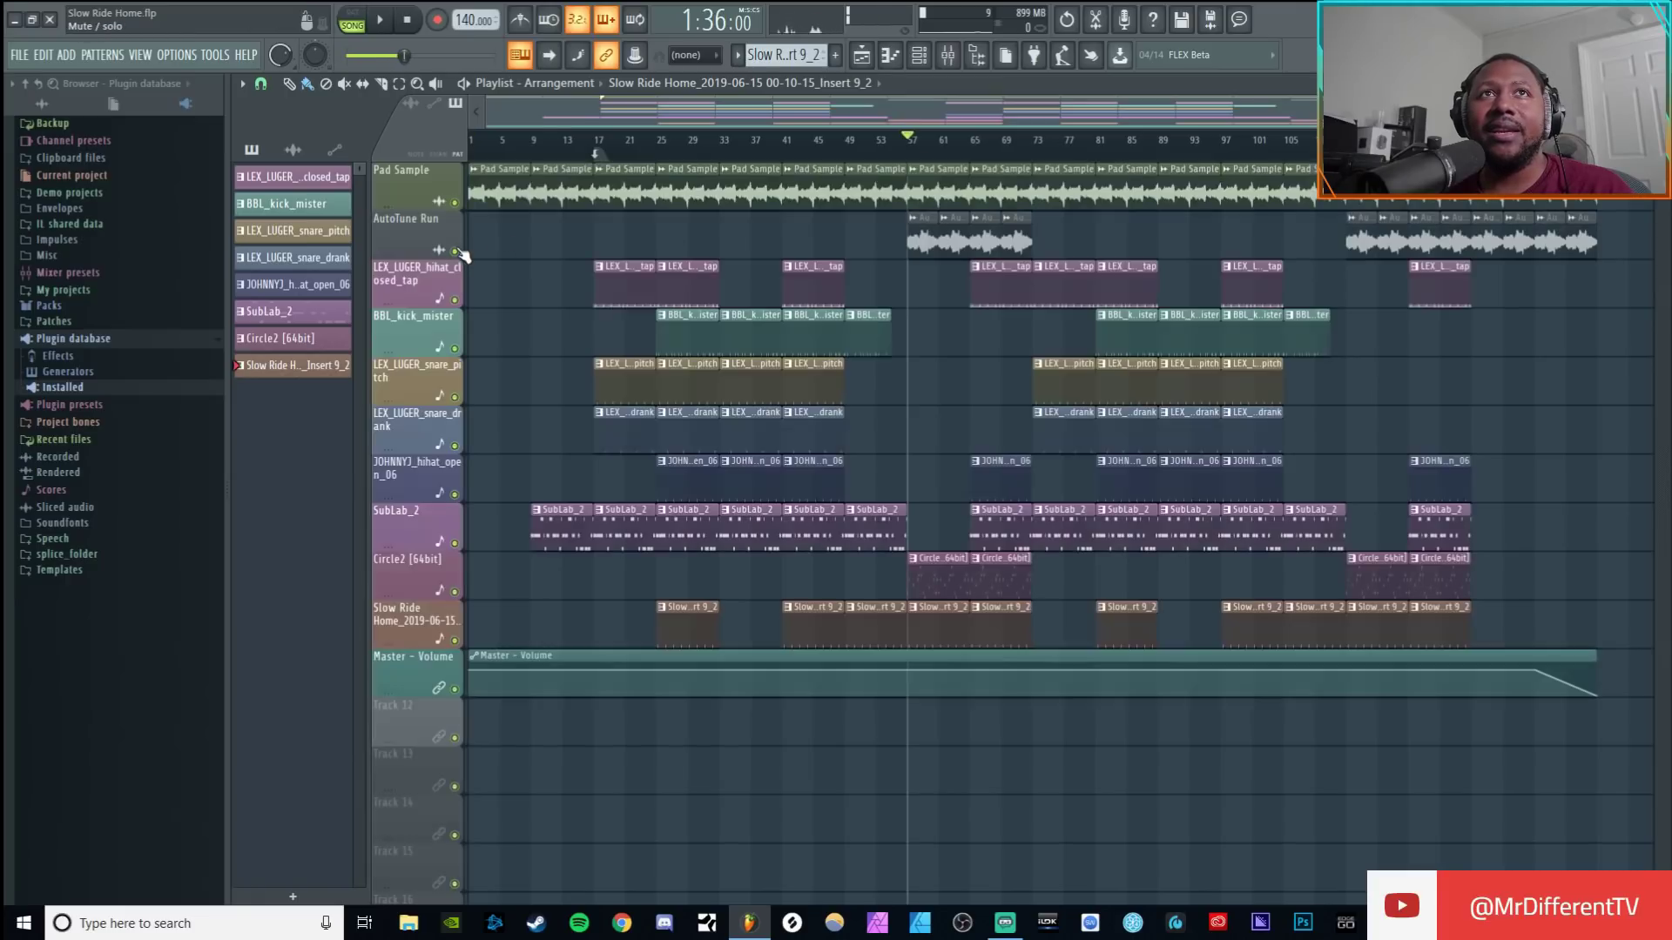
click(456, 251)
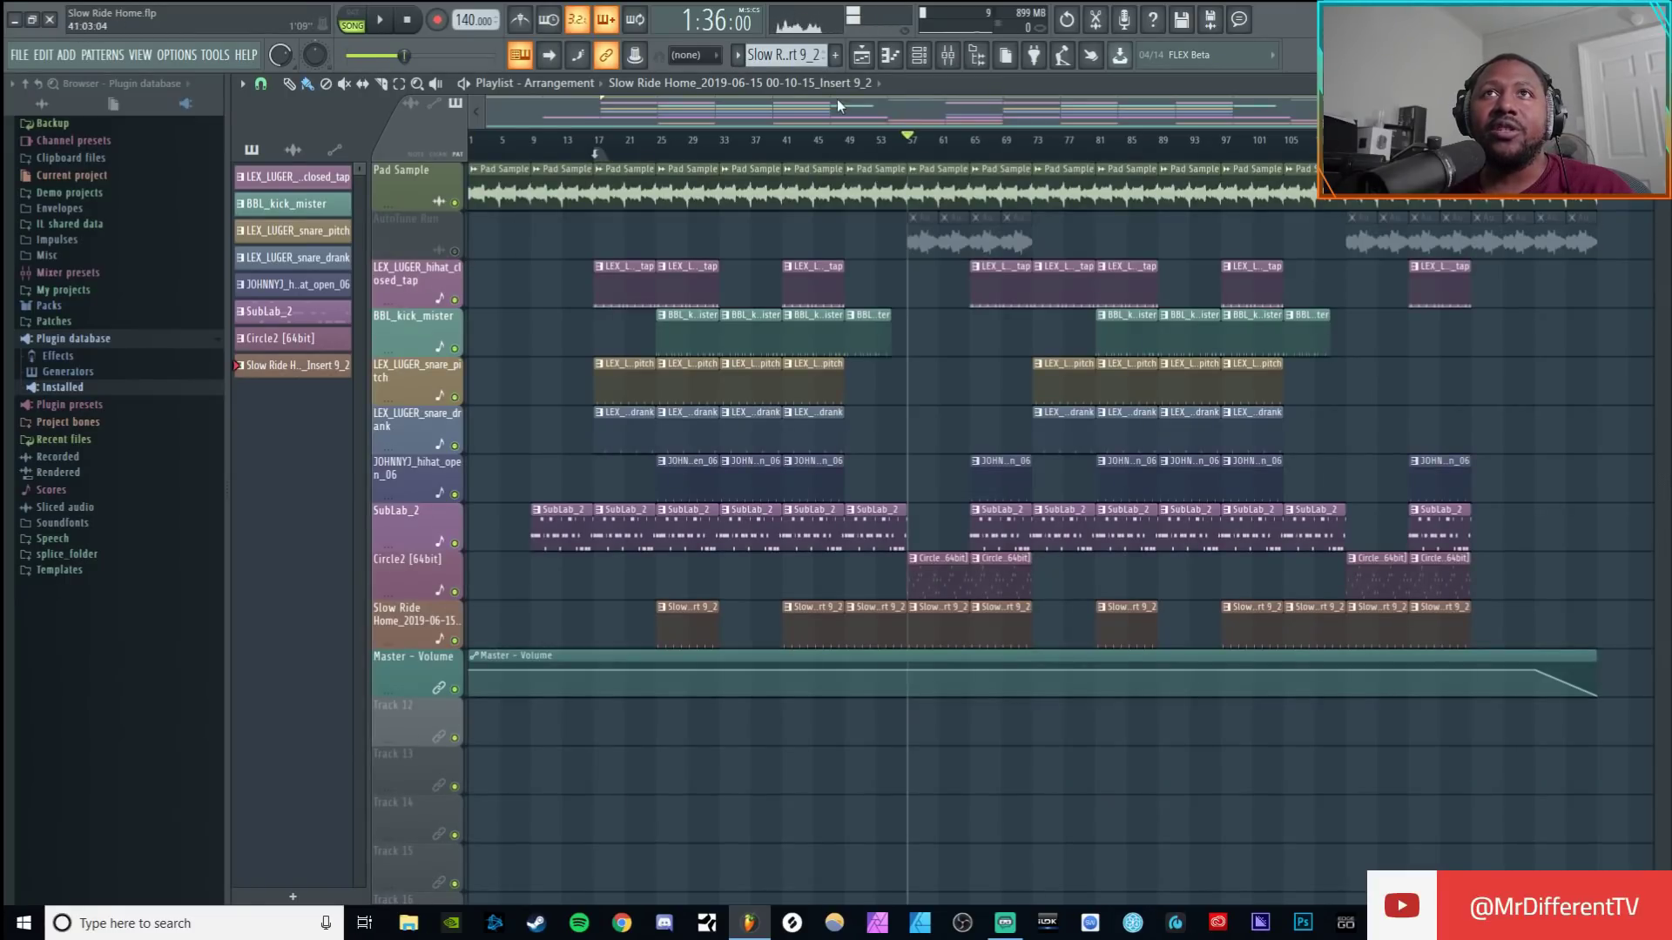
Show mixer Insert 11 with its Auto-Tune, Pitcher, Vocal Doubler and reverb chain.
click(919, 55)
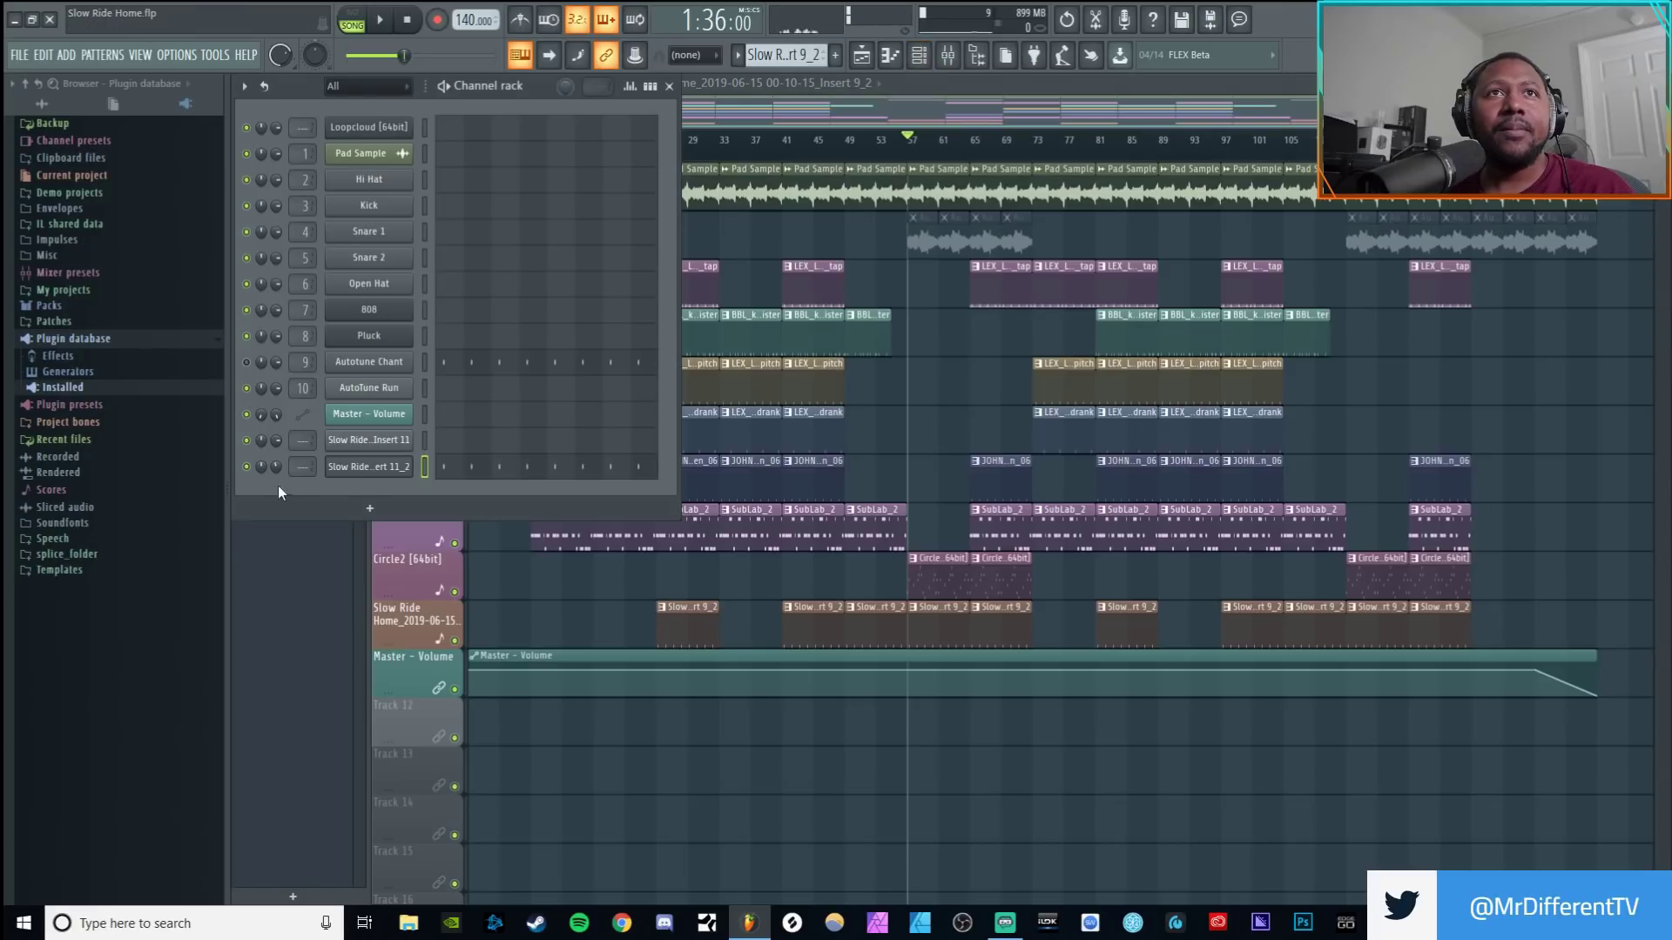
click(947, 55)
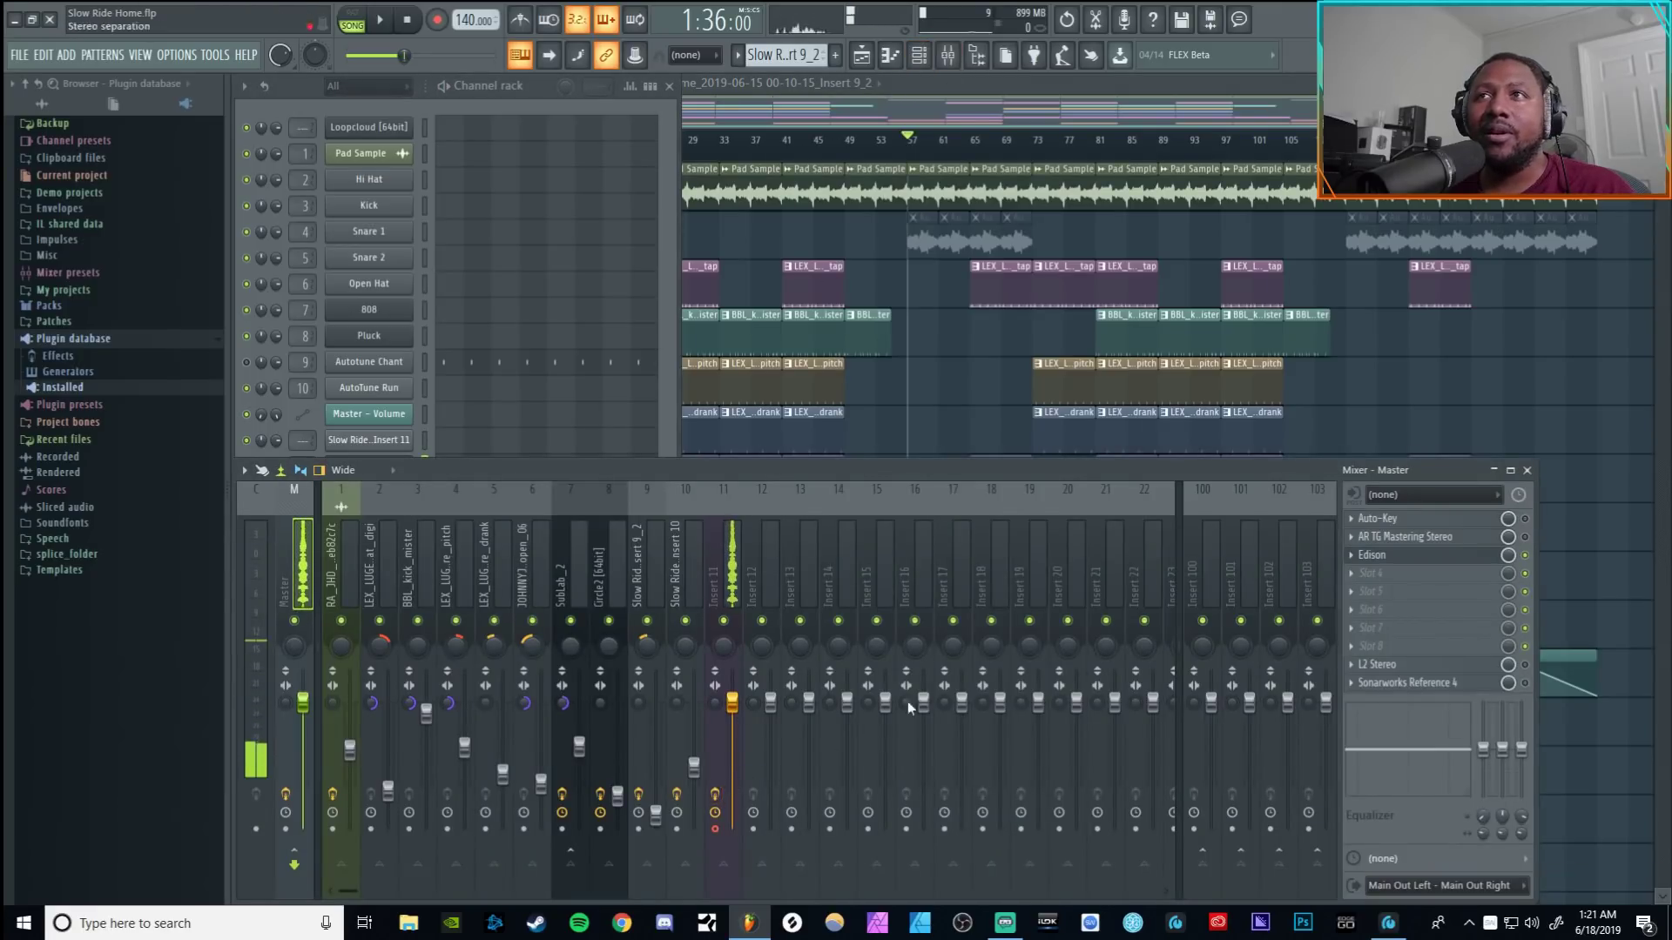
click(726, 560)
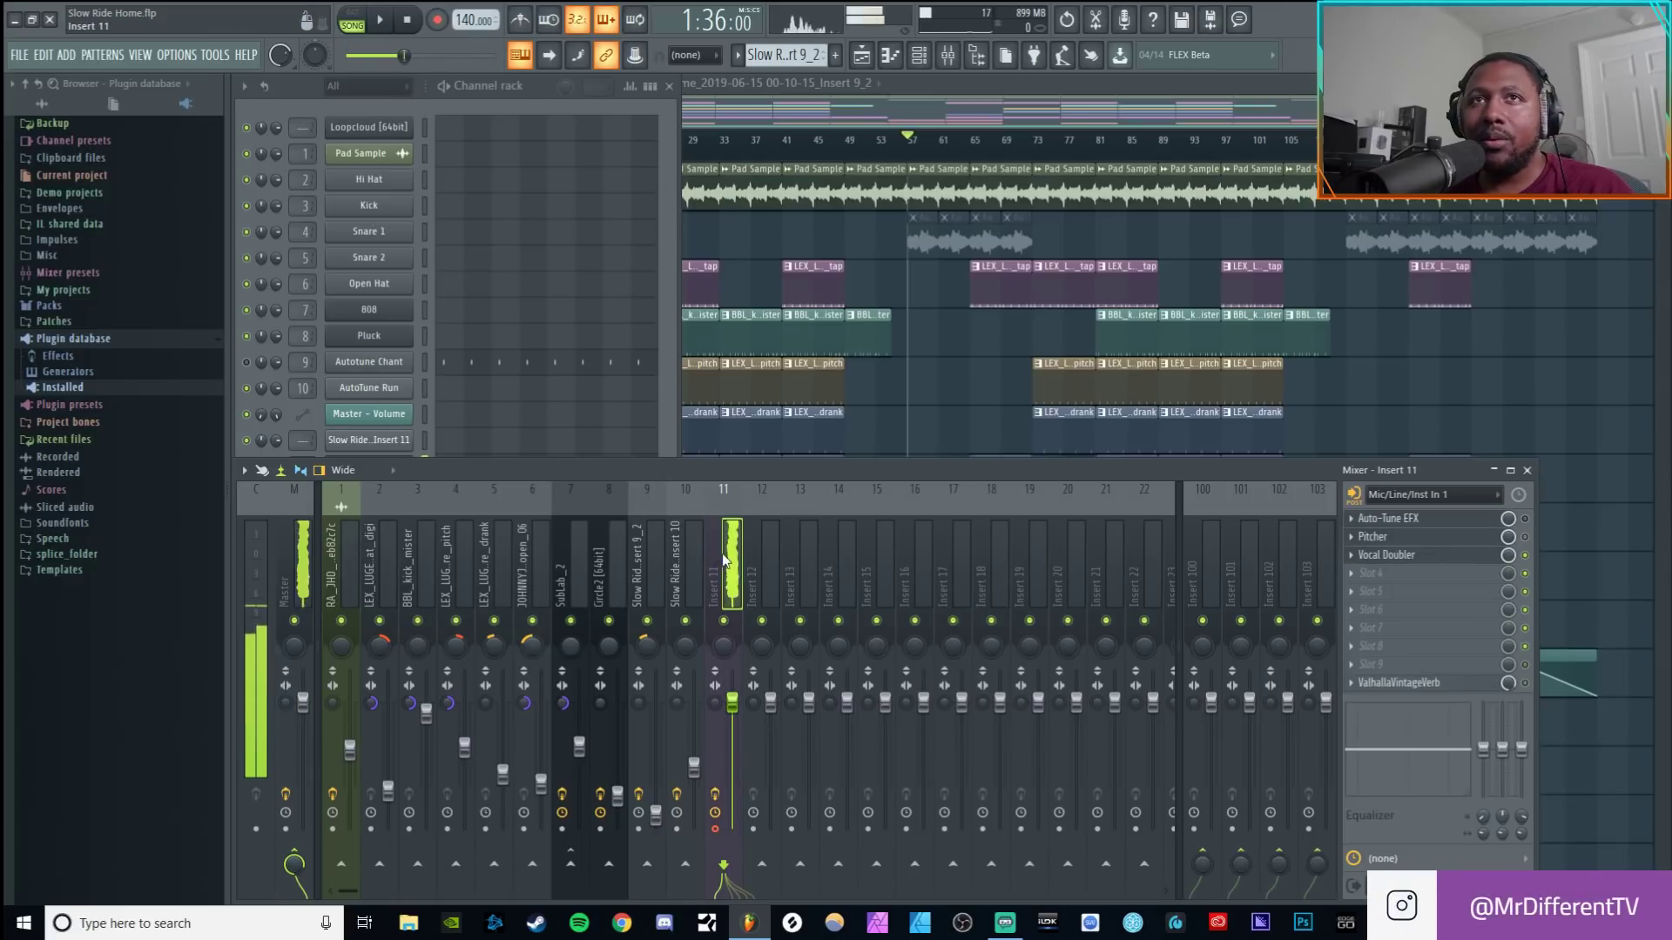
Record a new vocal take through Insert 11 onto Track 12 from bar 57, then stop.
click(383, 21)
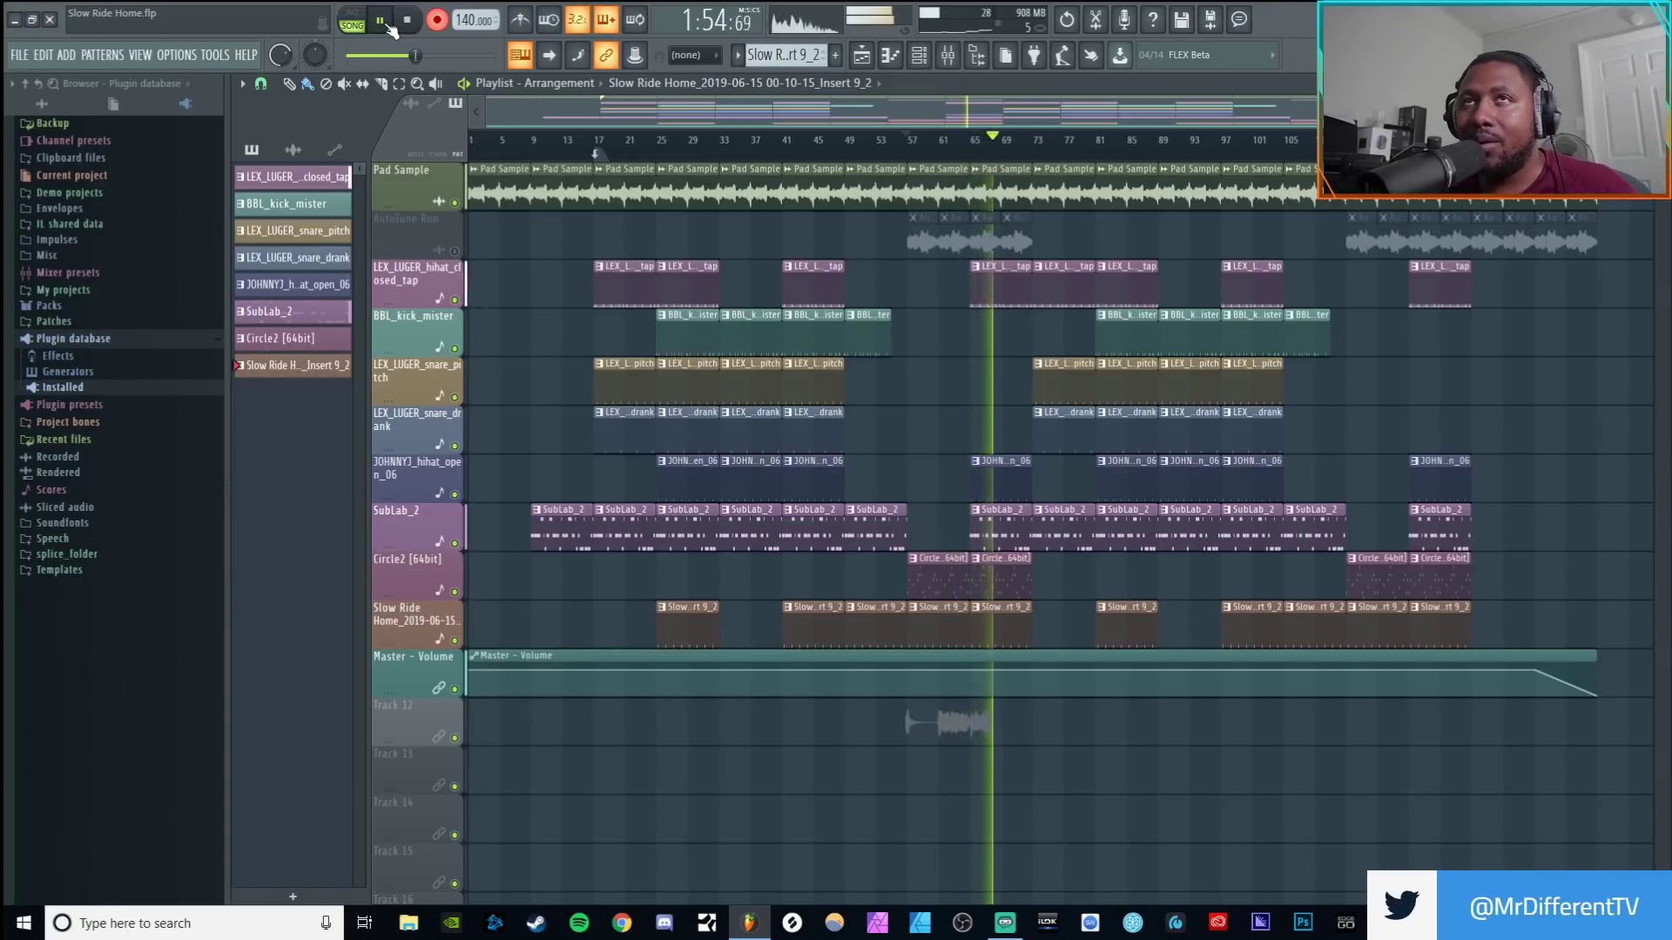
key(space)
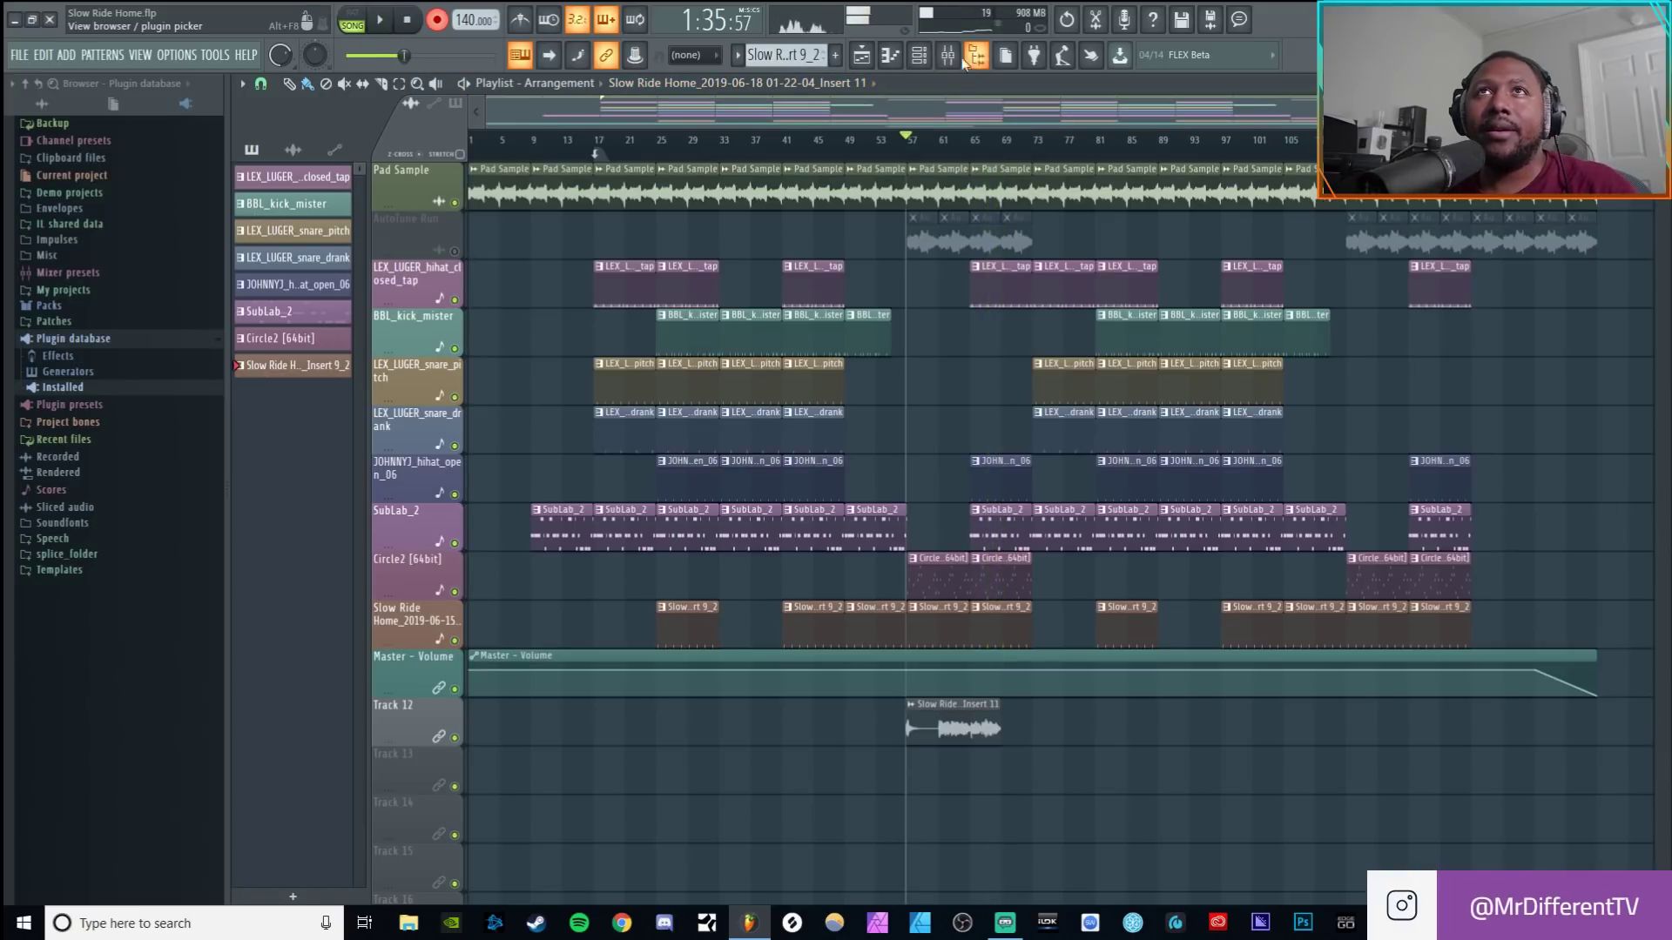
Open the Slow Ride Insert 11 clip's sample settings and list its waveform editing options.
click(950, 58)
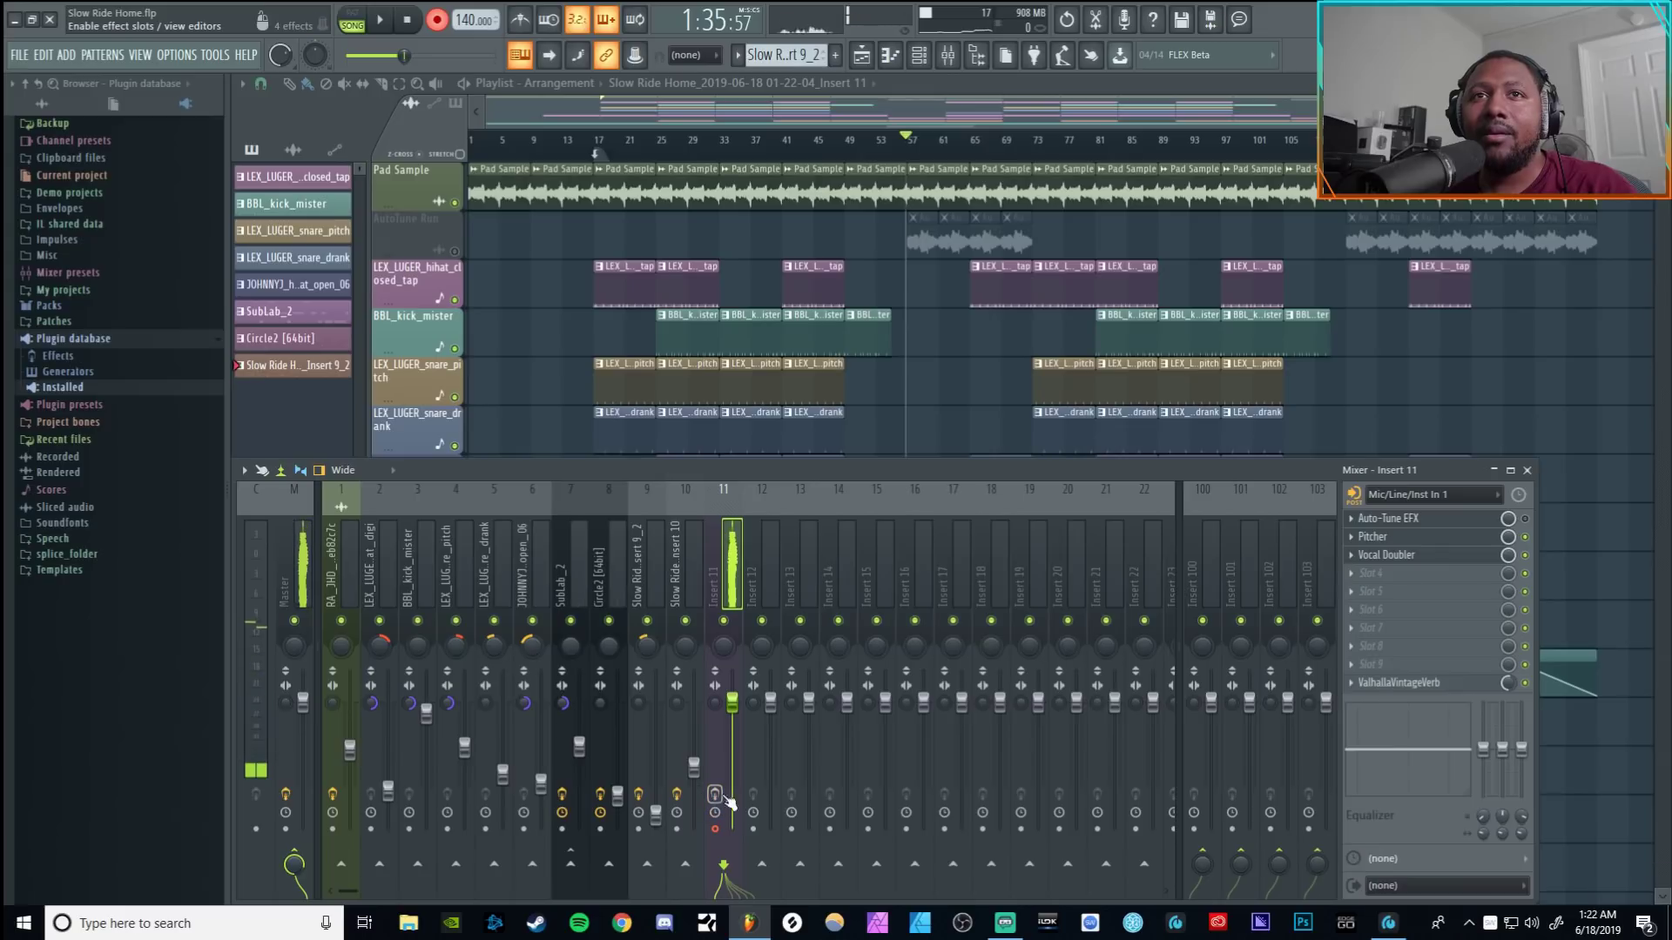
key(F9)
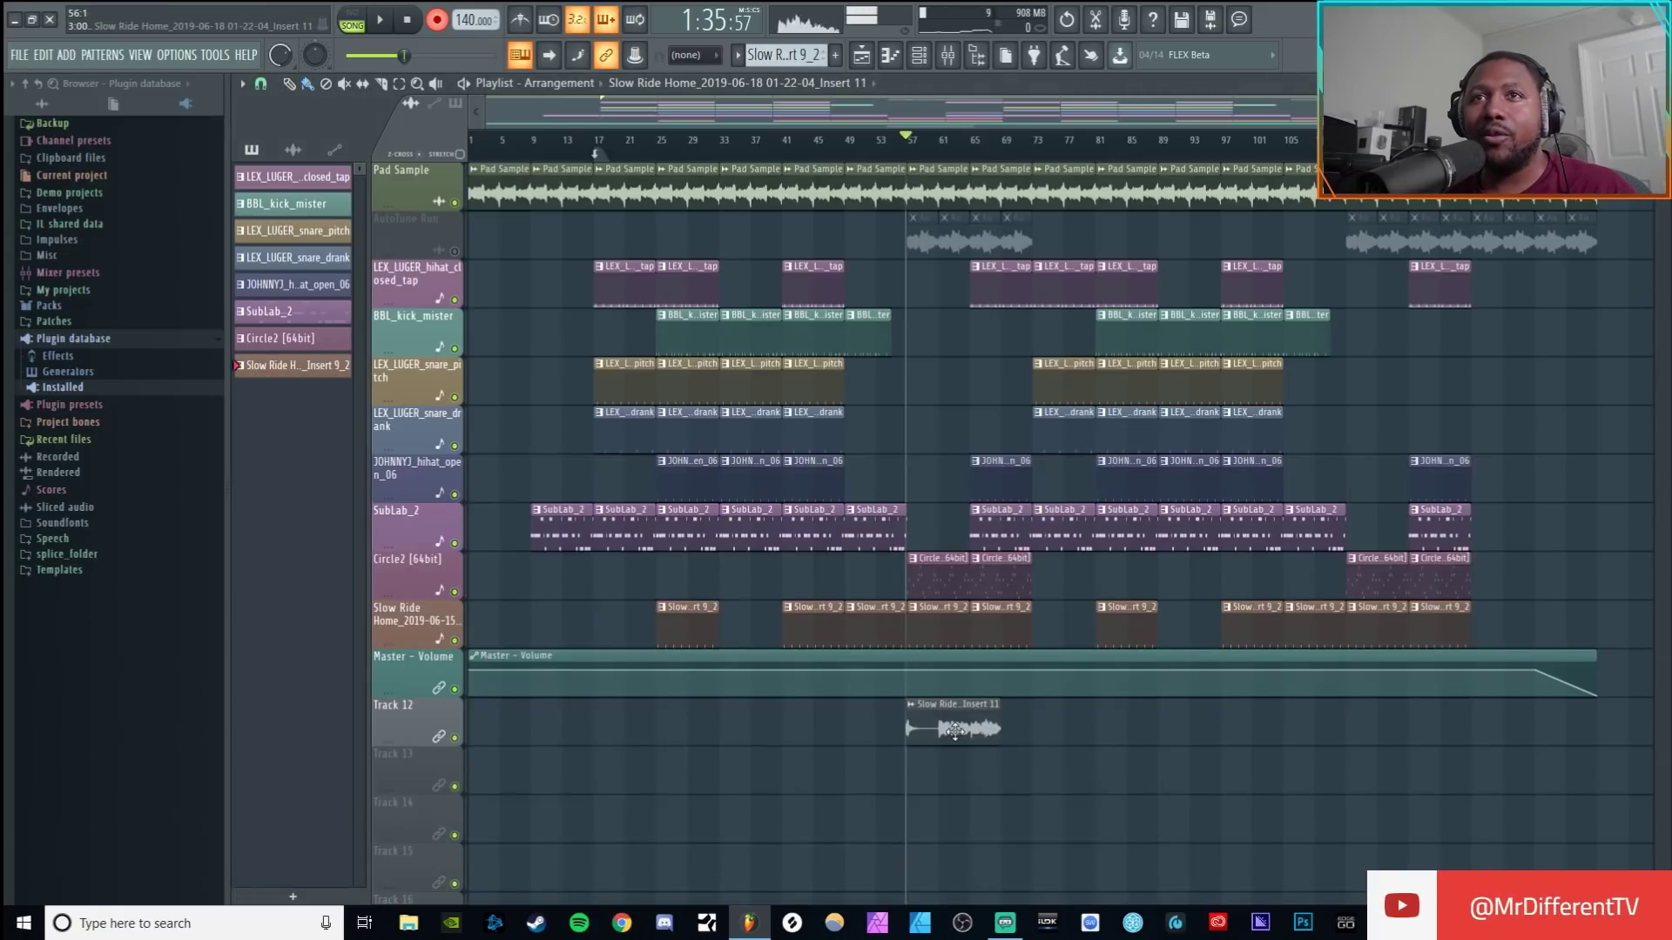
double_click(954, 730)
right_click(505, 515)
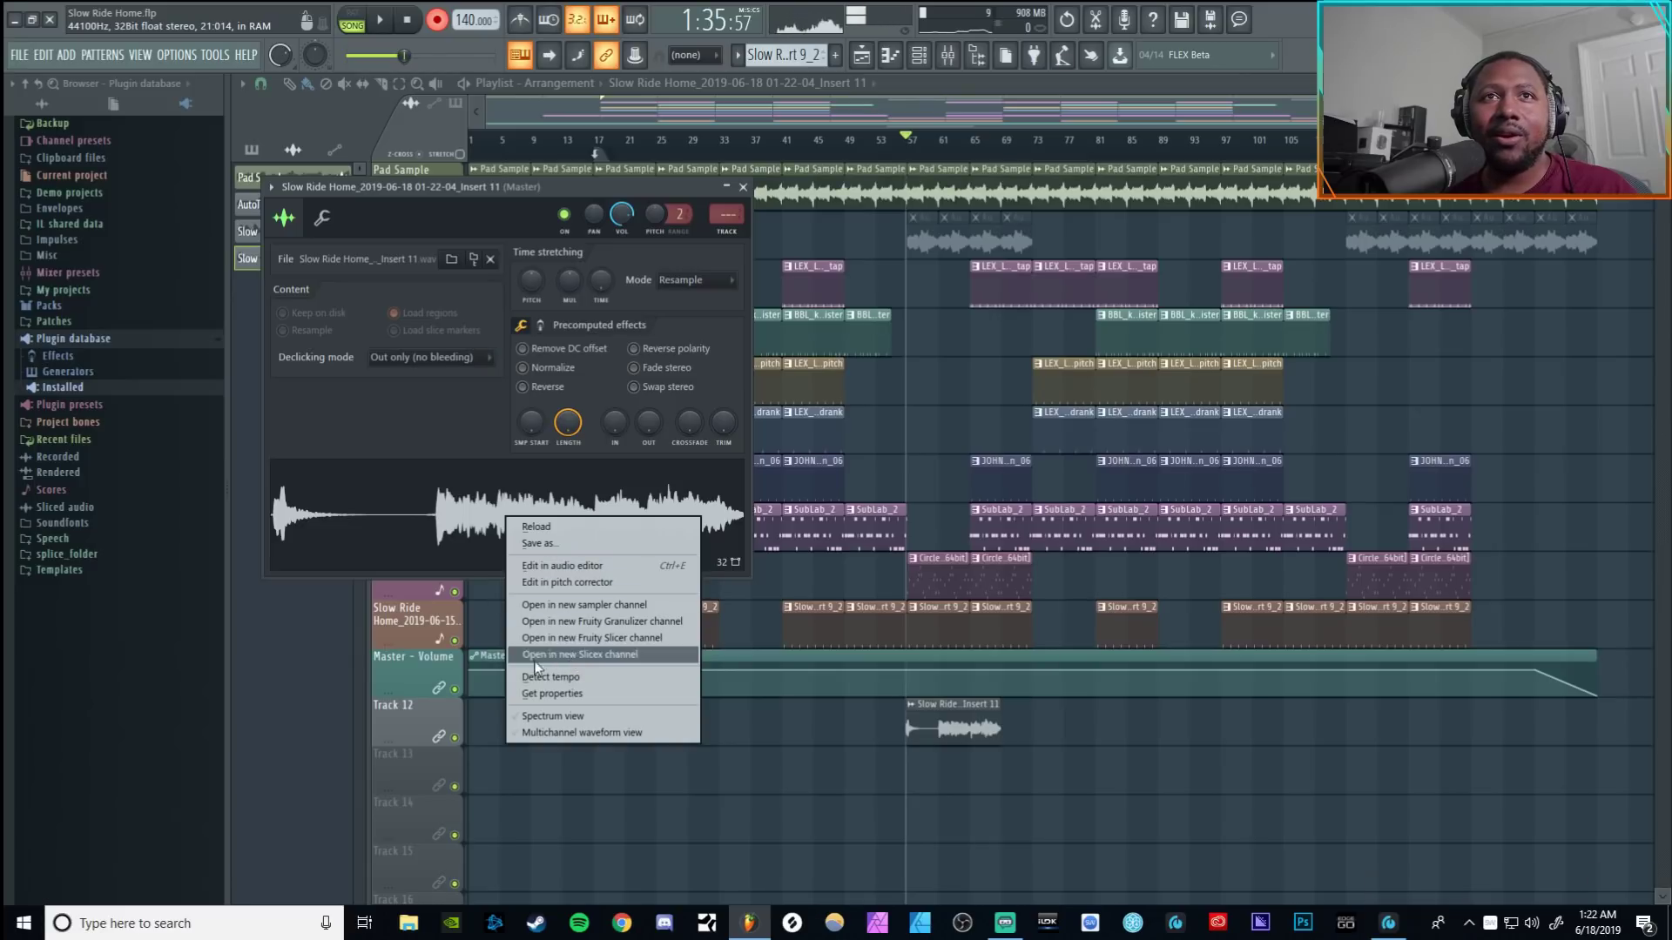
Load the take into Edison, cut its silent start, and play back the result.
click(575, 568)
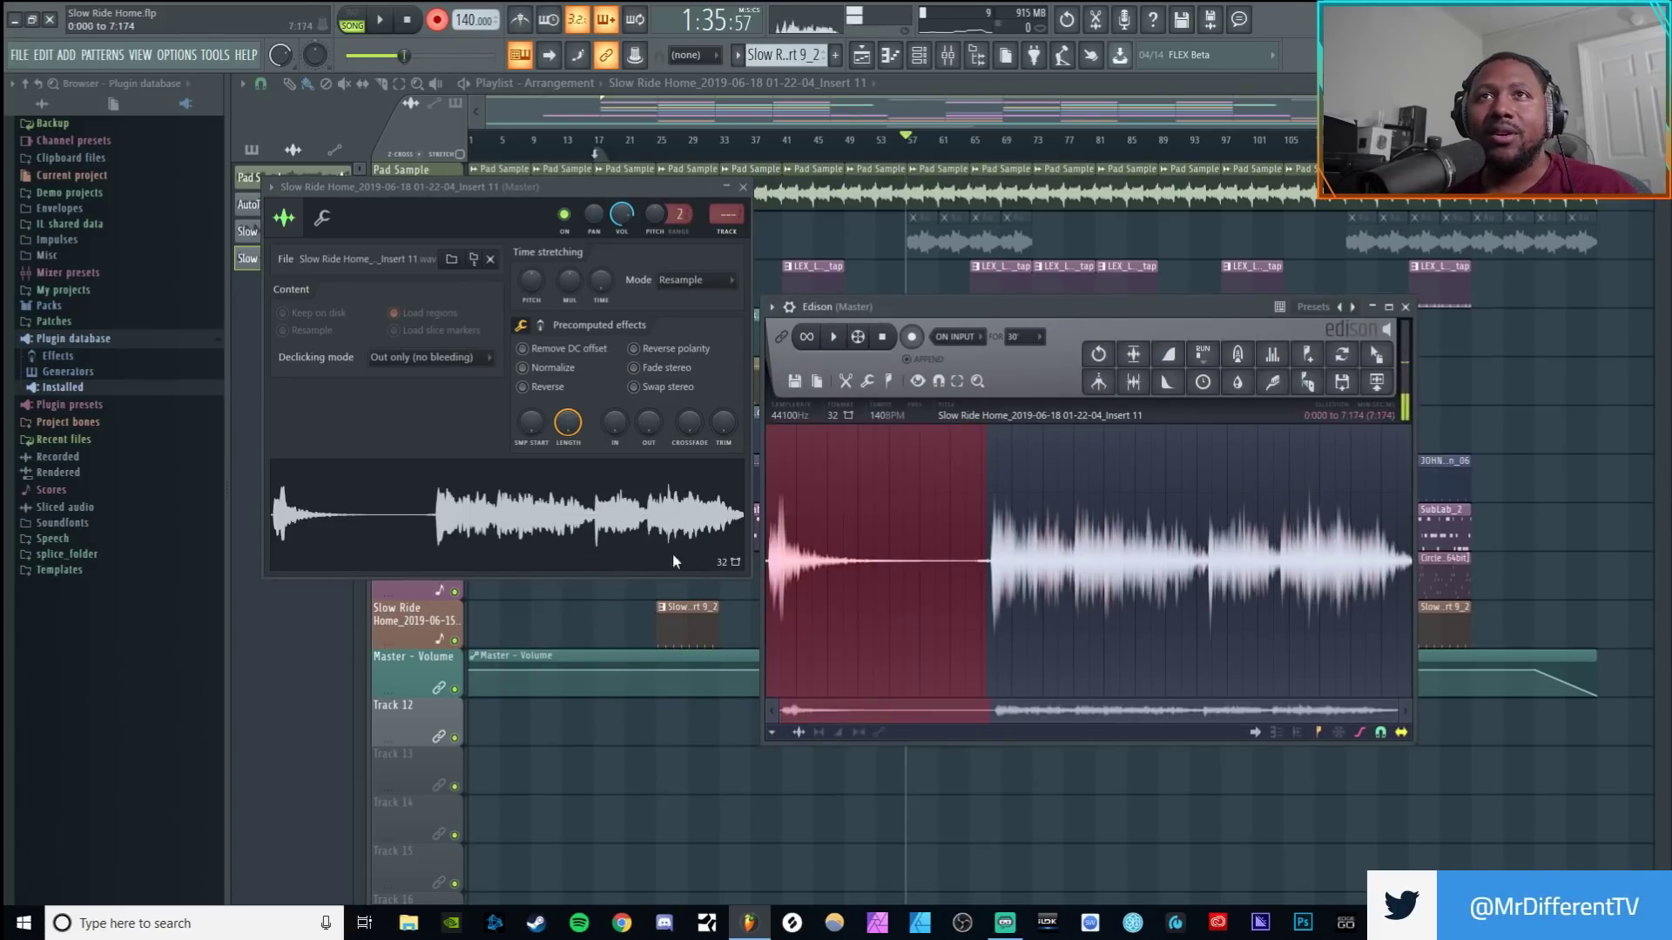
click(866, 387)
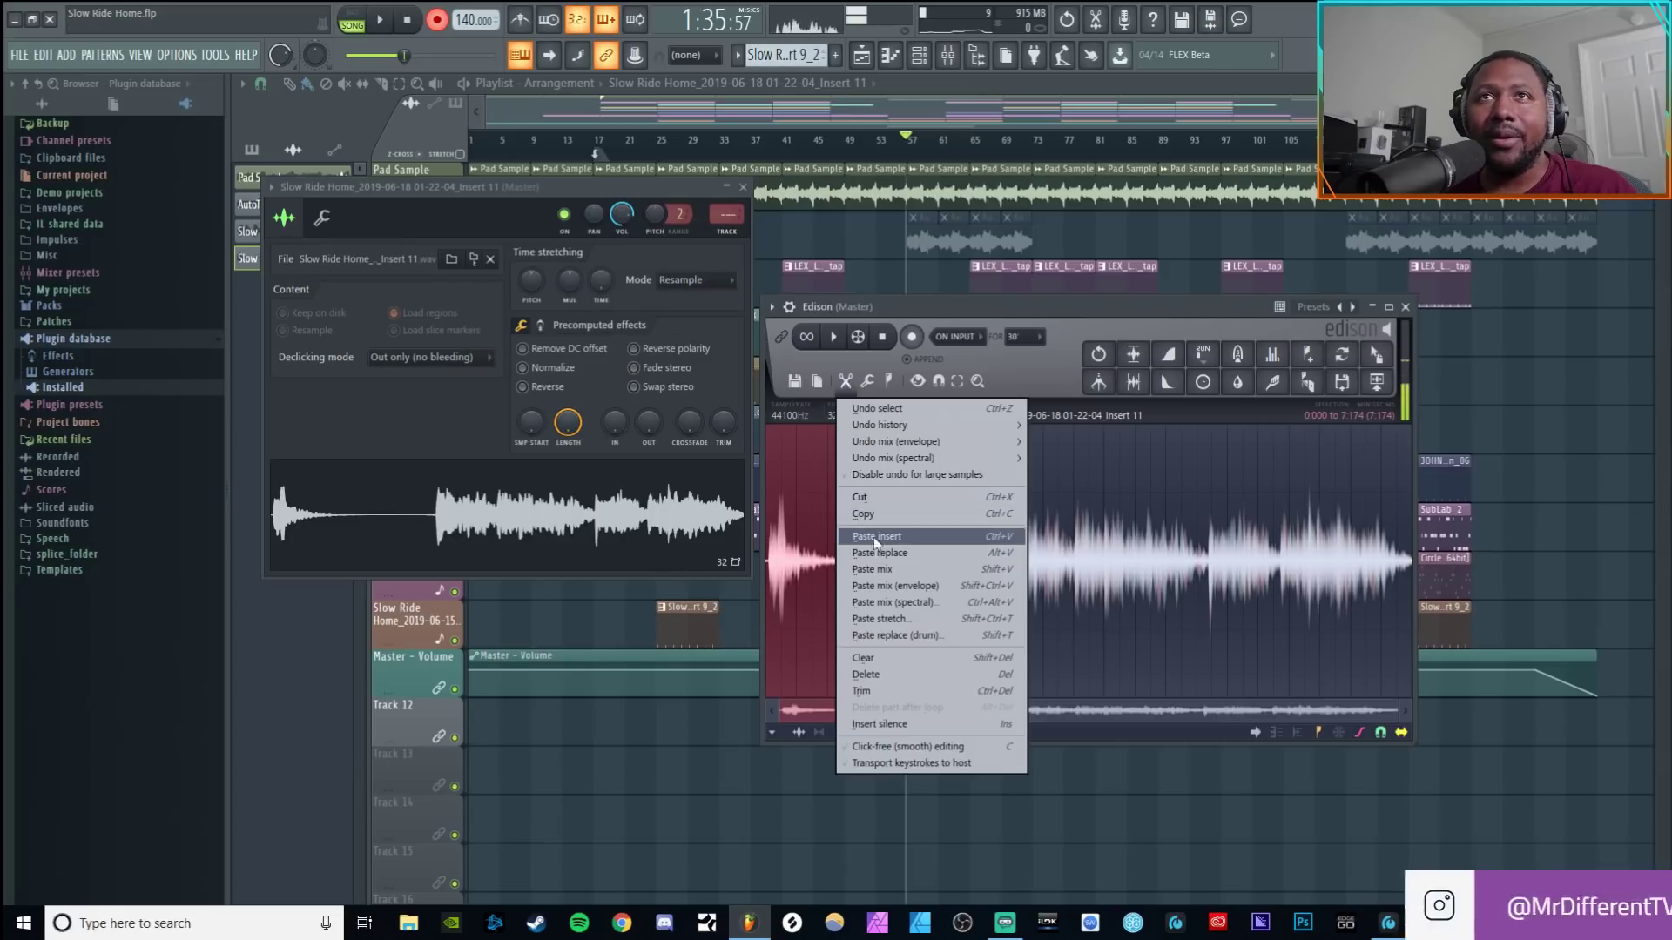
click(874, 504)
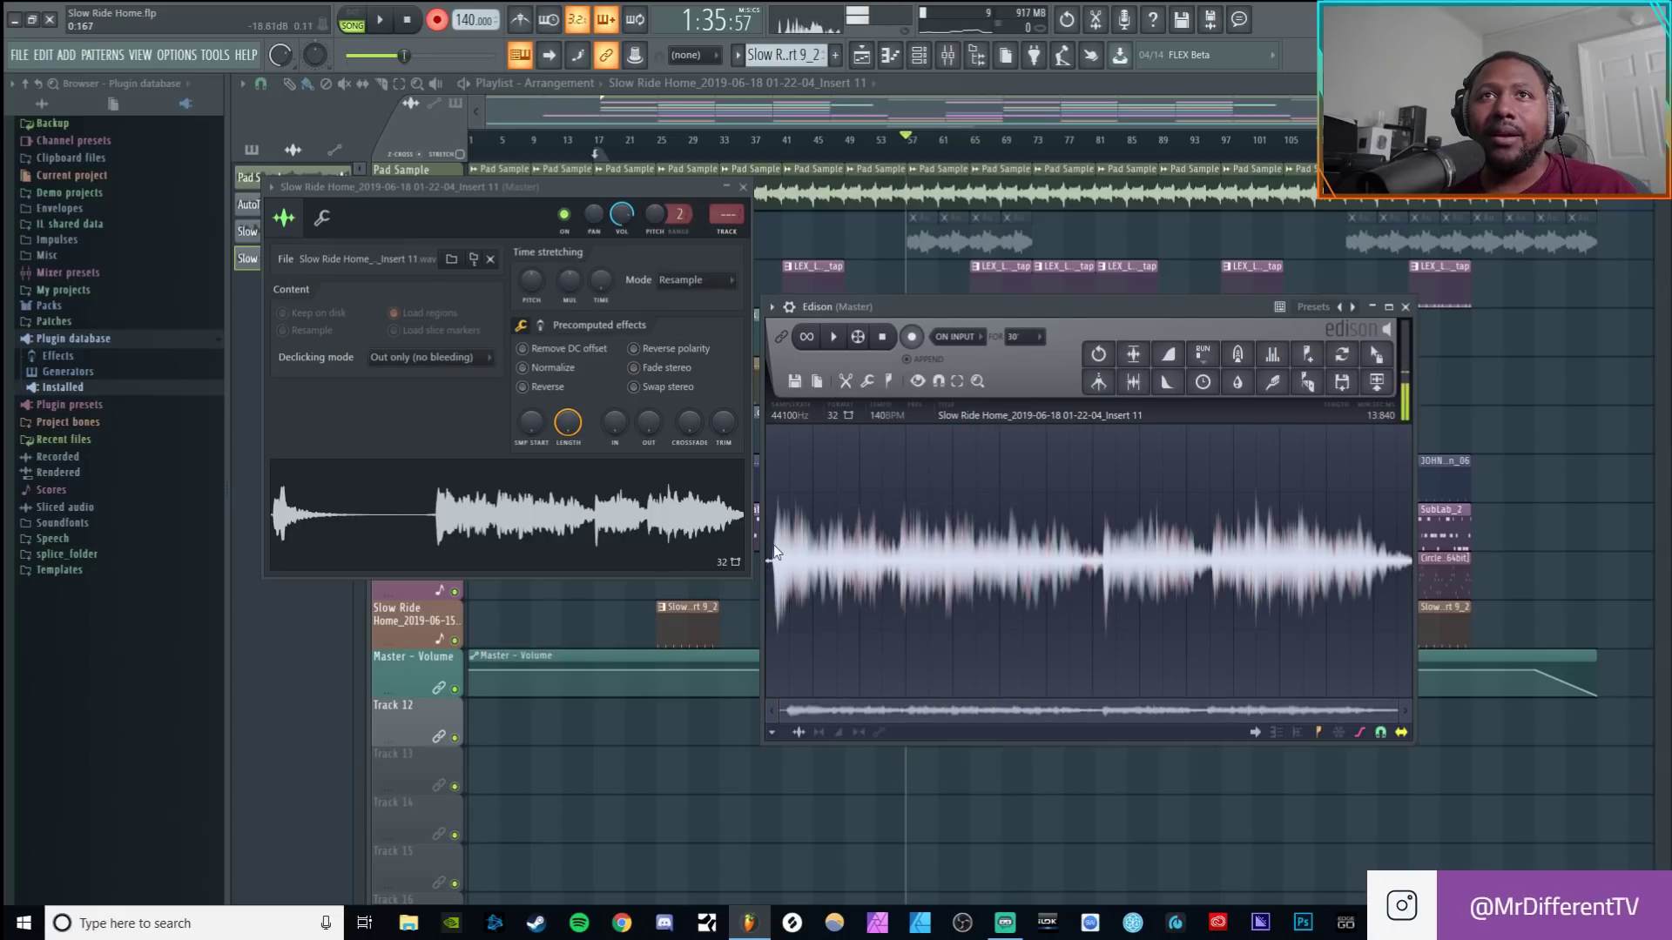
scroll(775, 542, up, 4)
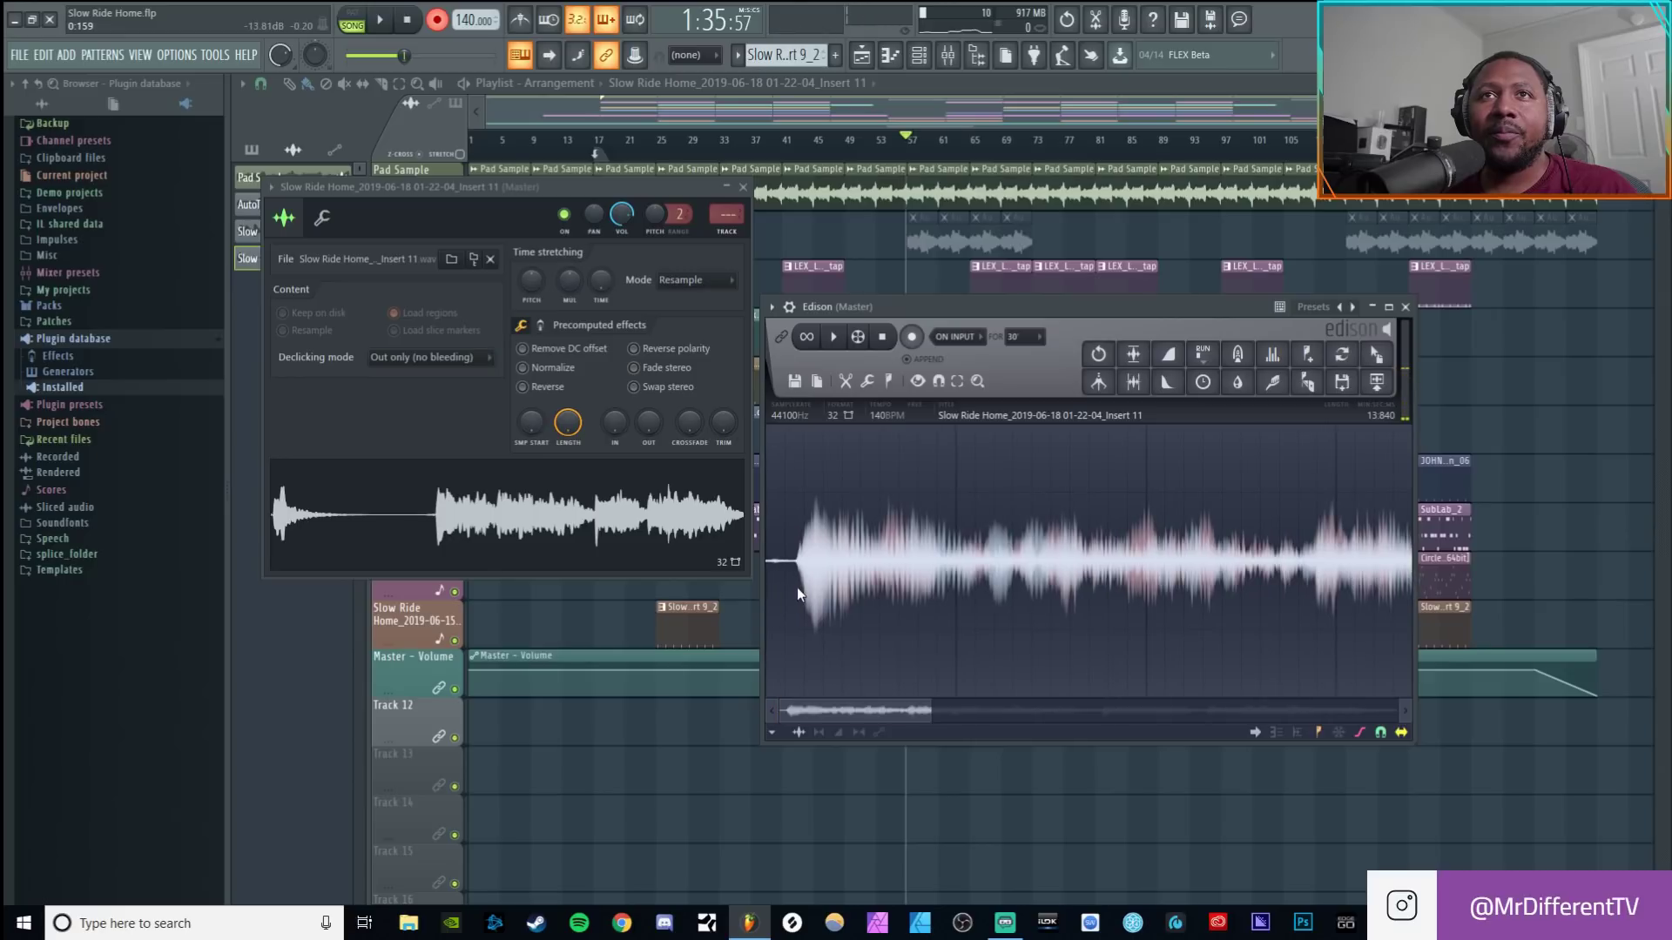
click(843, 382)
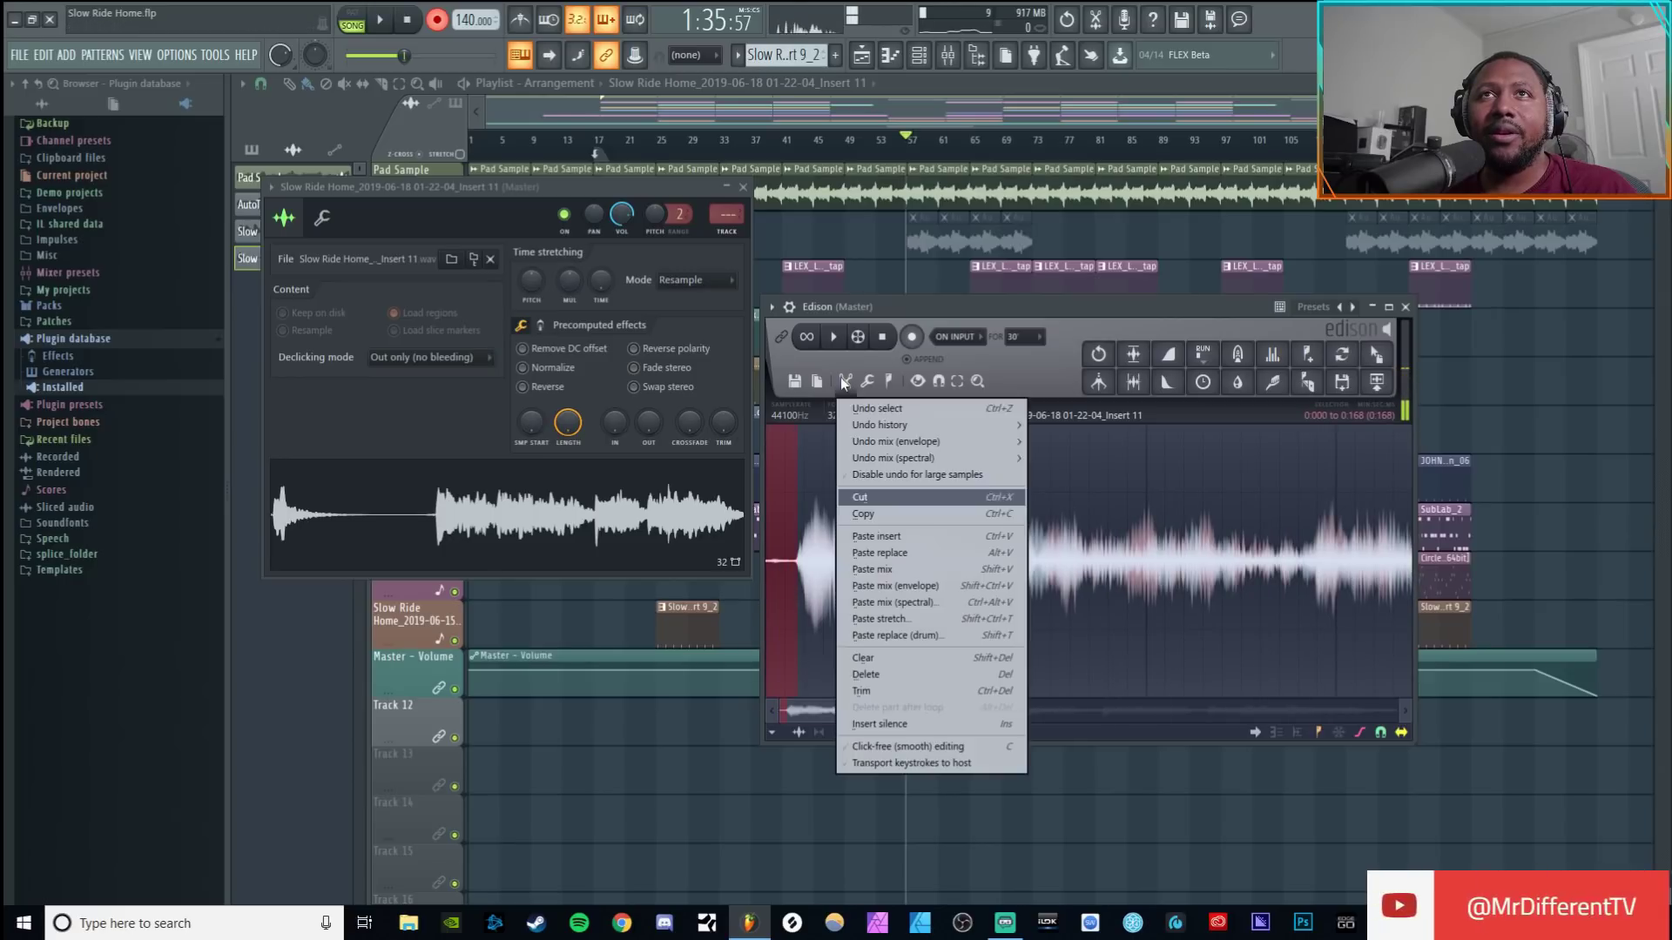
click(864, 505)
click(844, 381)
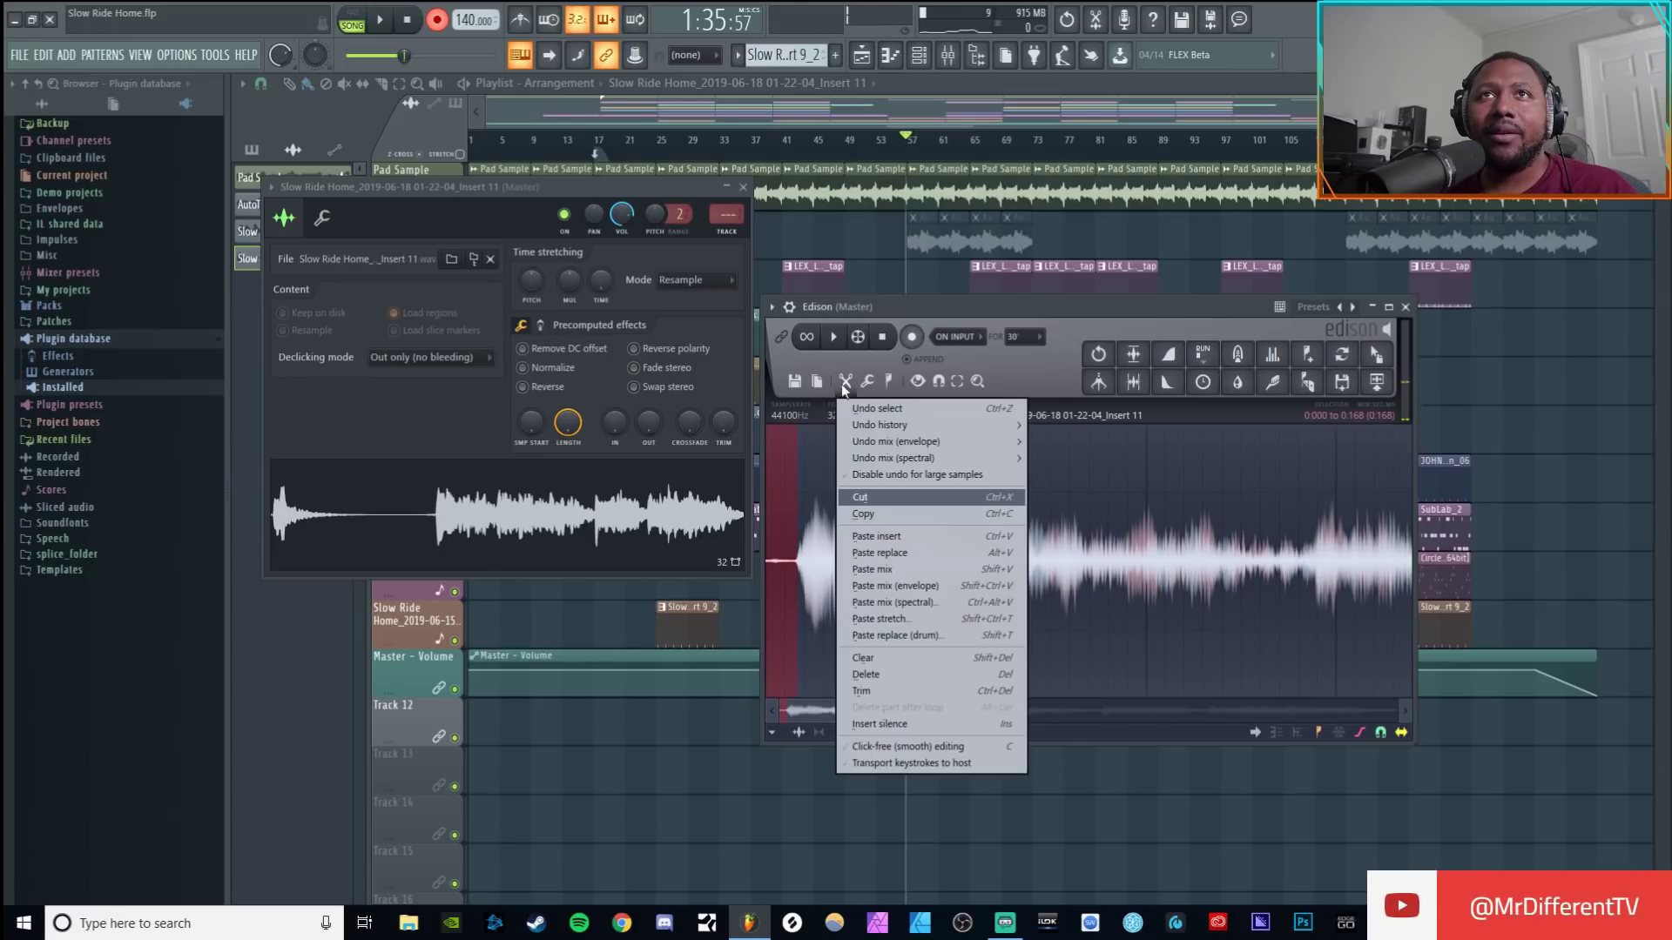
click(871, 497)
click(833, 337)
scroll(954, 529, down, 2)
scroll(1070, 550, down, 1)
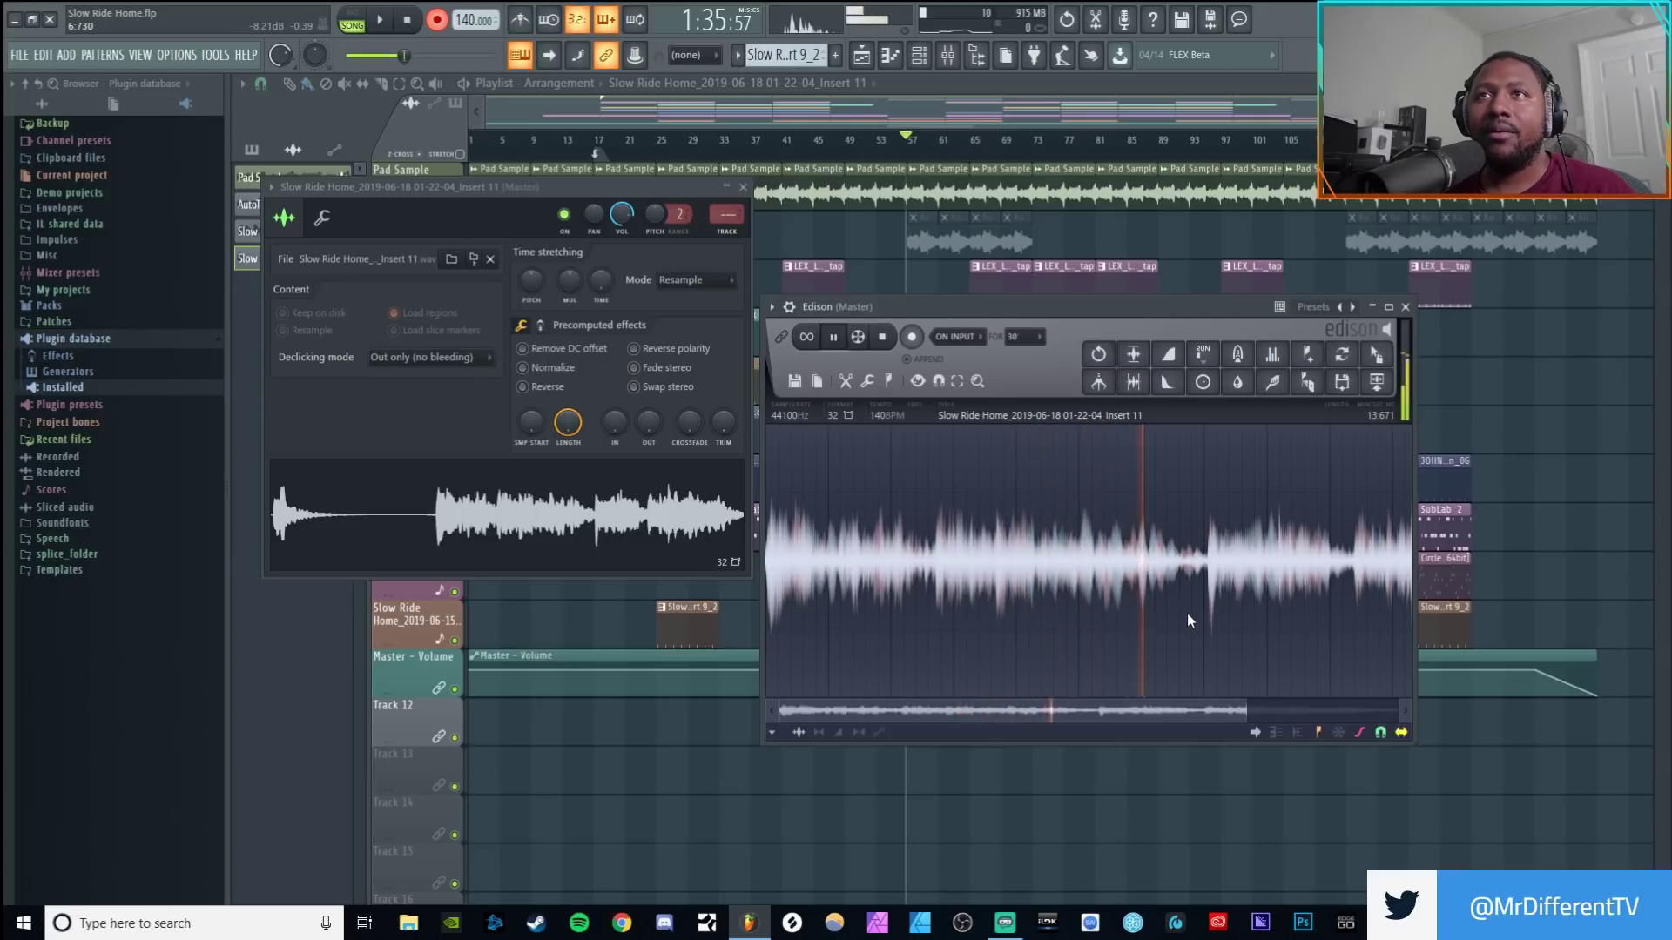
key(space)
Trim the take to 0–7.034 seconds, normalize it, and select its tail.
drag(1206, 567, 749, 541)
click(868, 383)
click(913, 695)
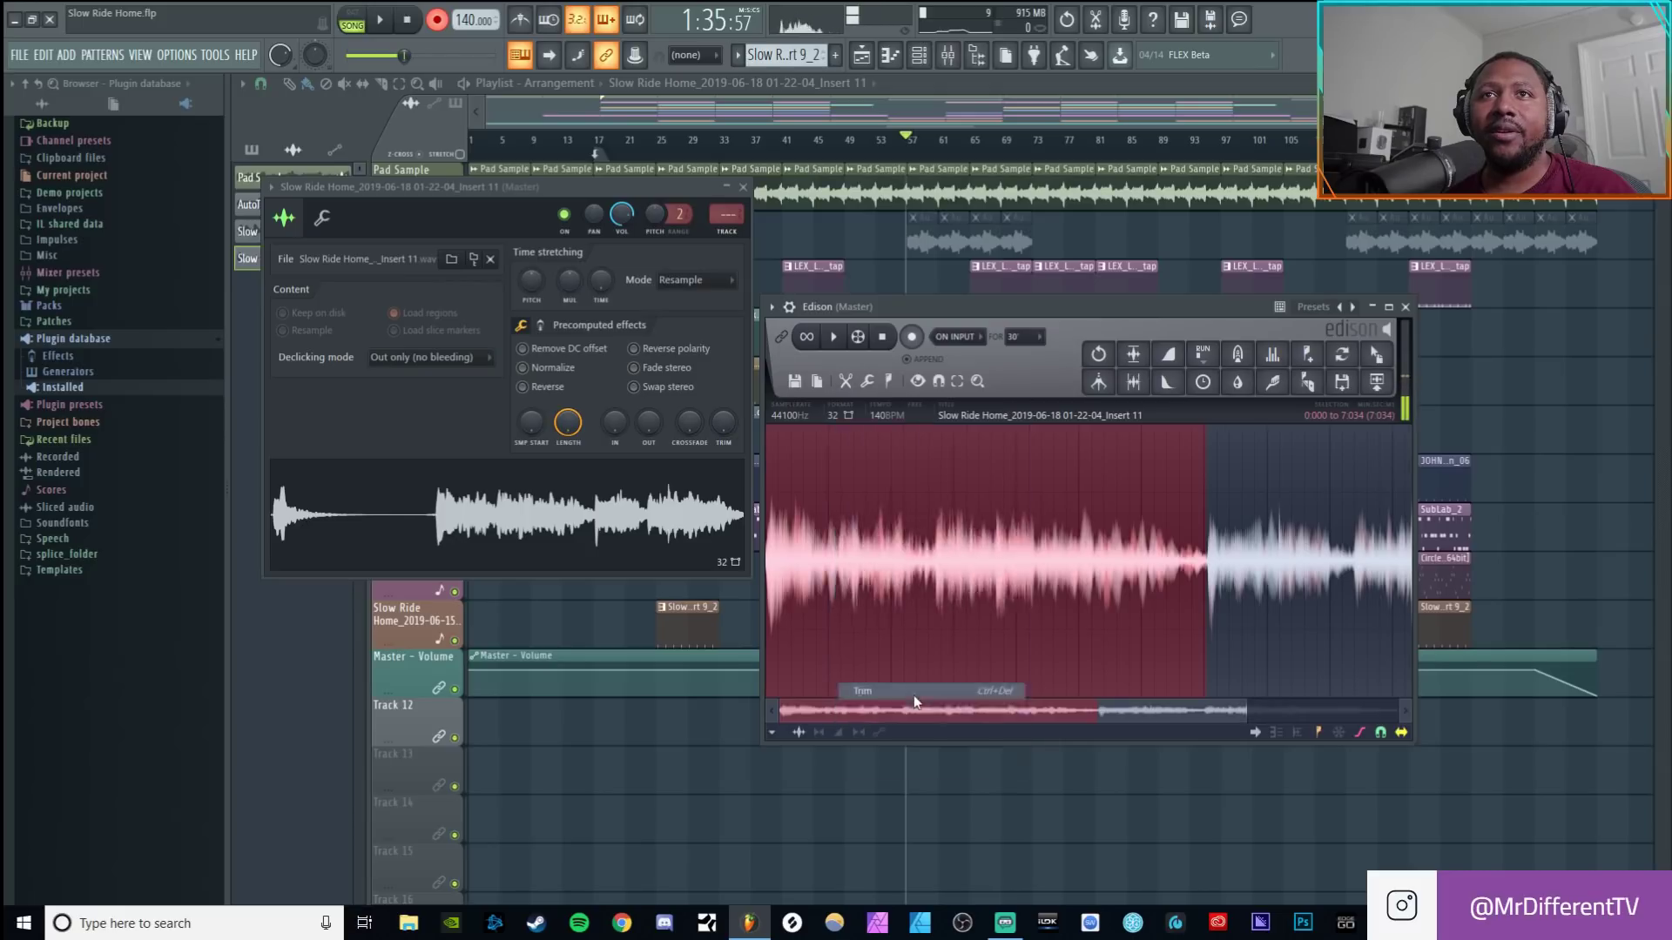
click(1133, 384)
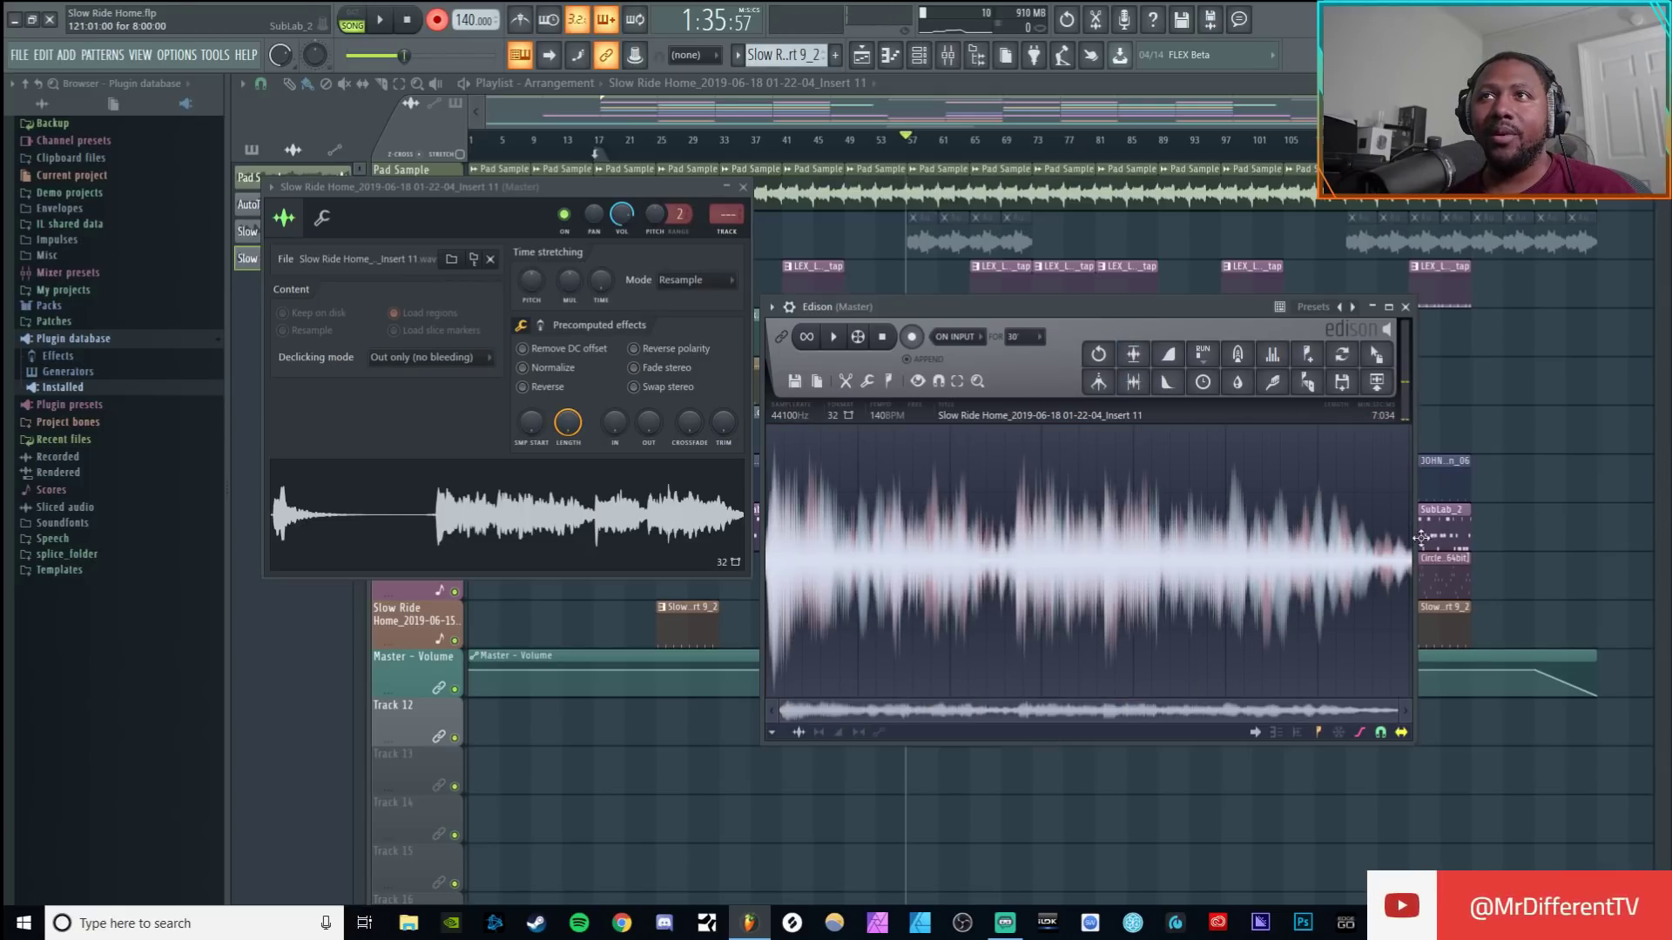
scroll(1407, 530, up, 4)
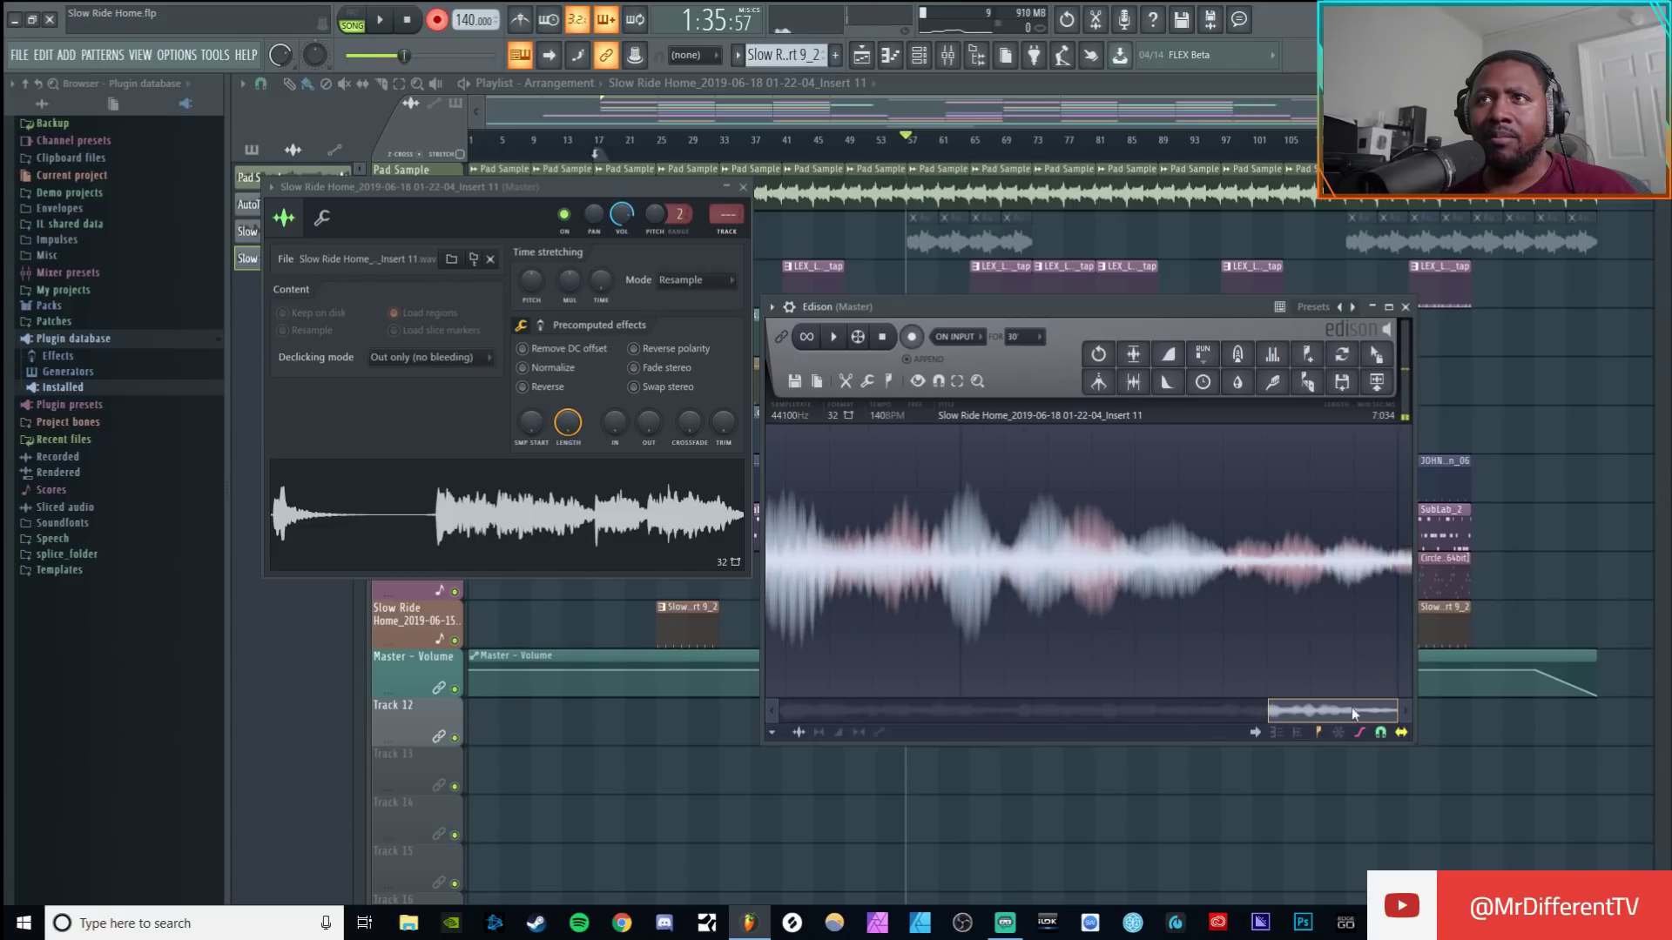
drag(1399, 573, 1418, 571)
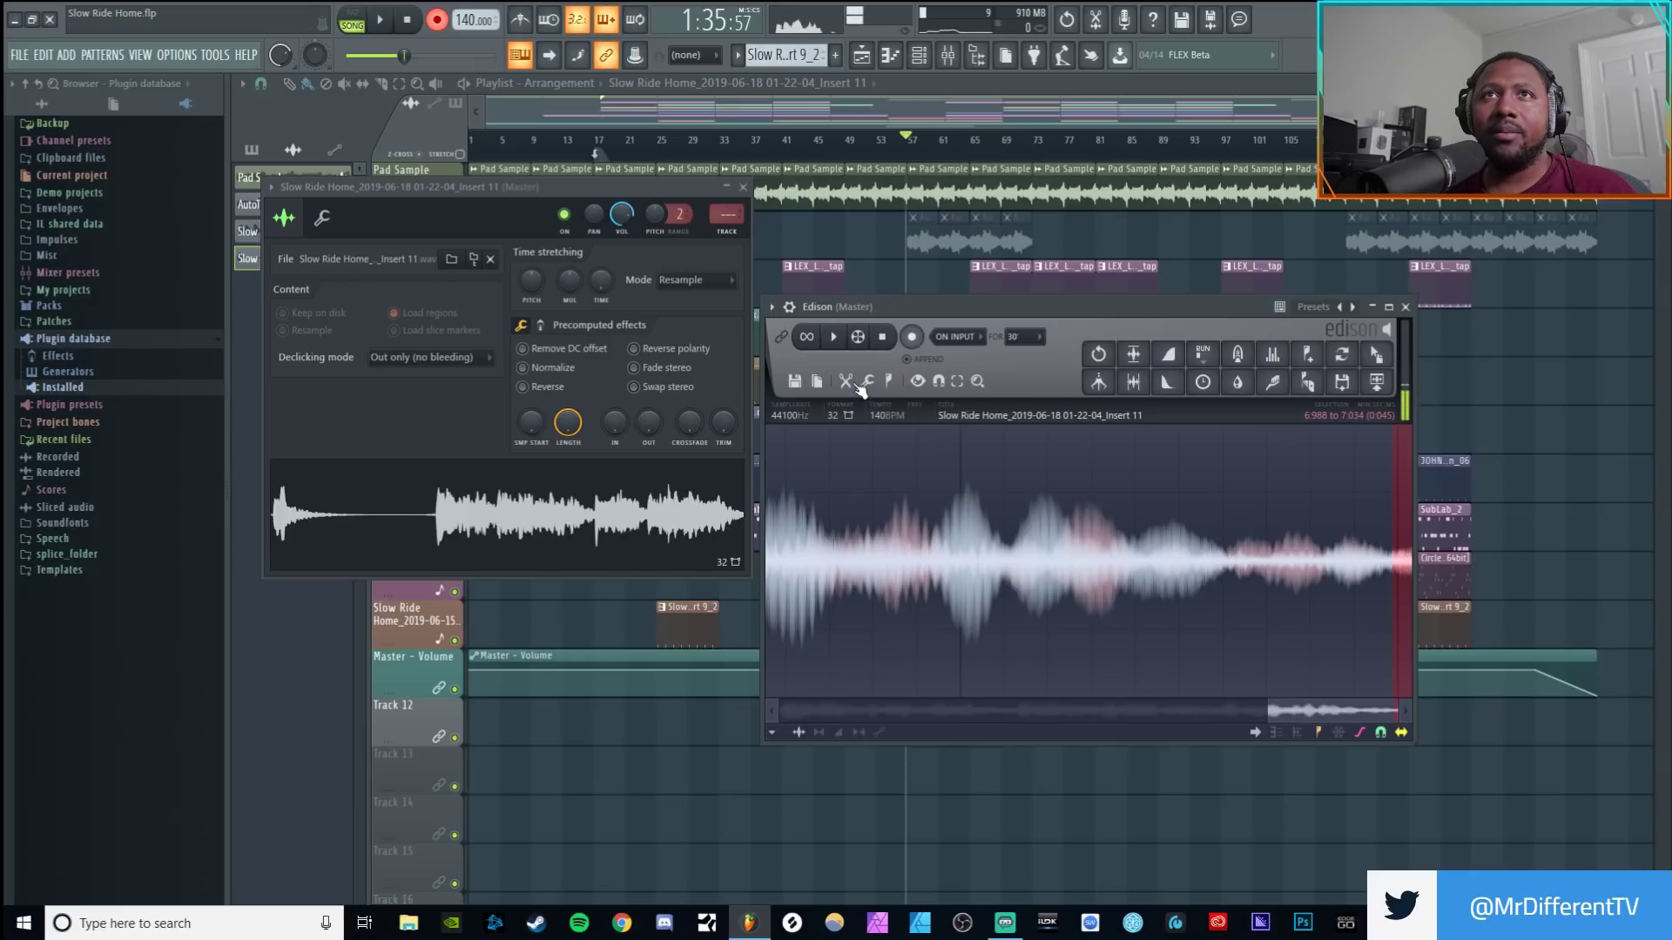
Confirm the sample's properties in Edison.
click(816, 383)
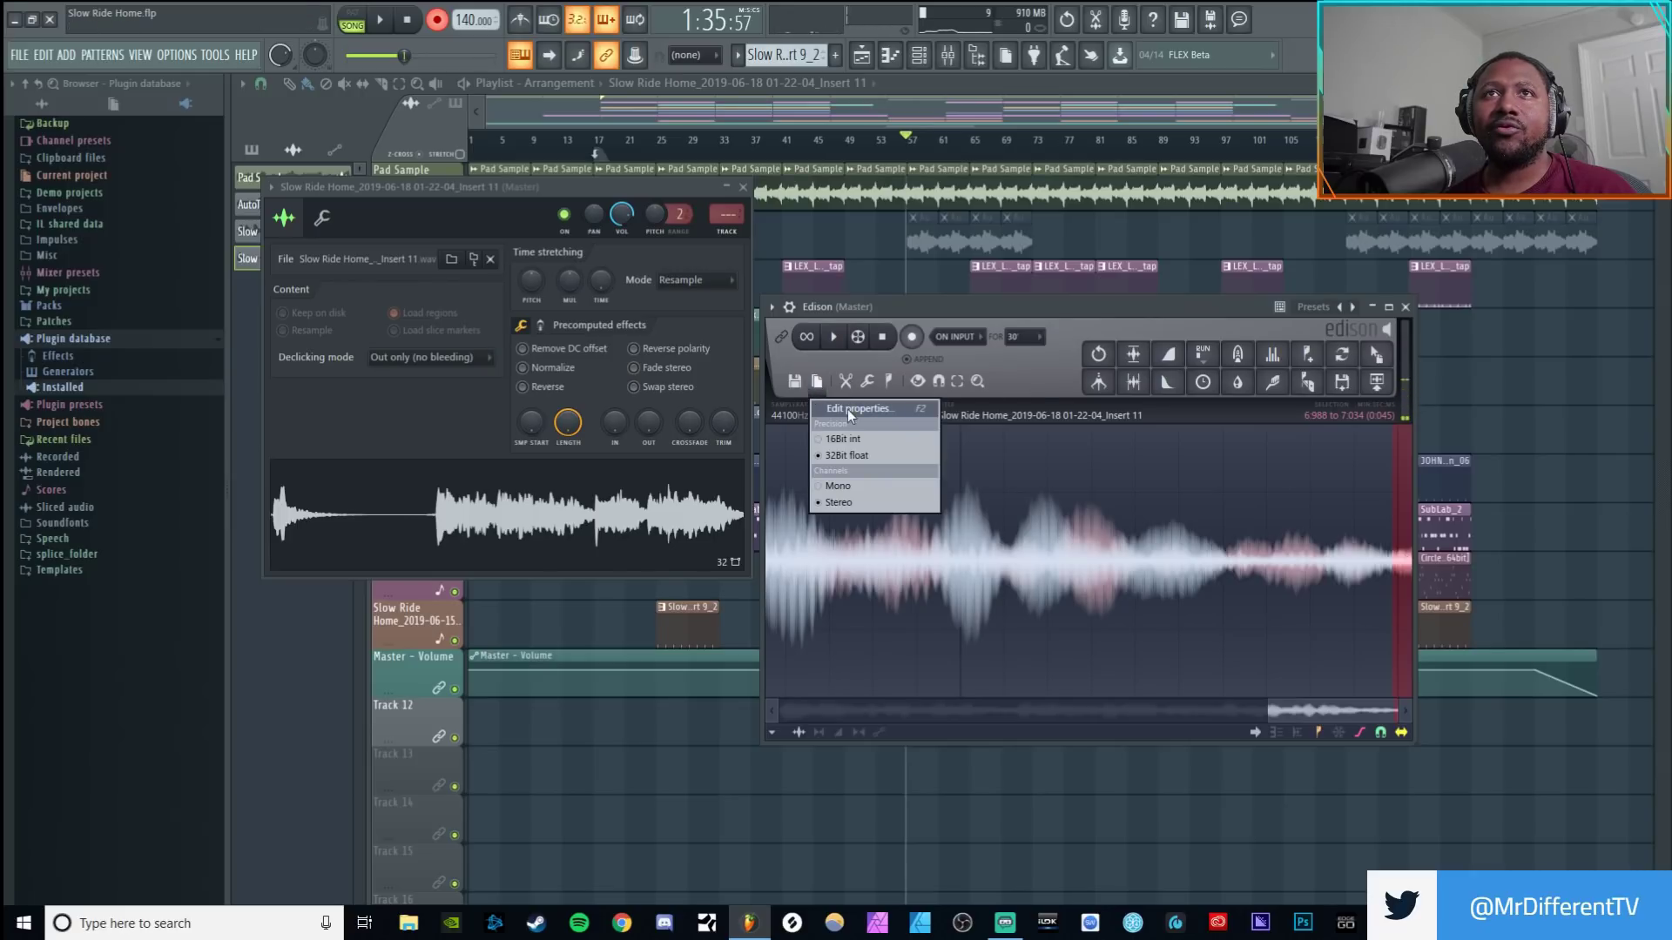
click(840, 409)
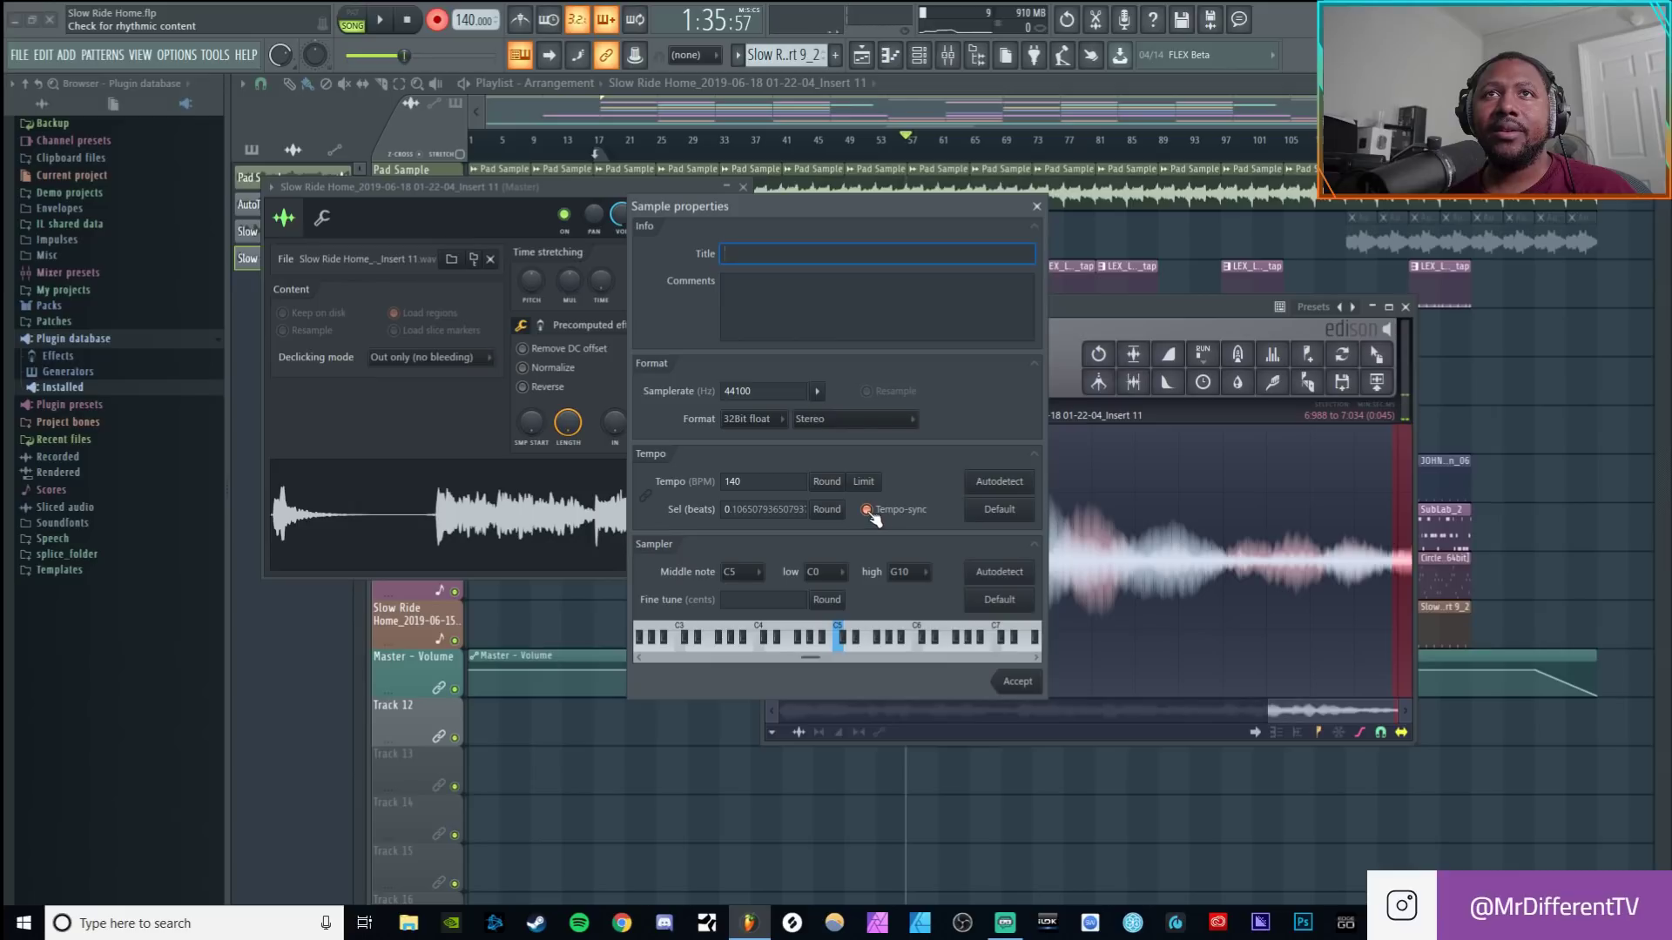
click(1019, 681)
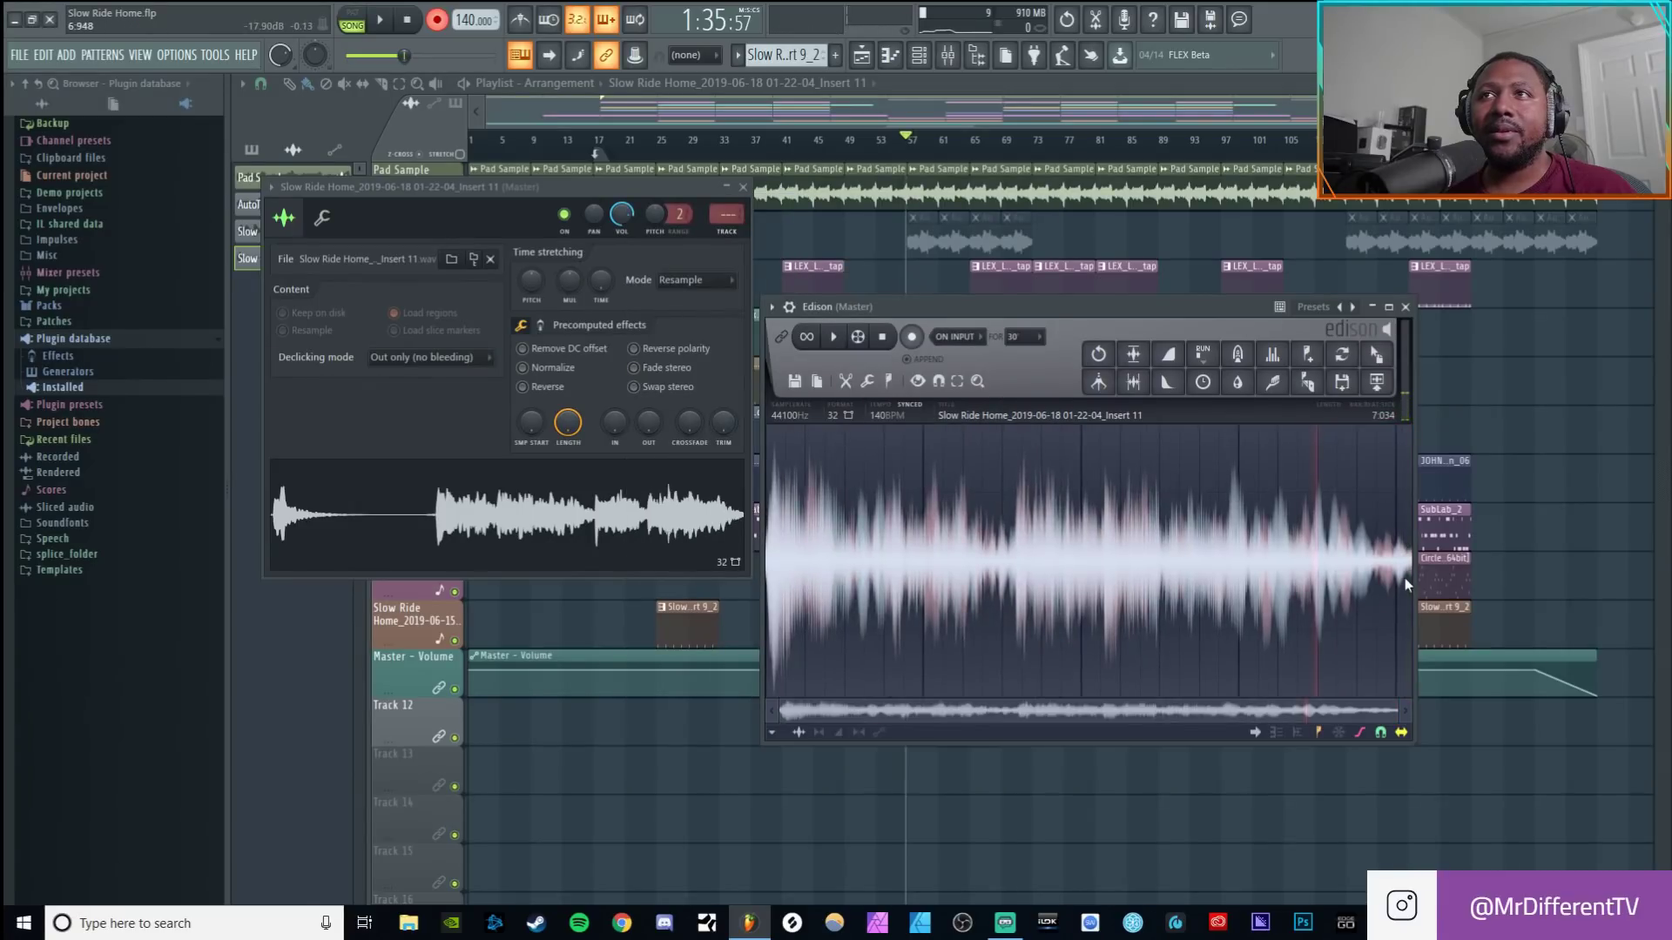
Cut the quiet tail from 6.857 onward and play back the trimmed sample.
scroll(1384, 594, up, 5)
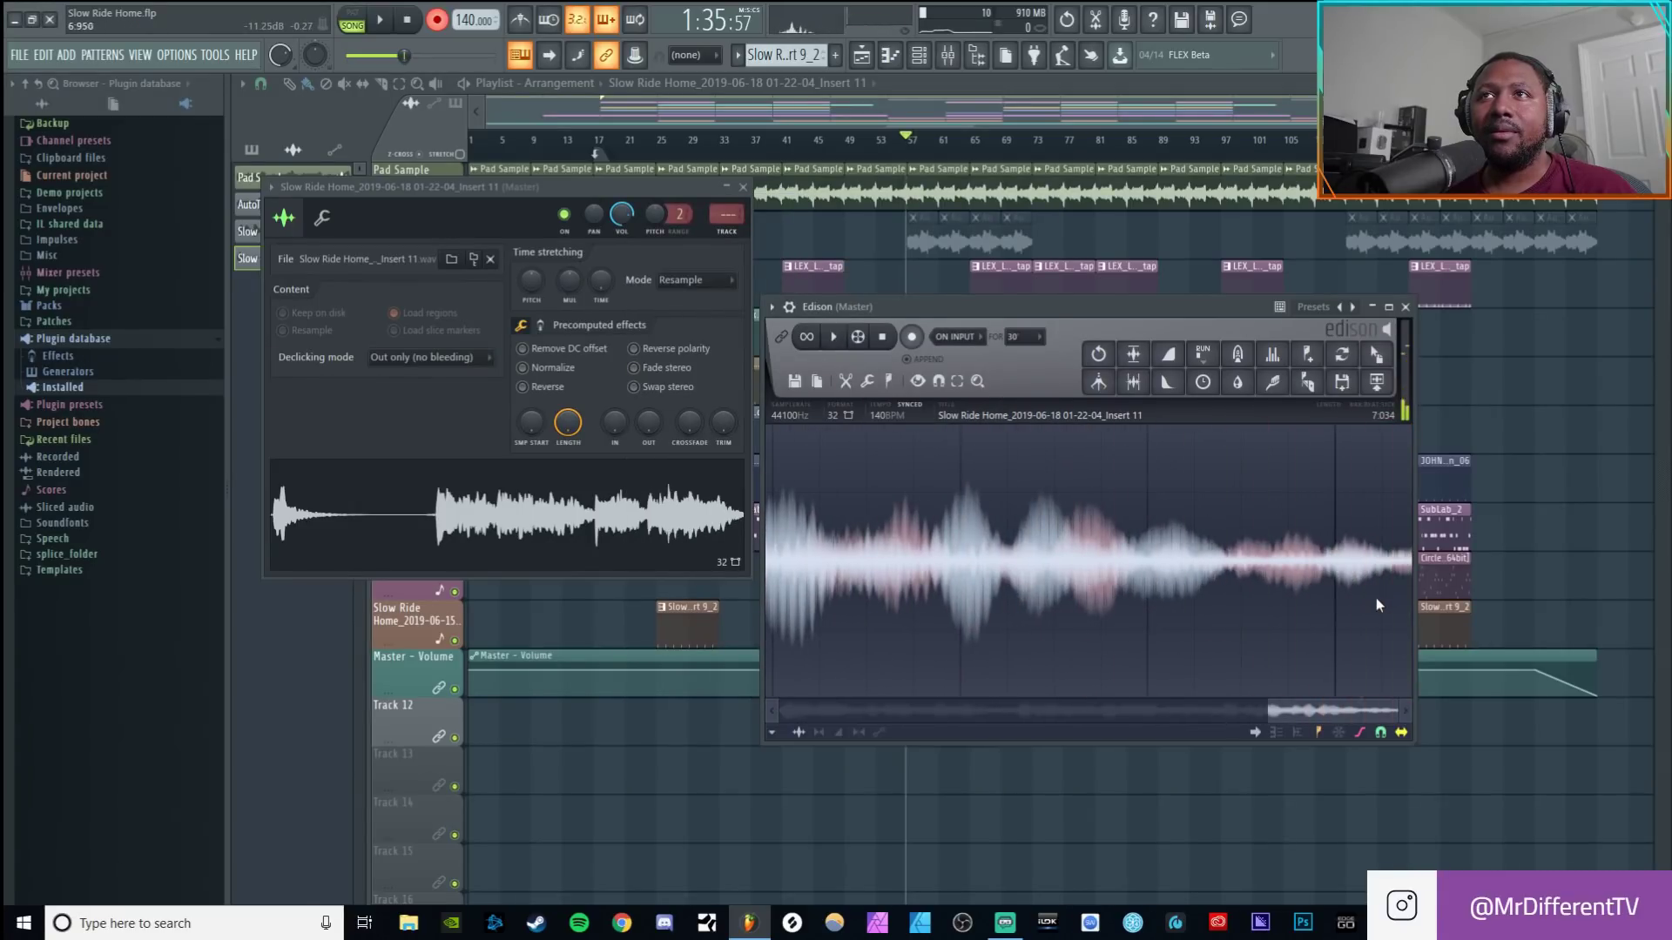
drag(1333, 710, 1398, 730)
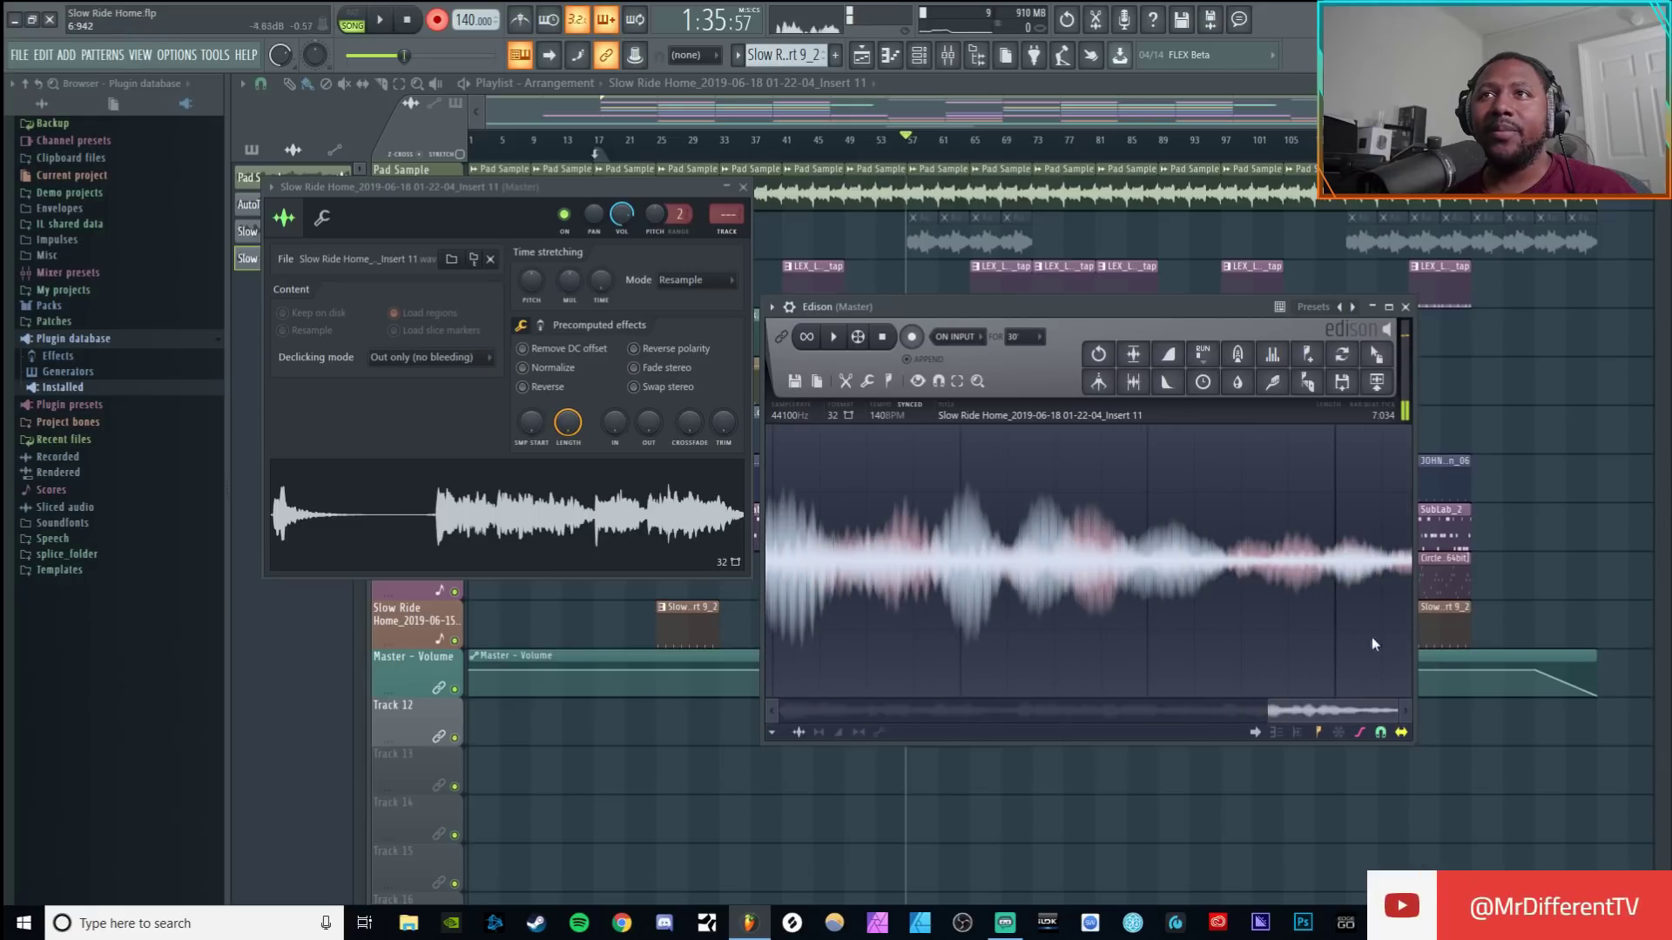
drag(1337, 612, 1419, 613)
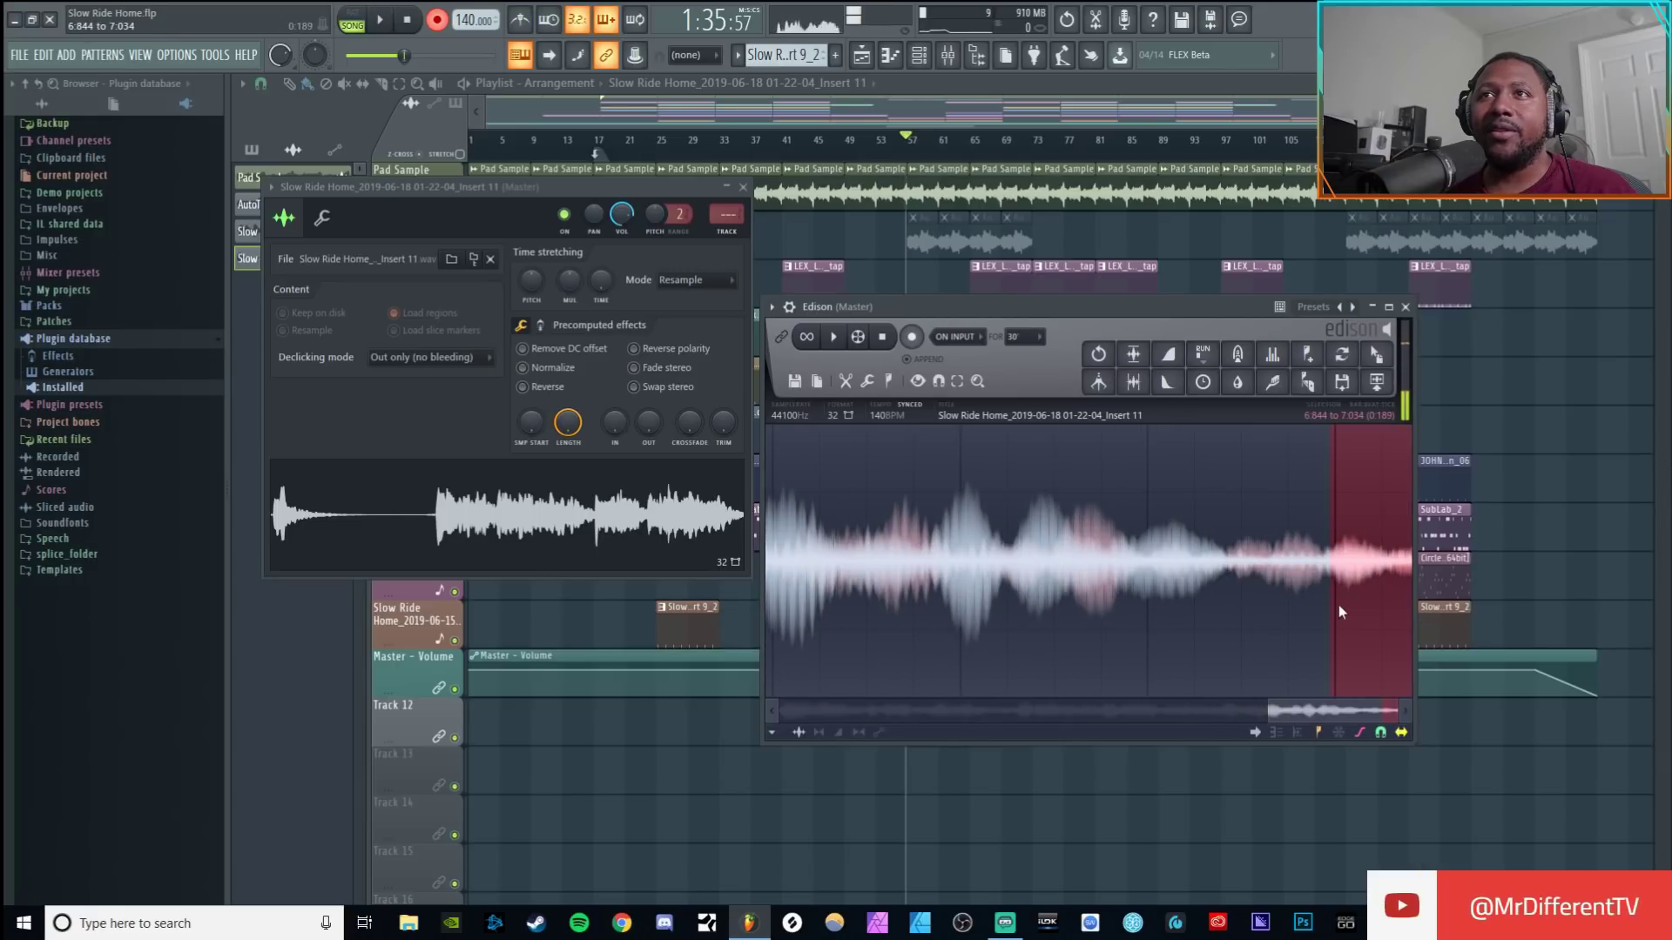
click(875, 385)
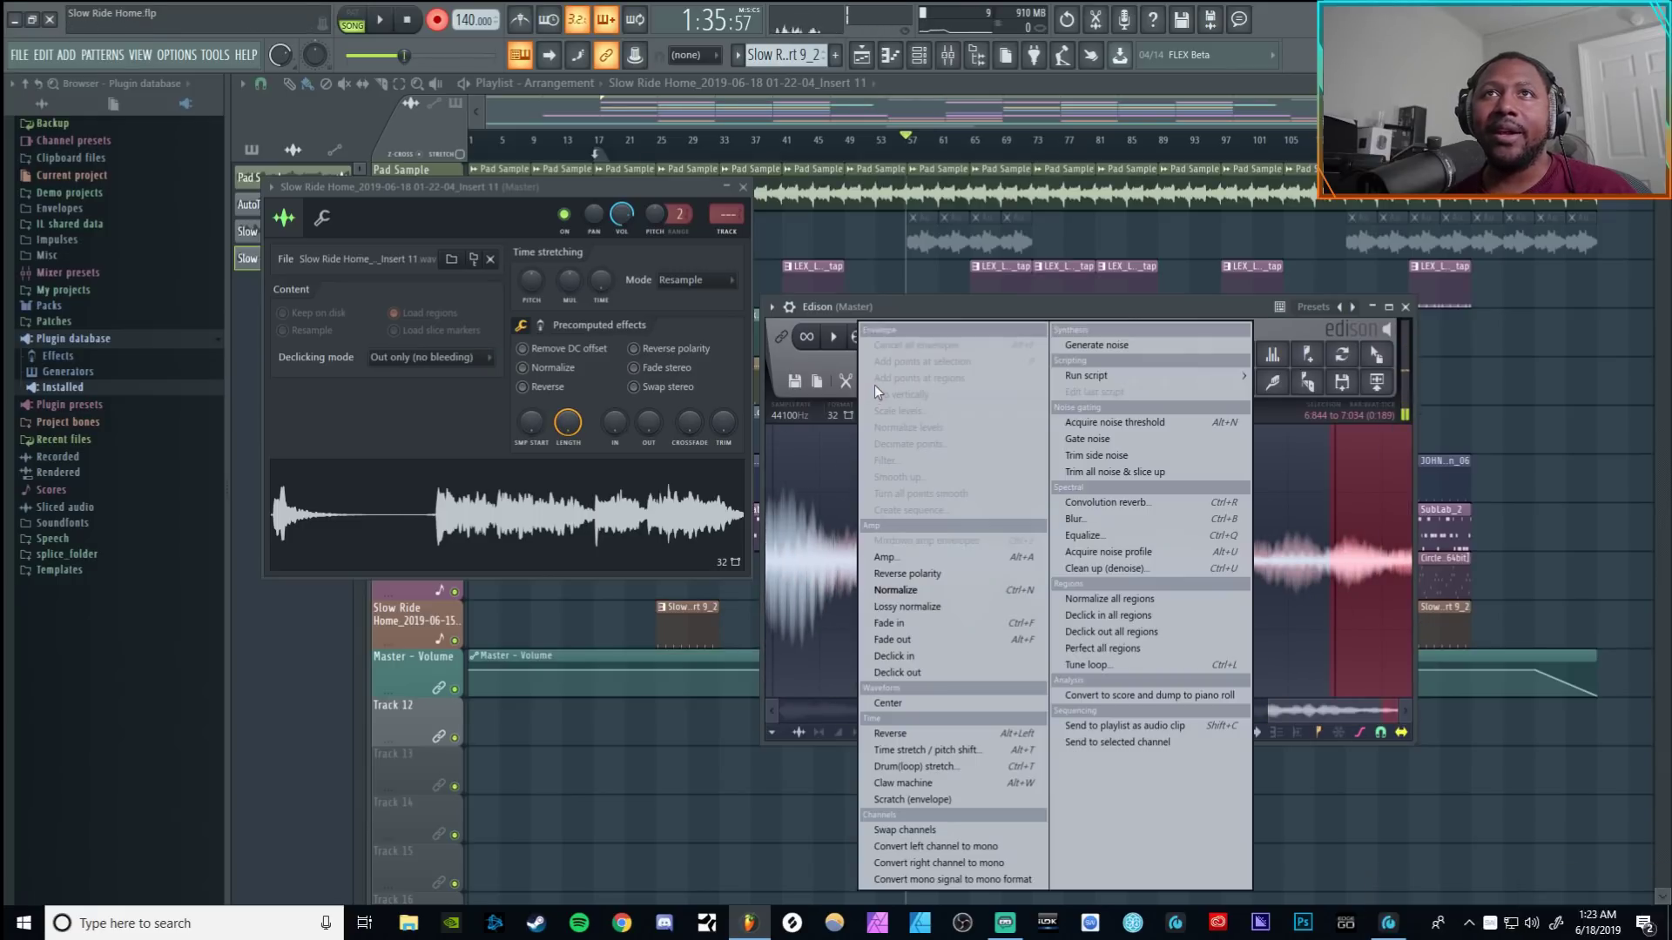
mouse_move(846, 372)
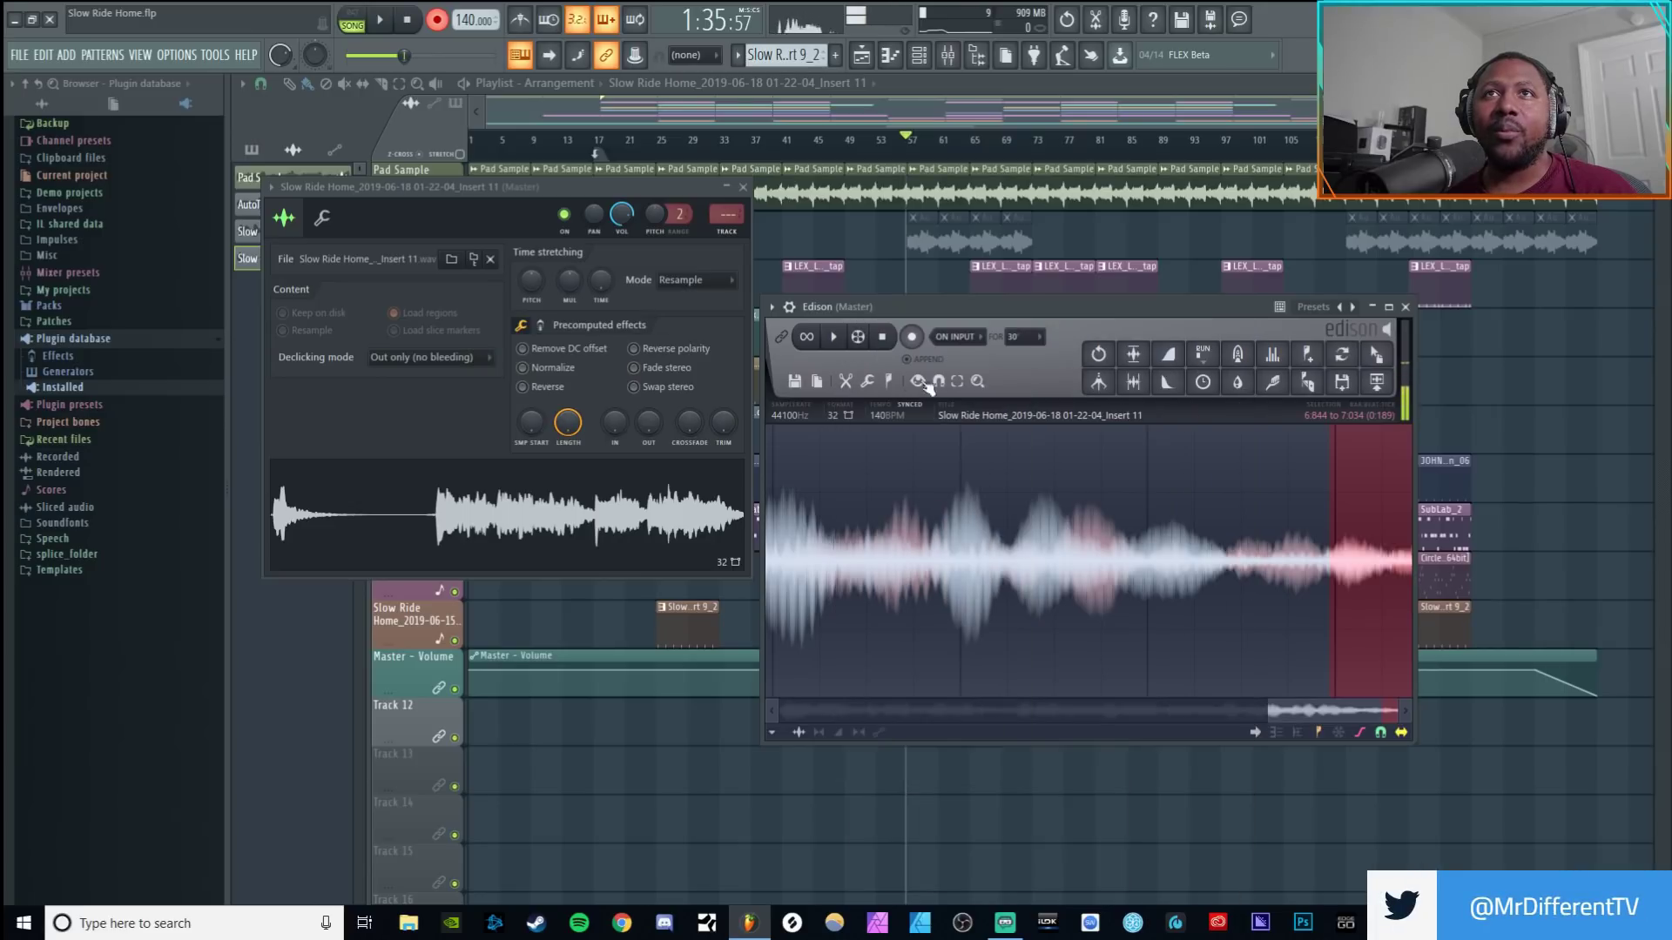
mouse_move(939, 383)
click(1001, 458)
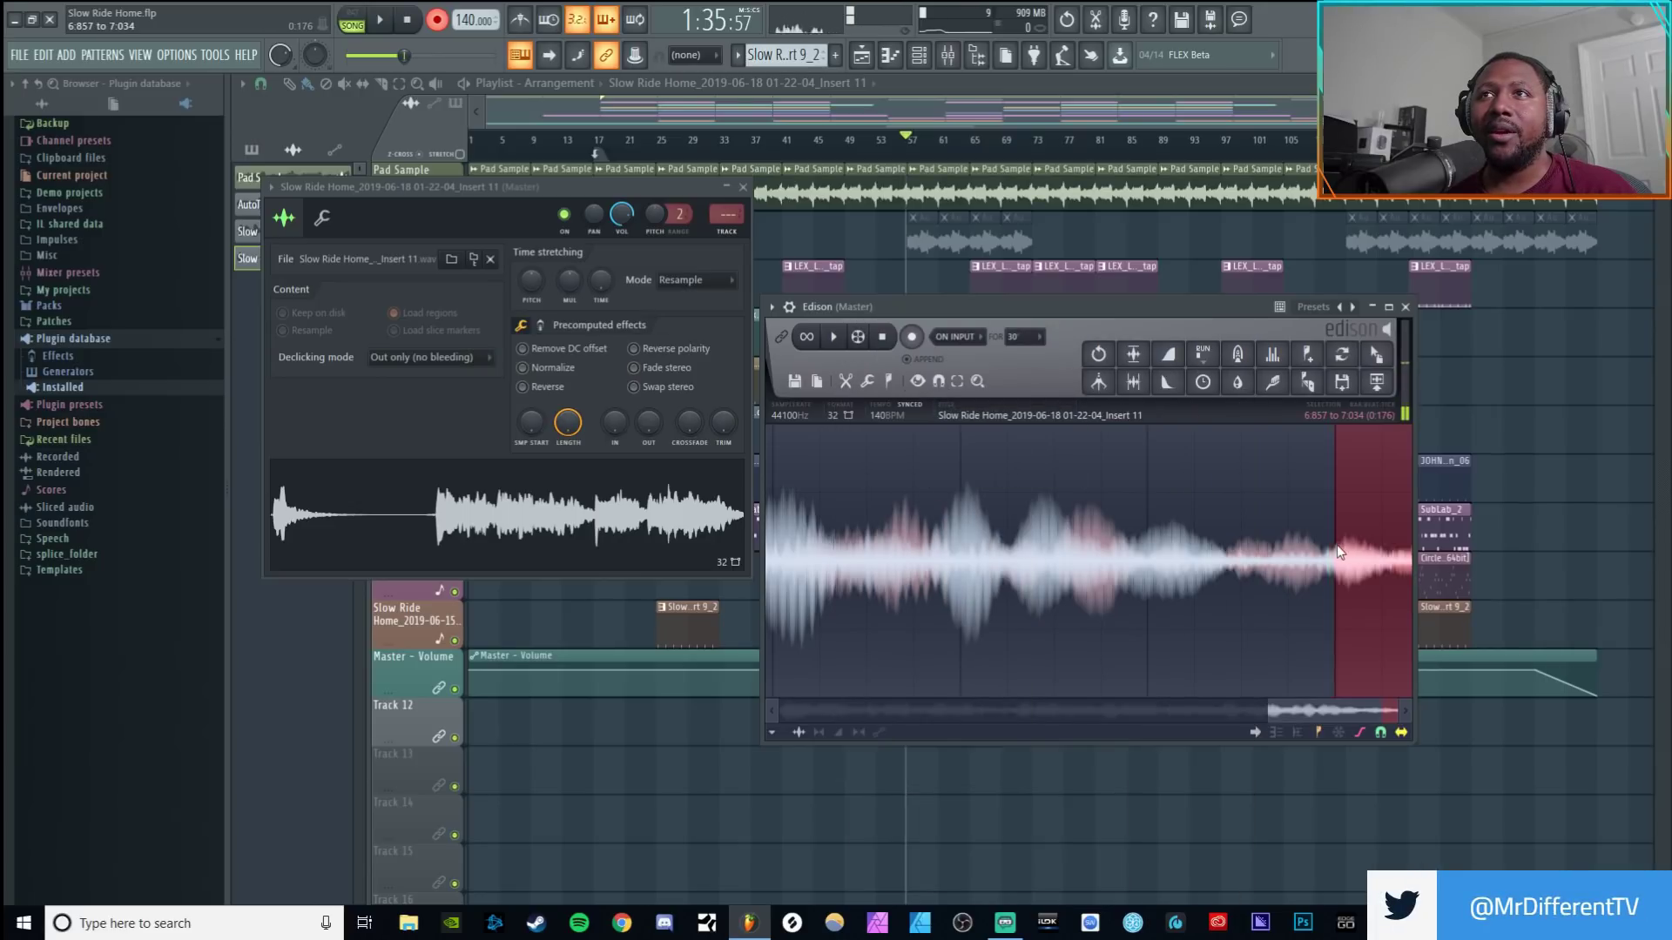
mouse_move(888, 384)
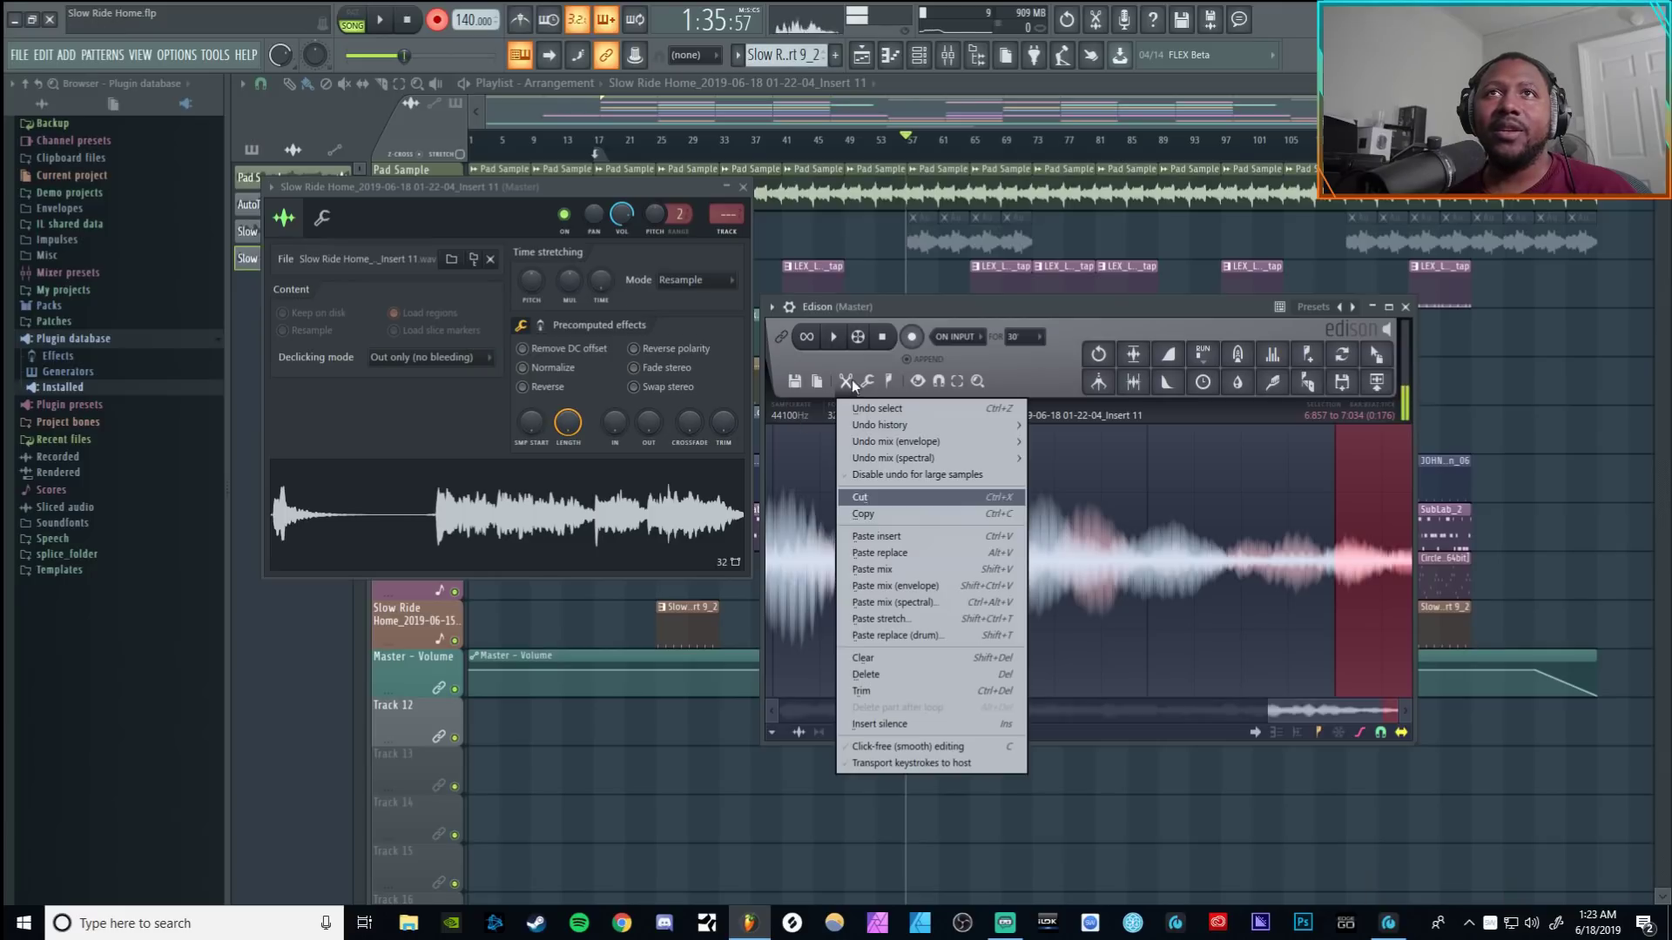
click(890, 494)
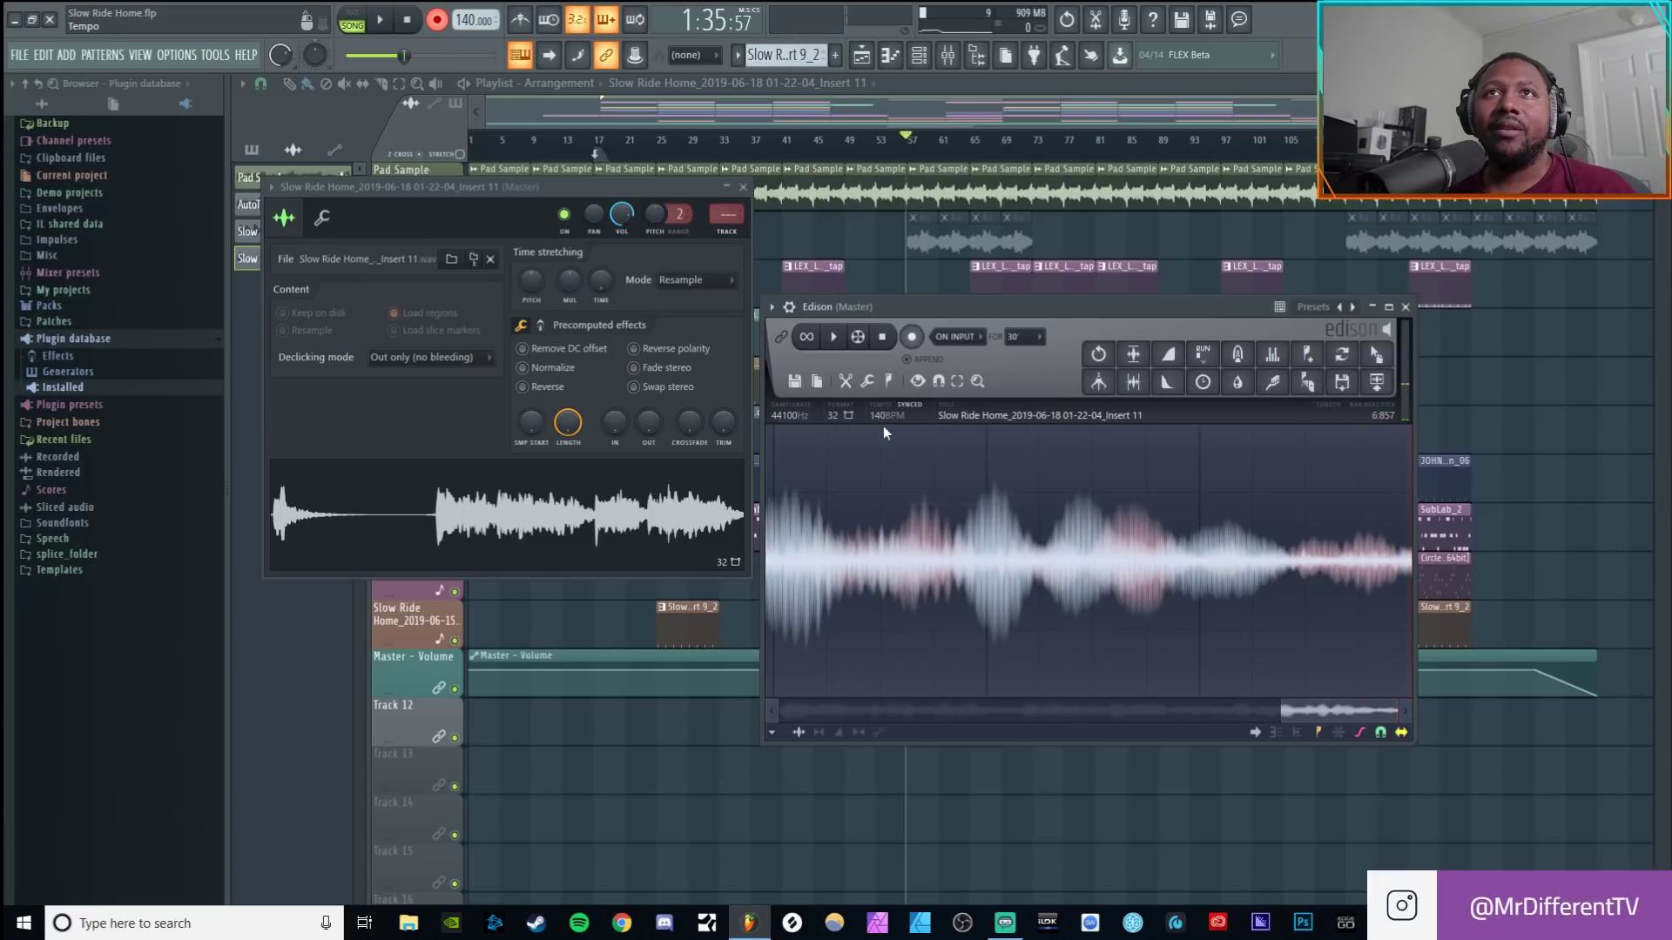
scroll(906, 477, down, 5)
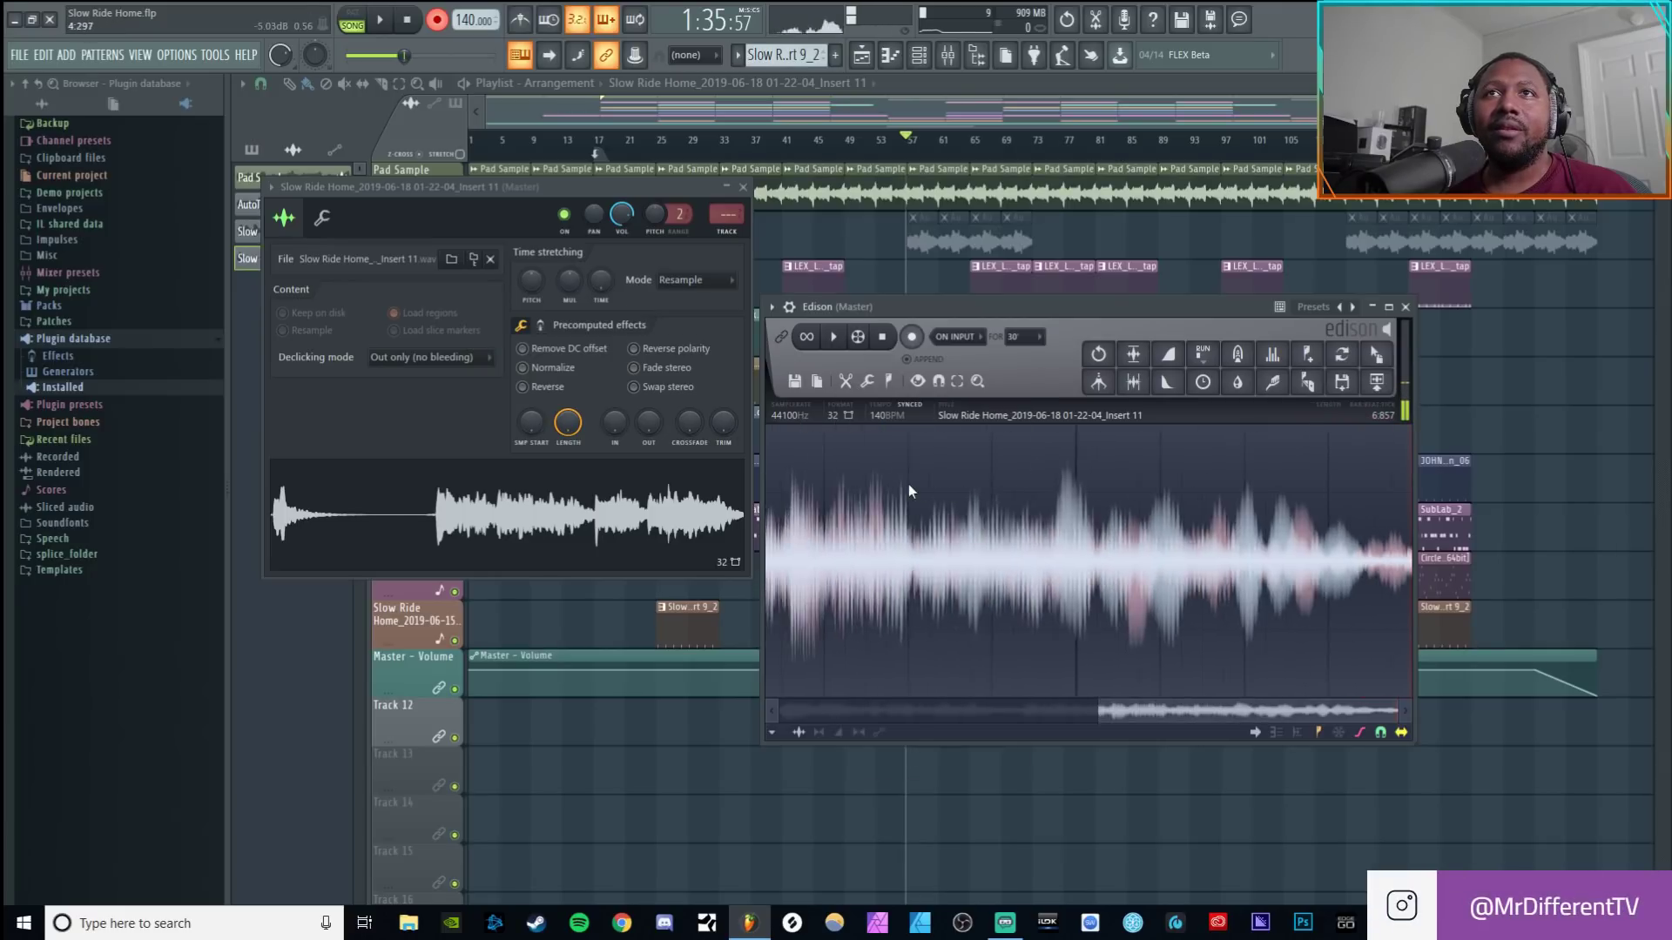
click(833, 339)
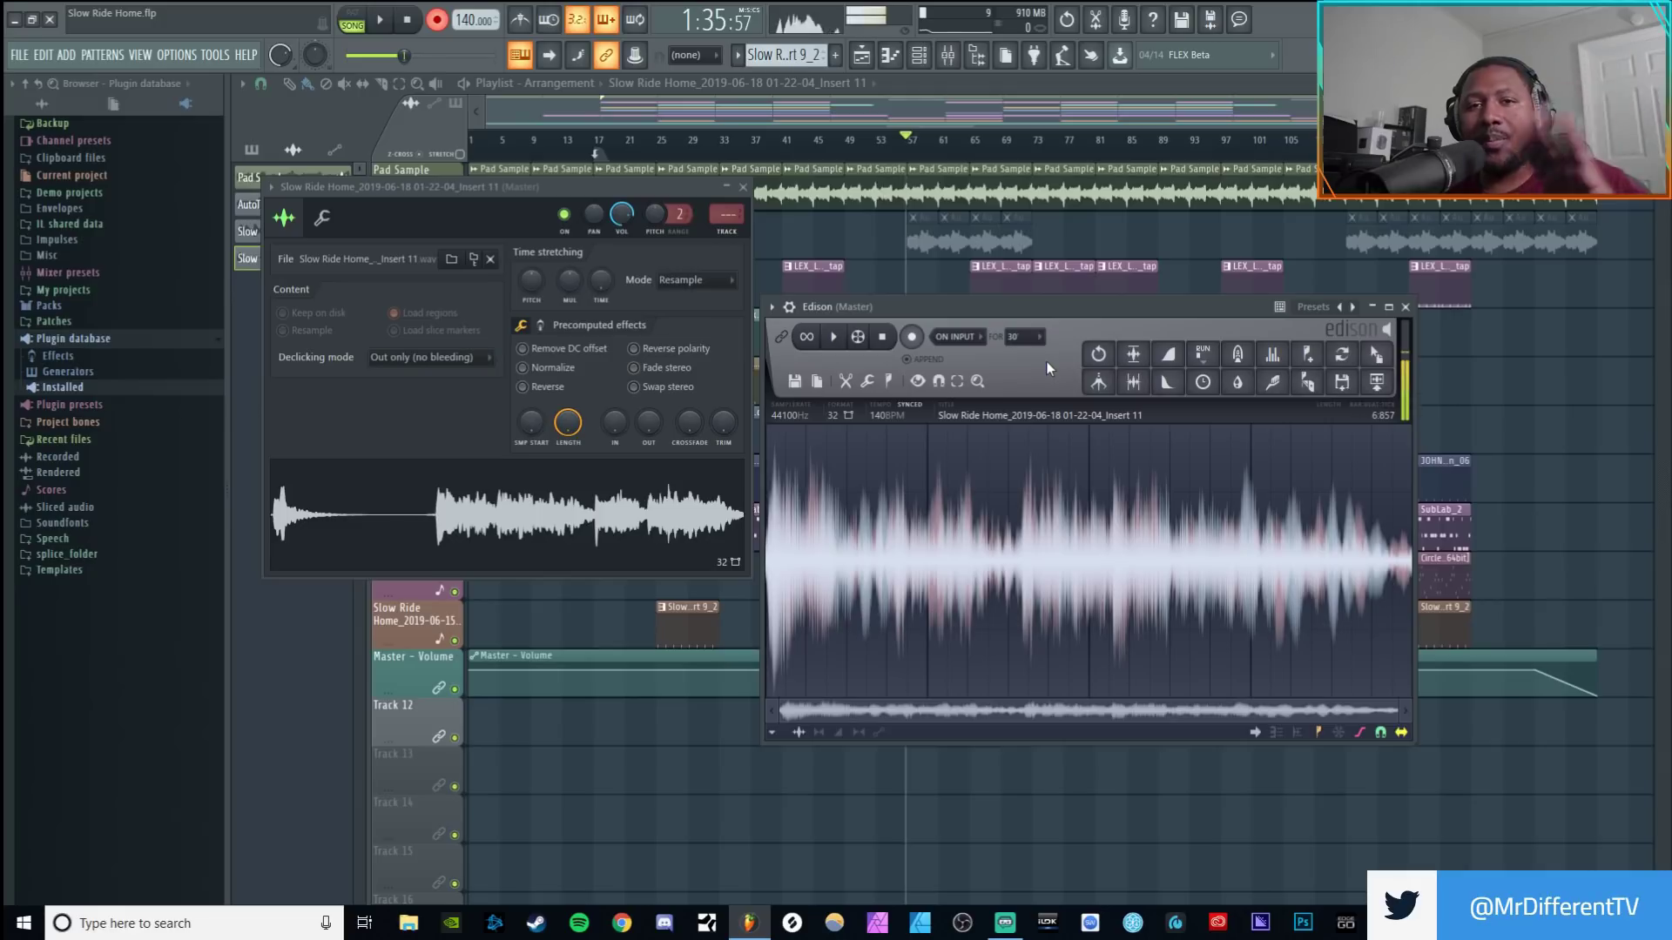
Preview and apply Blur with about 46% mix and 2143 ms amount to the take.
click(1238, 384)
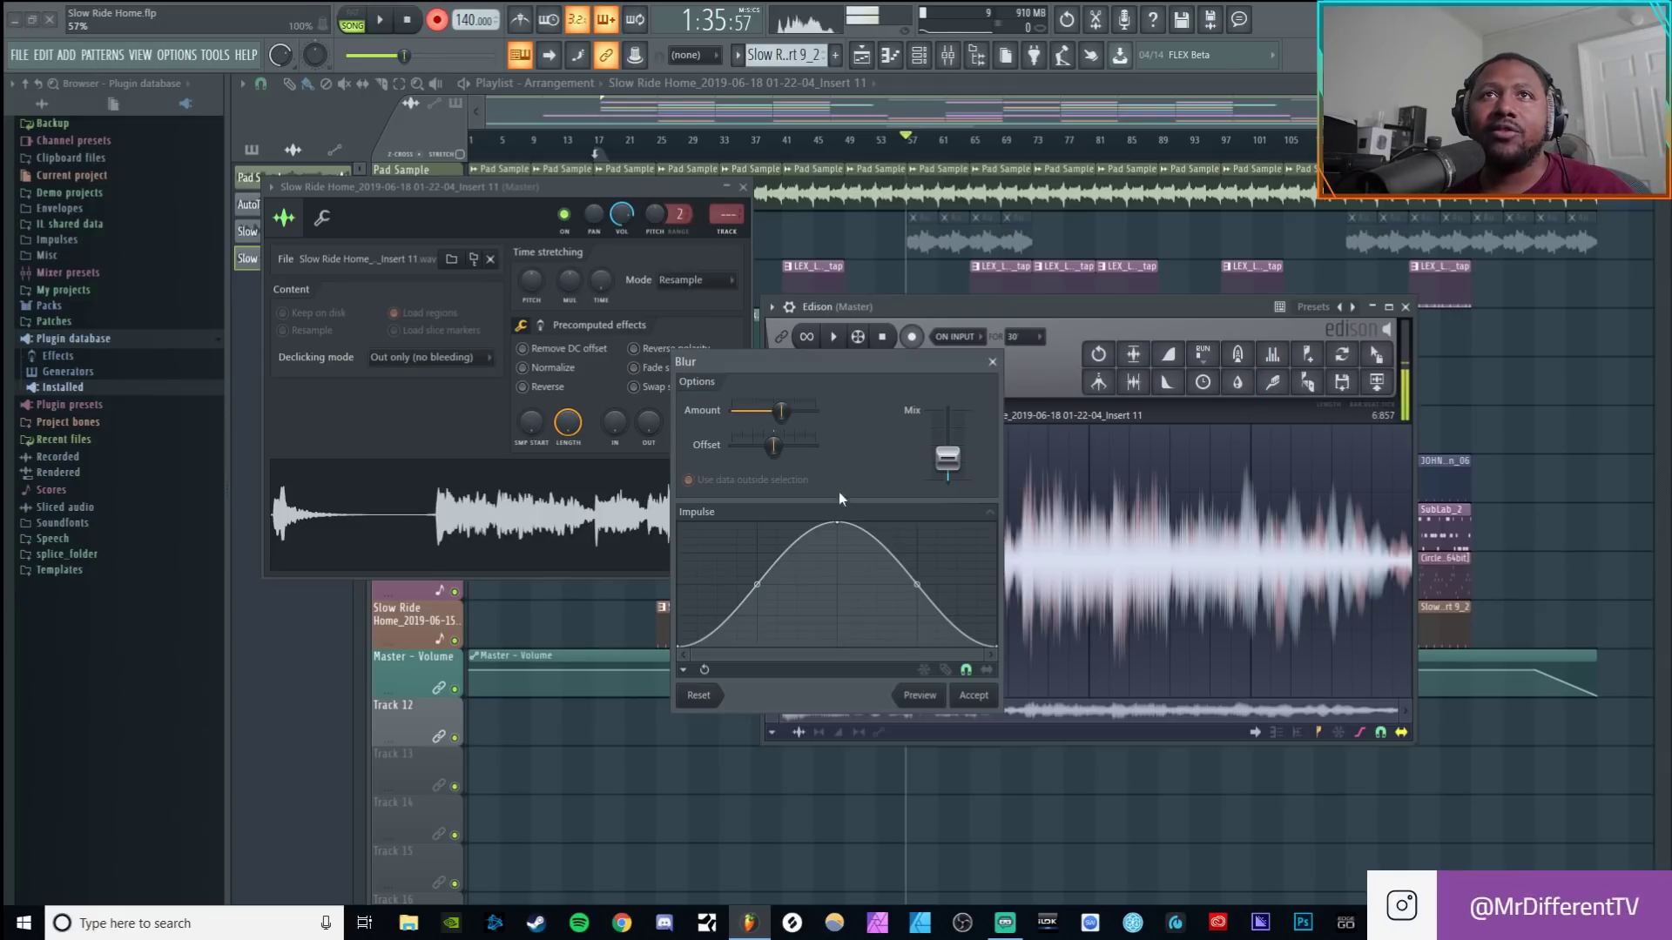
drag(958, 462, 958, 458)
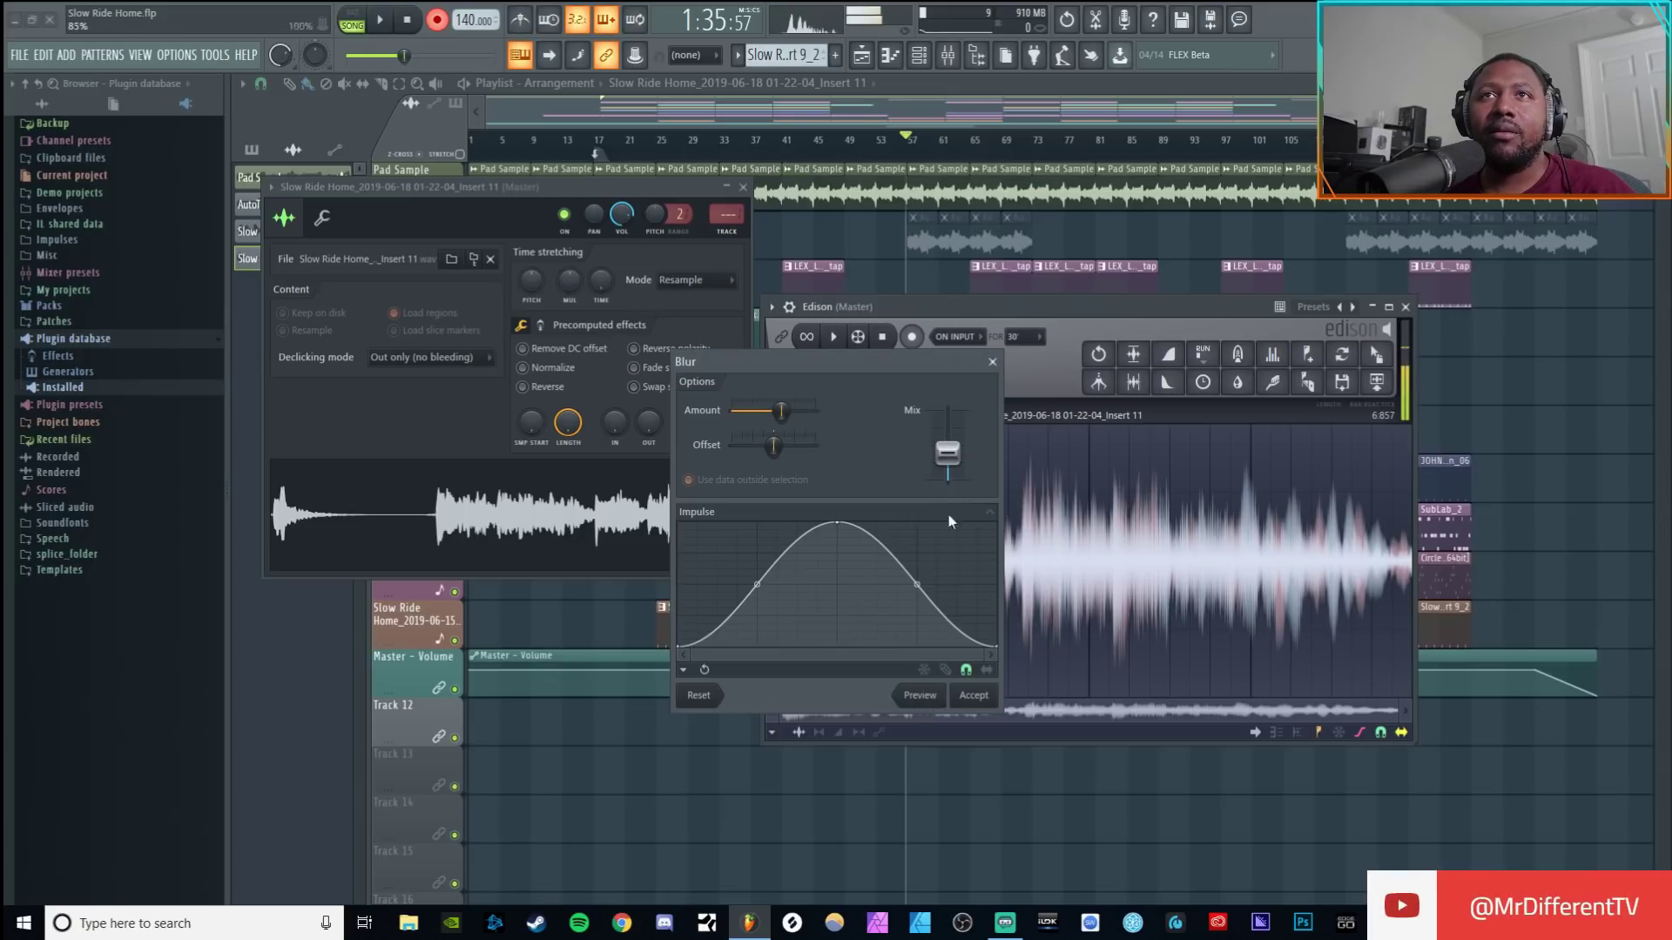
drag(949, 493, 949, 487)
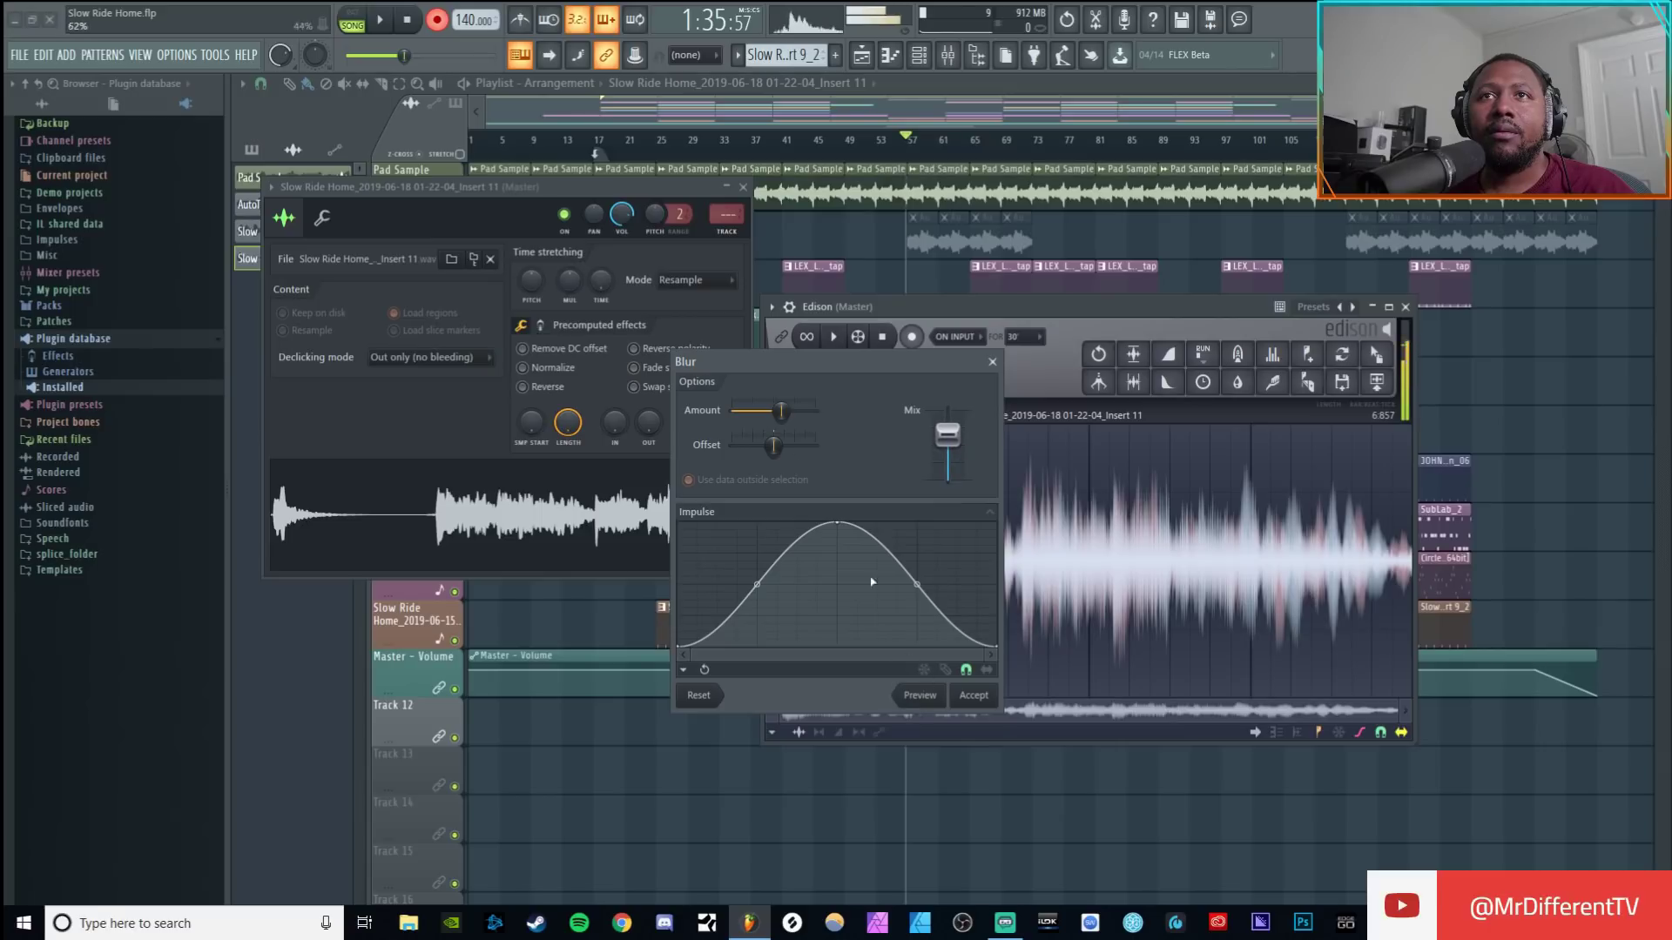
drag(781, 411, 790, 411)
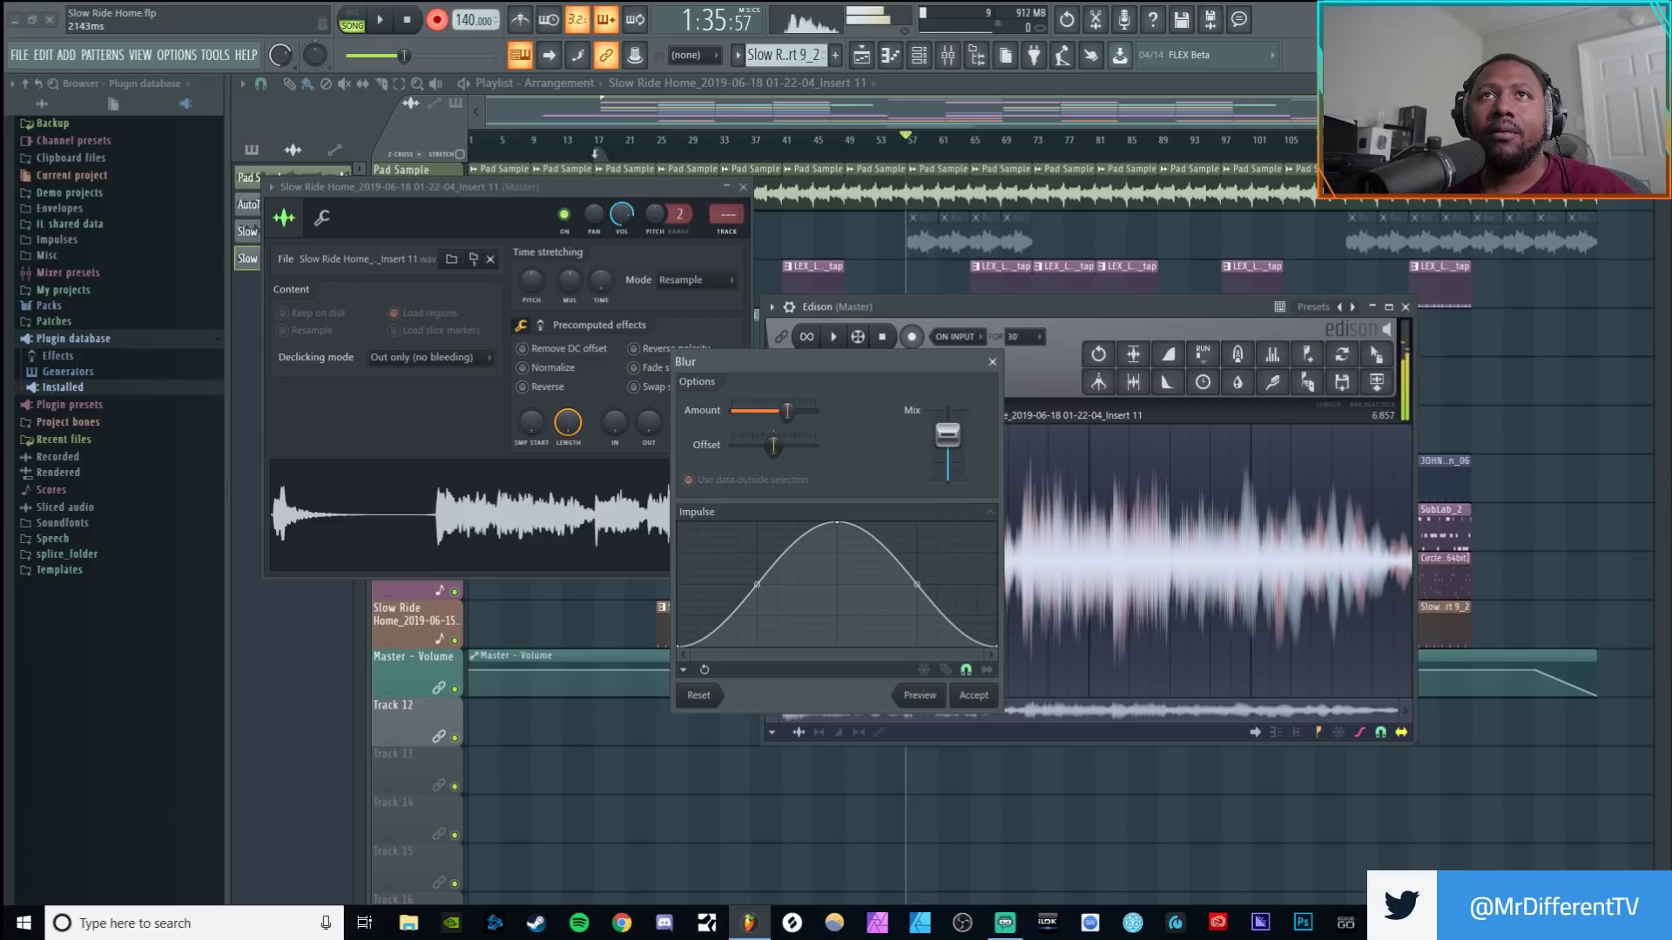
click(925, 699)
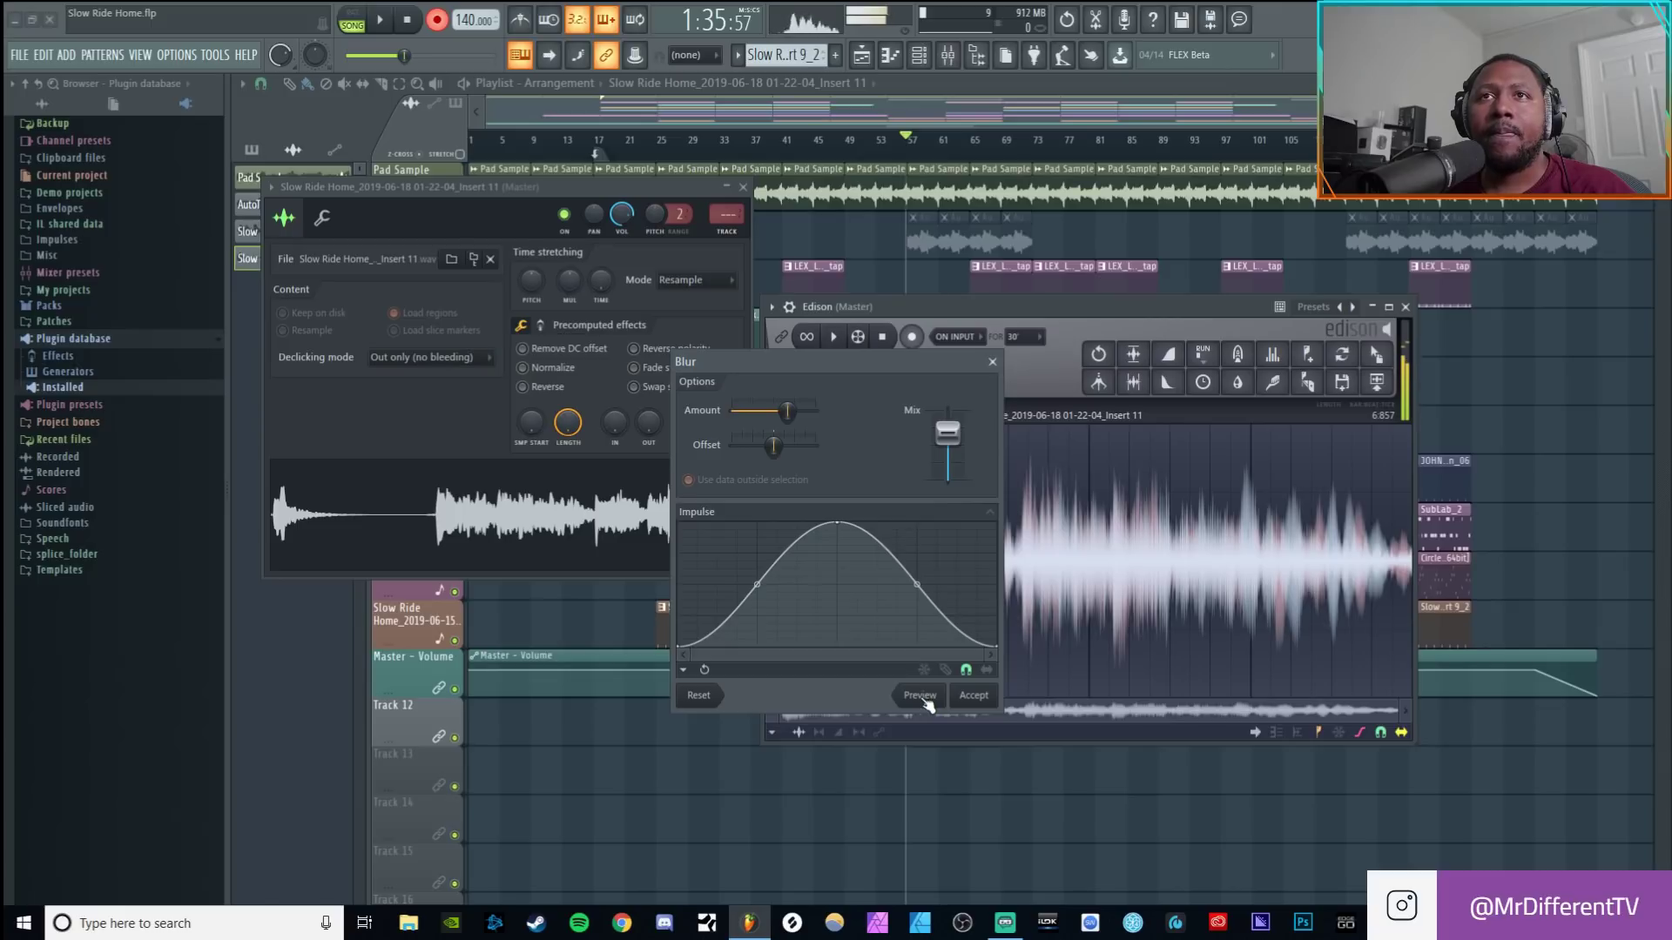
click(974, 695)
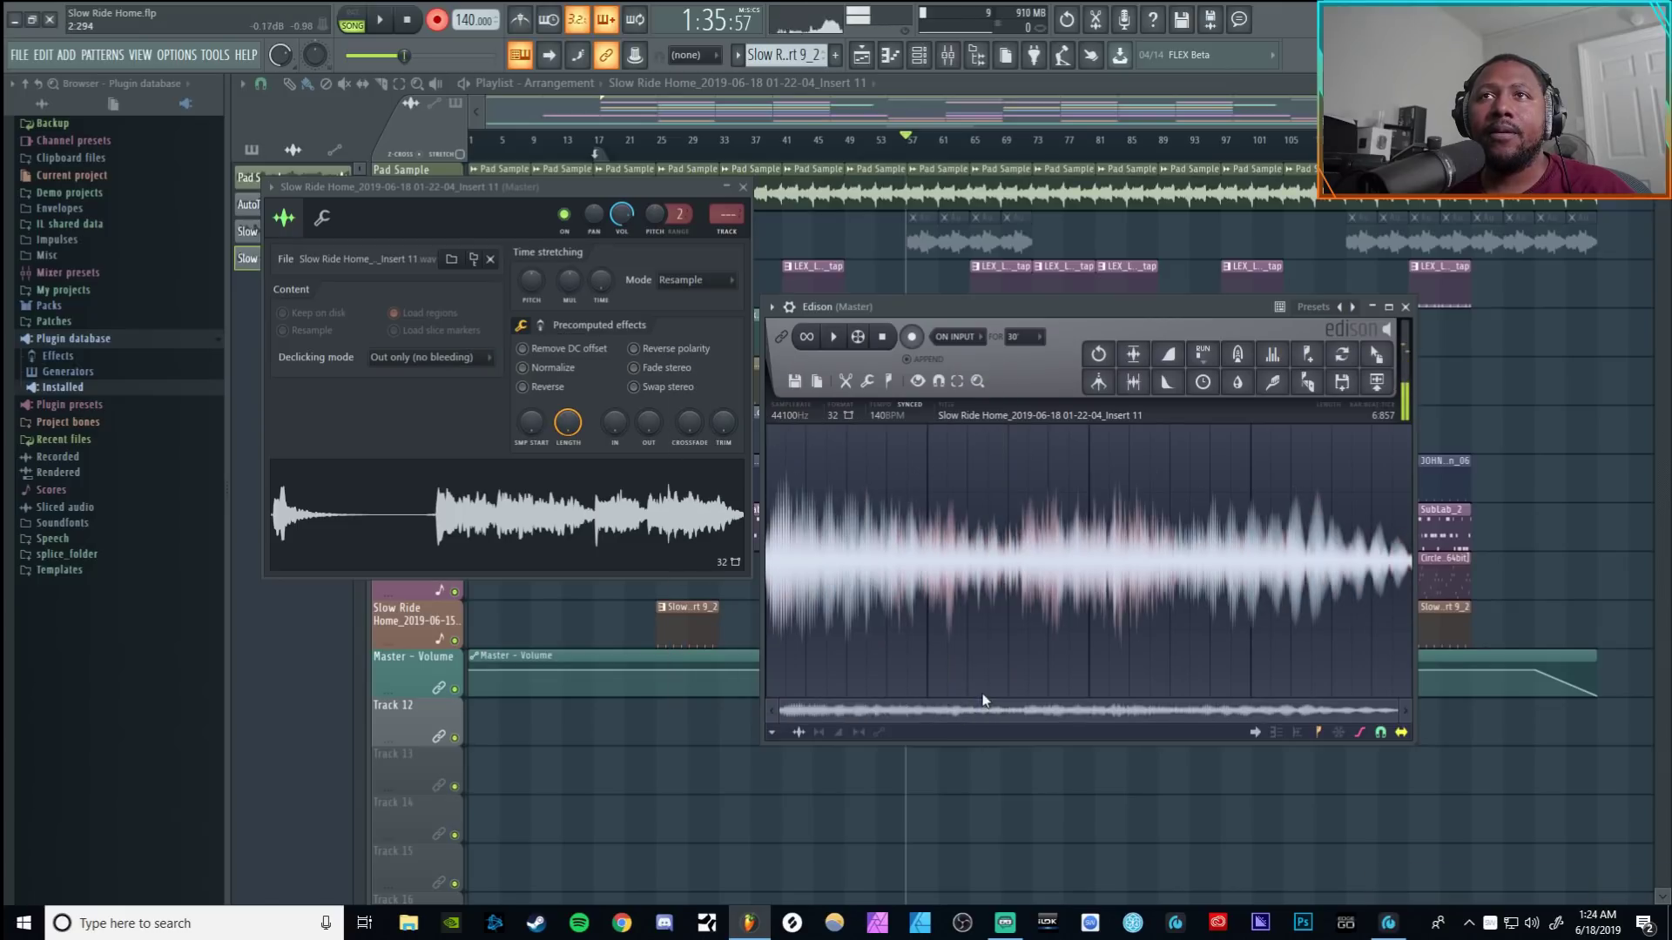
Place the blurred vocal on Track 13 at bar 57 and delete the stray Track 12 clip.
click(836, 338)
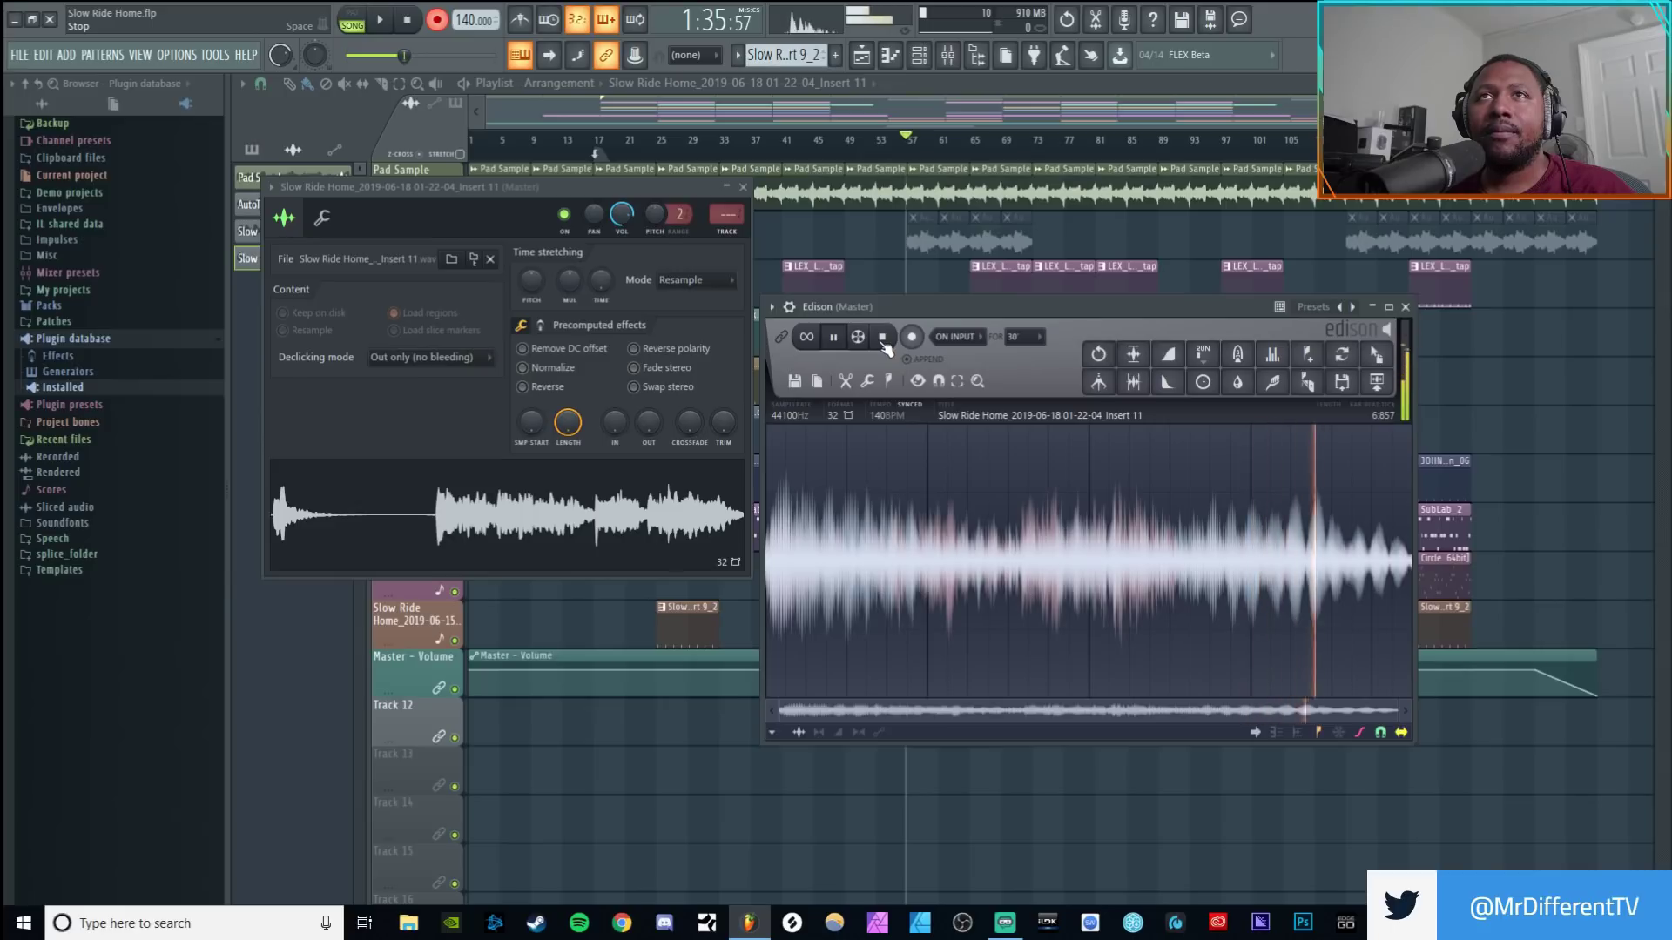
drag(1033, 310, 497, 348)
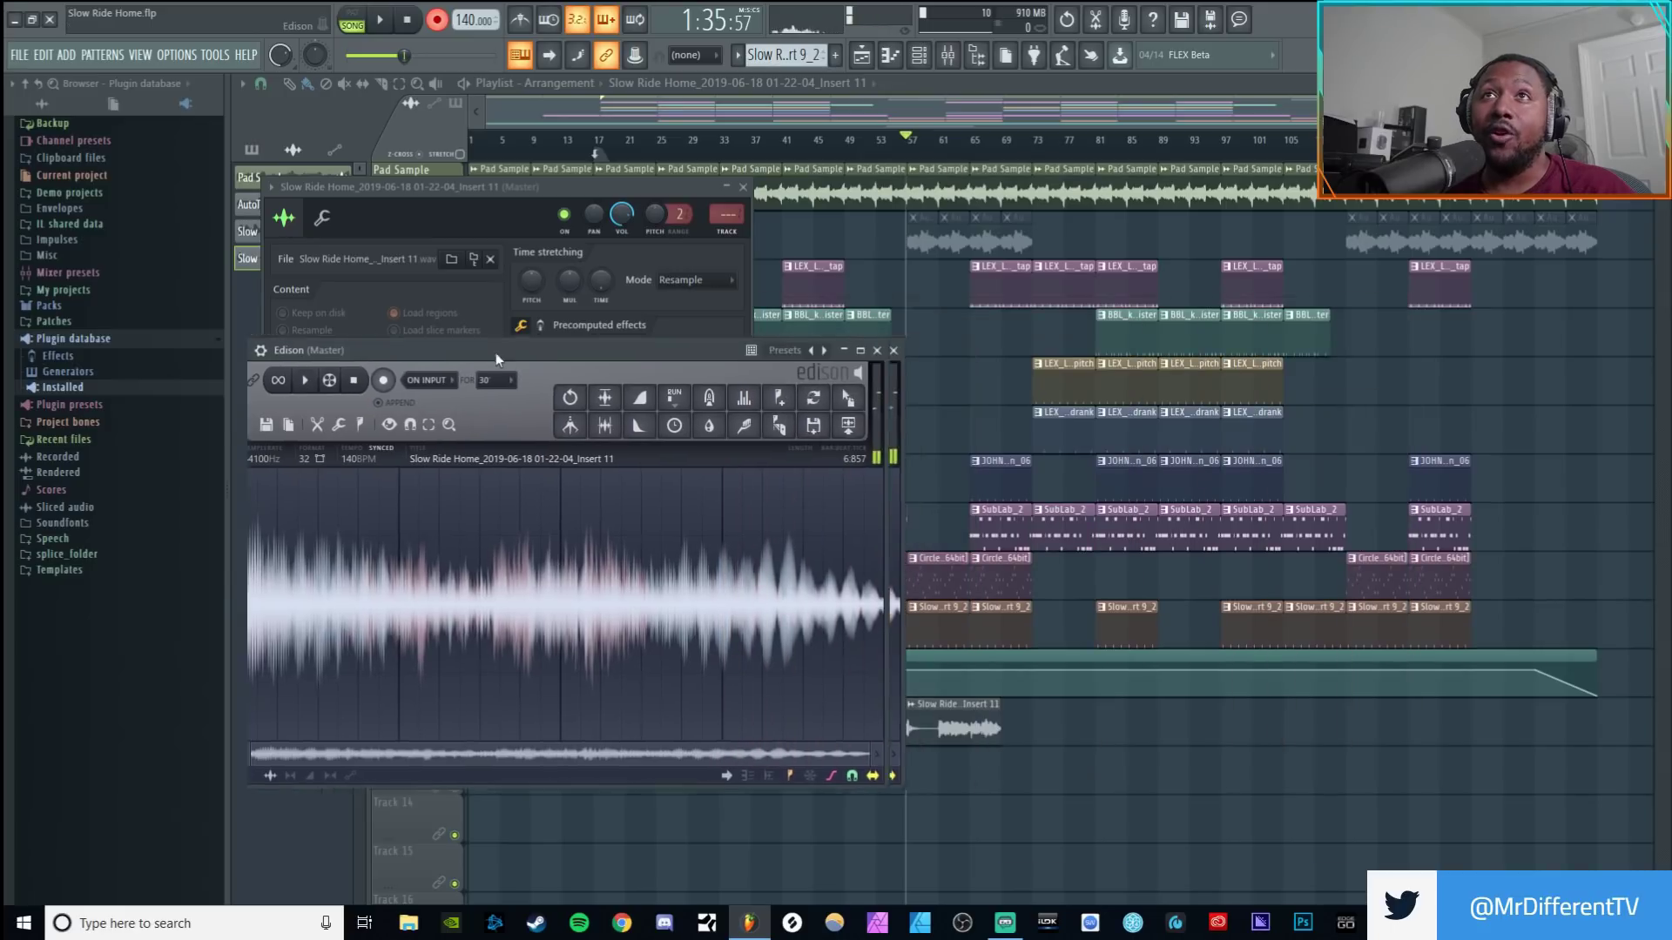
drag(771, 420, 907, 756)
right_click(980, 731)
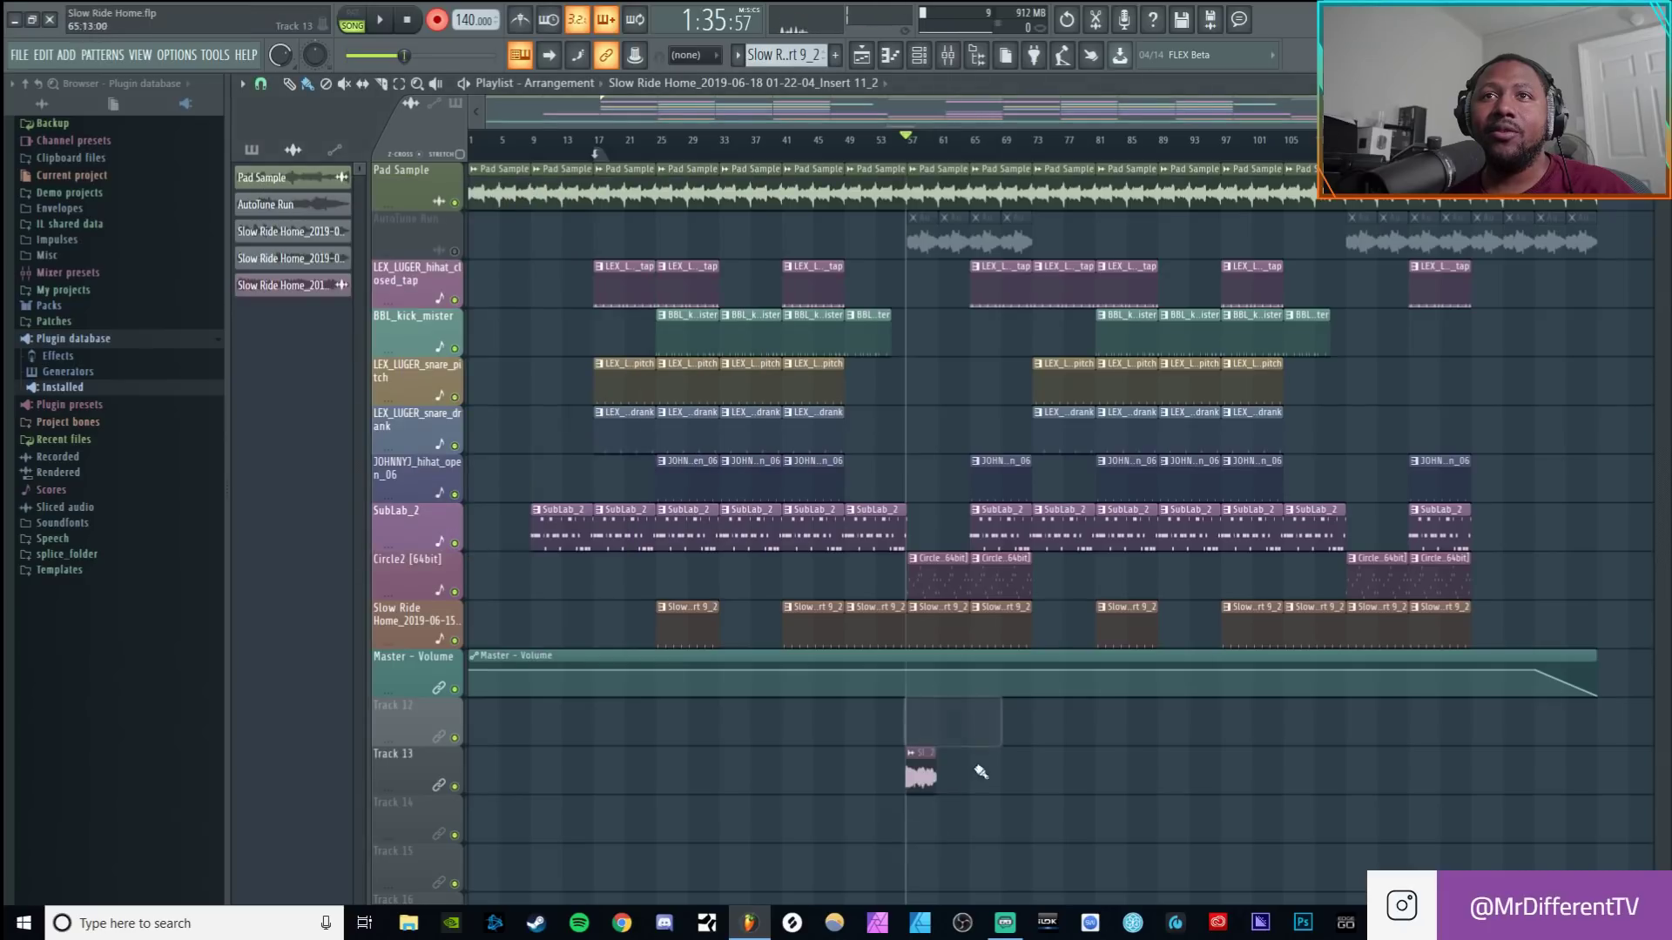
Repeat the Track 13 clip three more times and play from bar 55.
scroll(968, 159, up, 3)
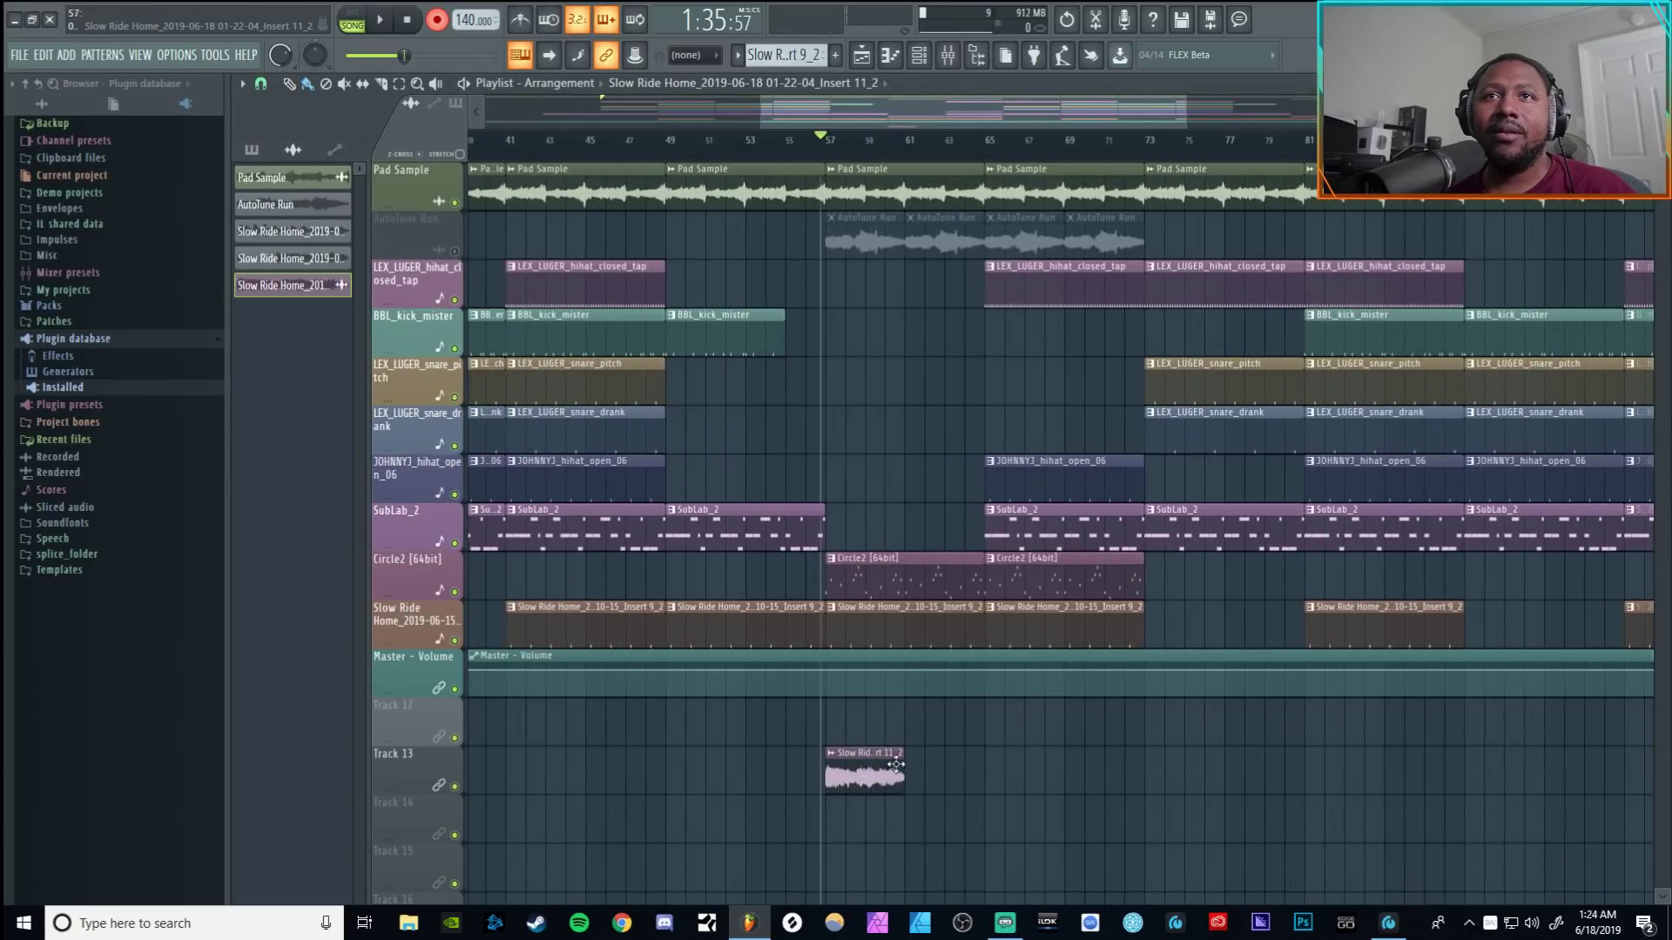
key(ctrl+b)
key(ctrl+b)
key(ctrl+b)
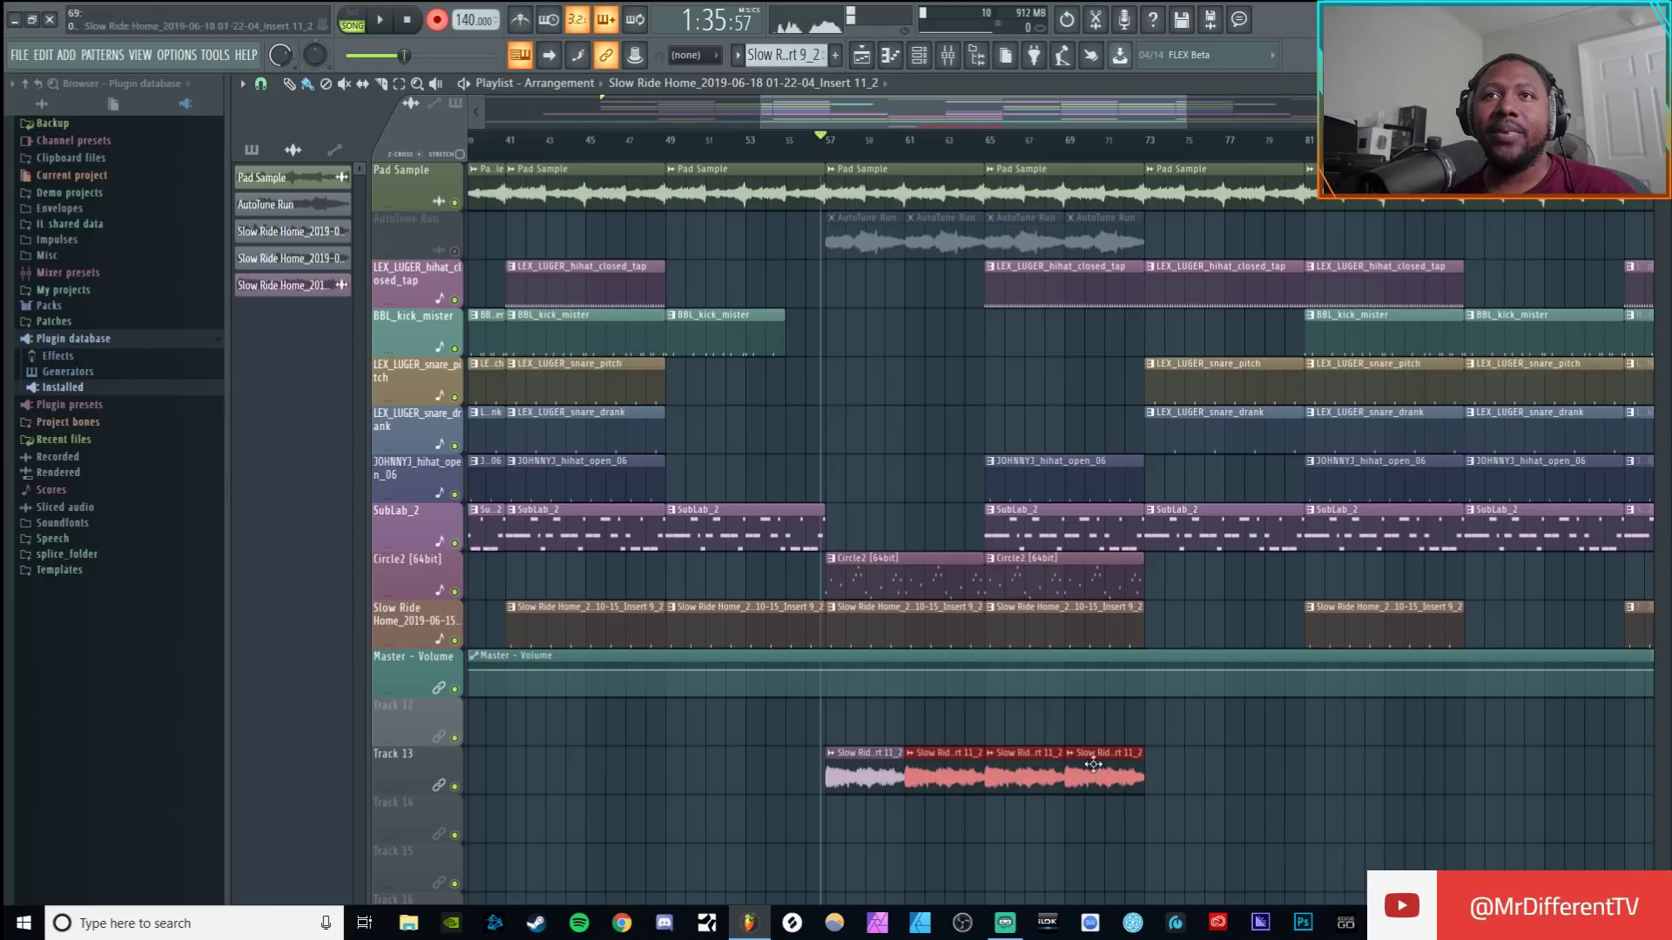
click(786, 152)
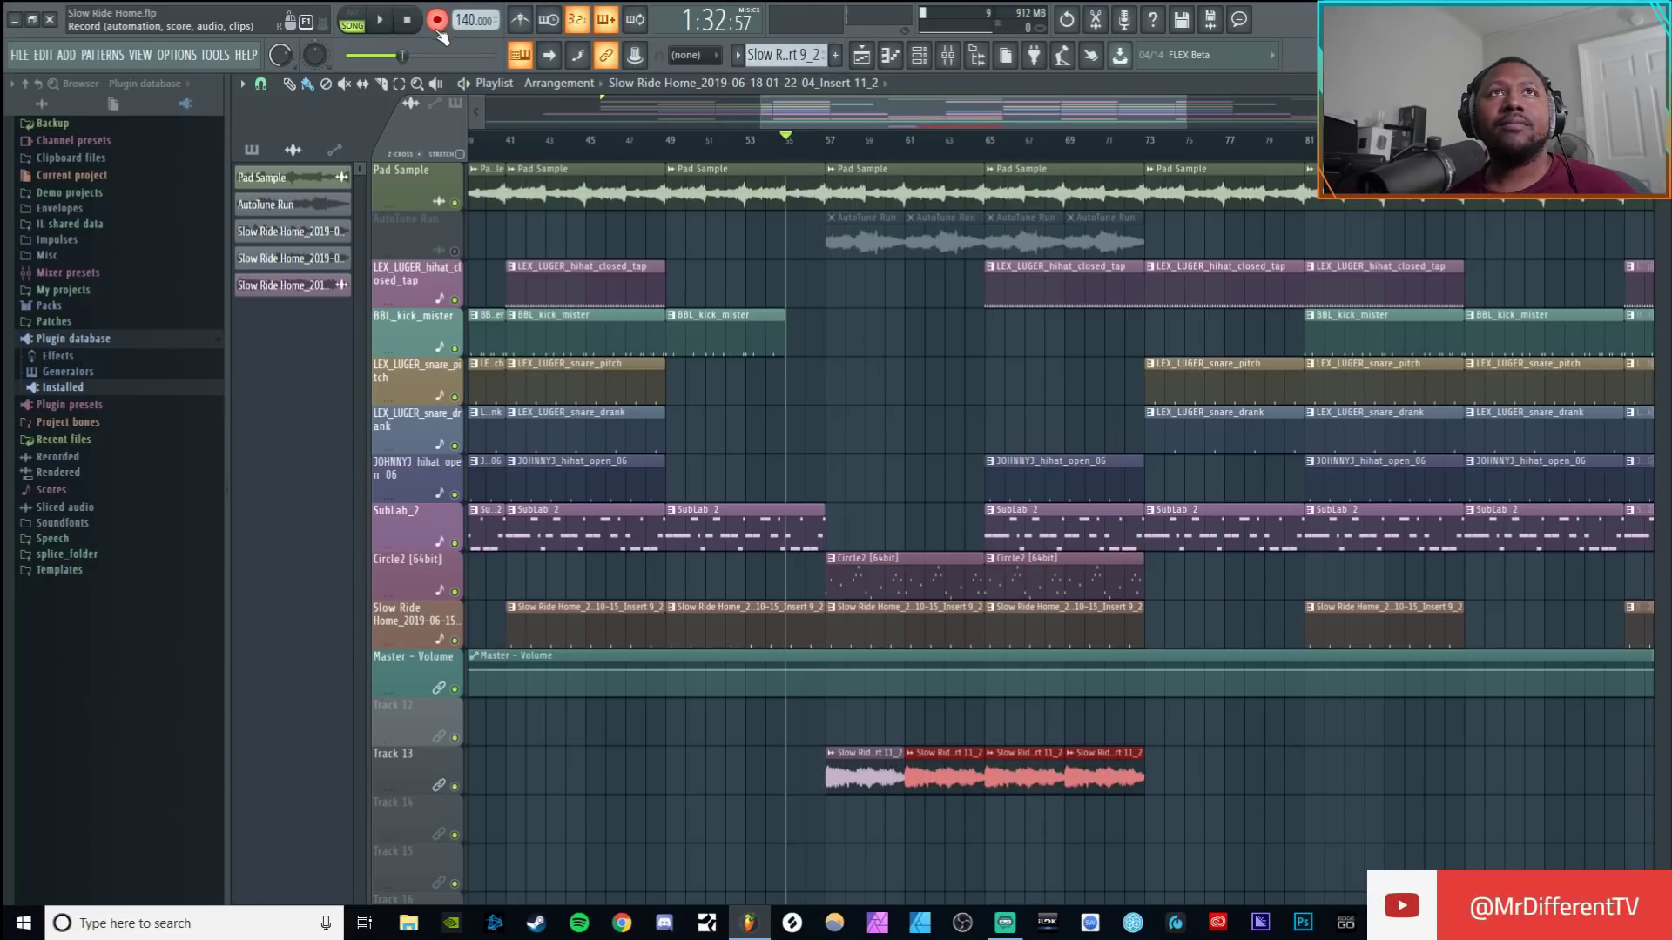
key(space)
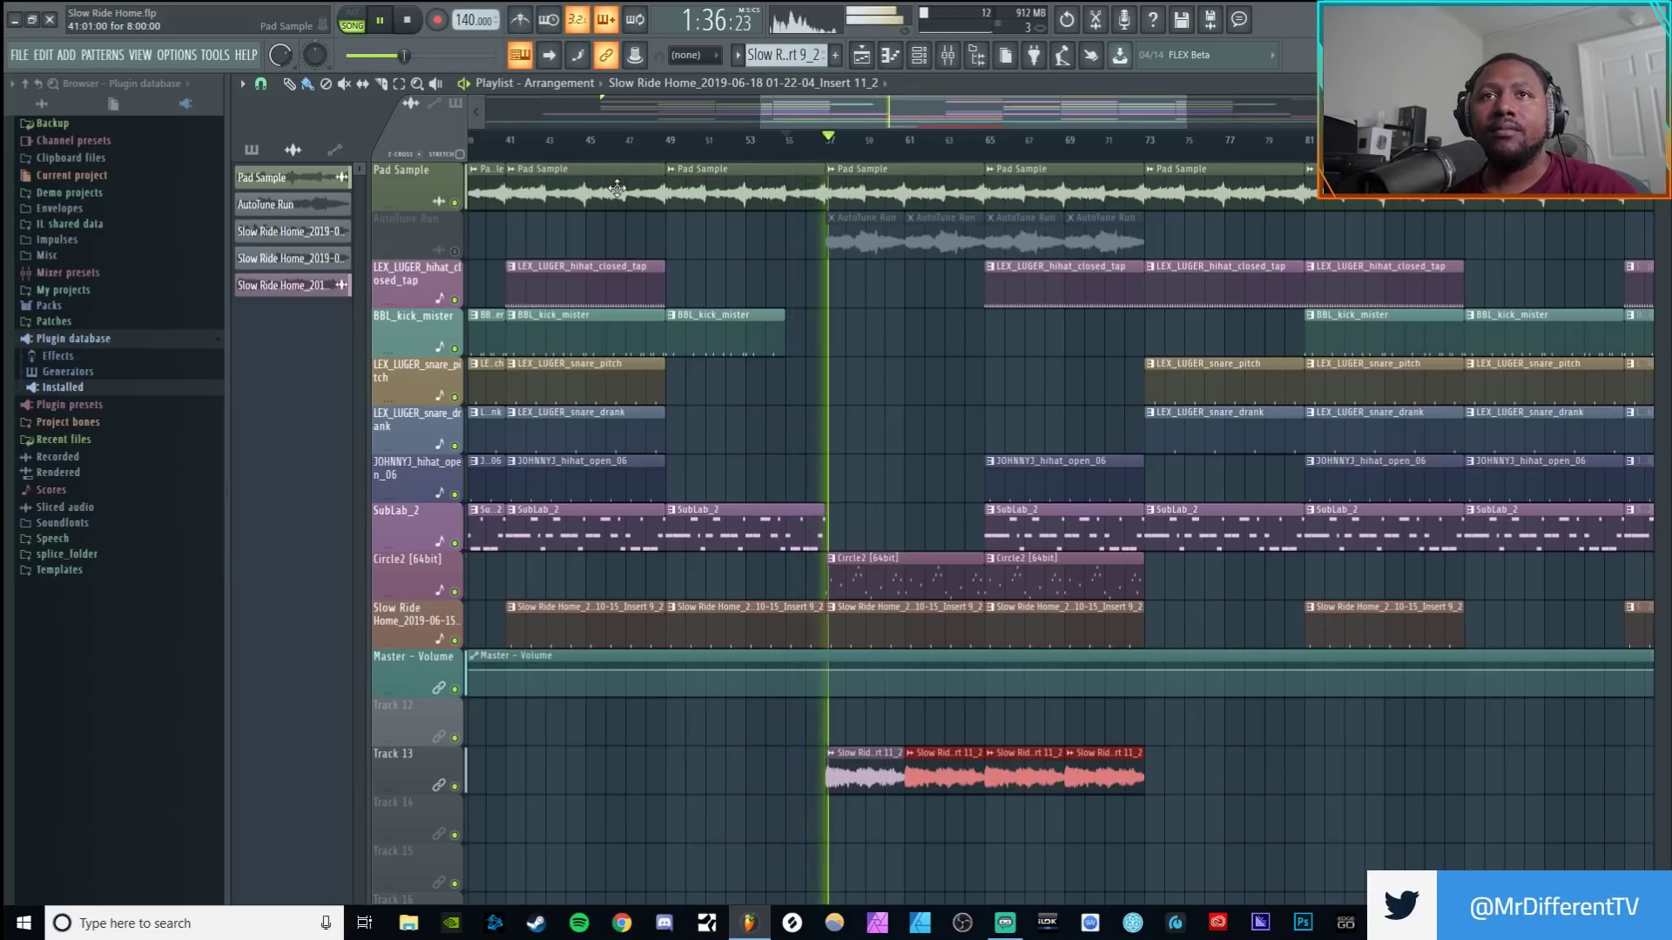
Open the Slow Ride Insert 11_2 channel's settings from the channel rack, then stop playback.
click(919, 55)
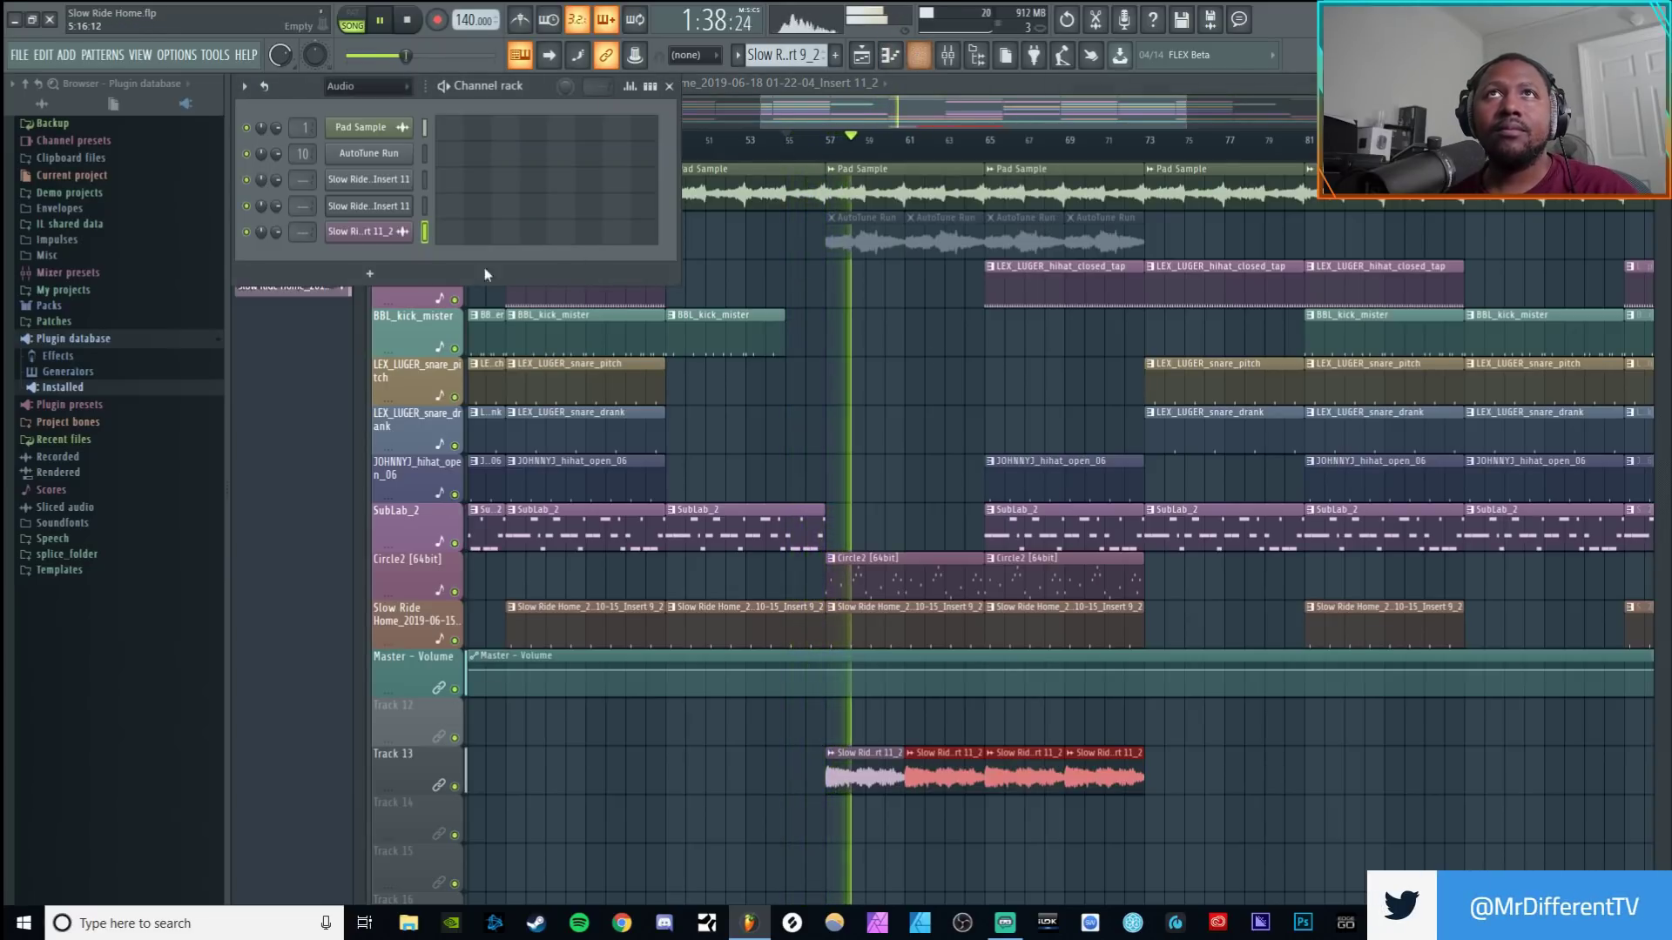
double_click(862, 778)
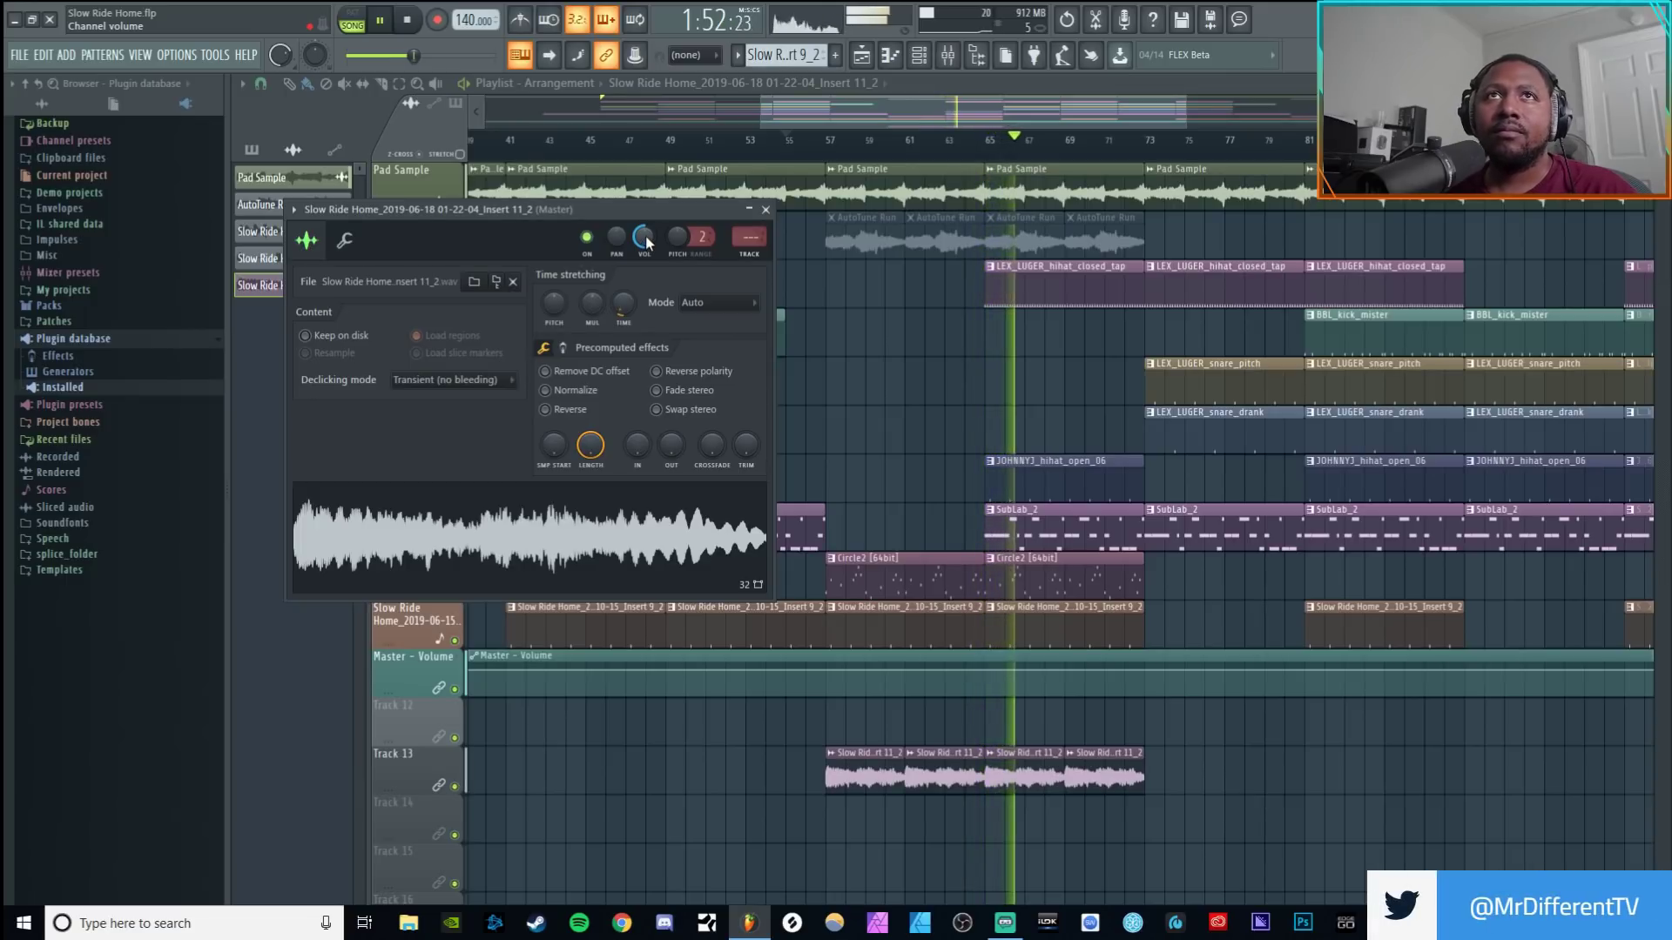
click(407, 19)
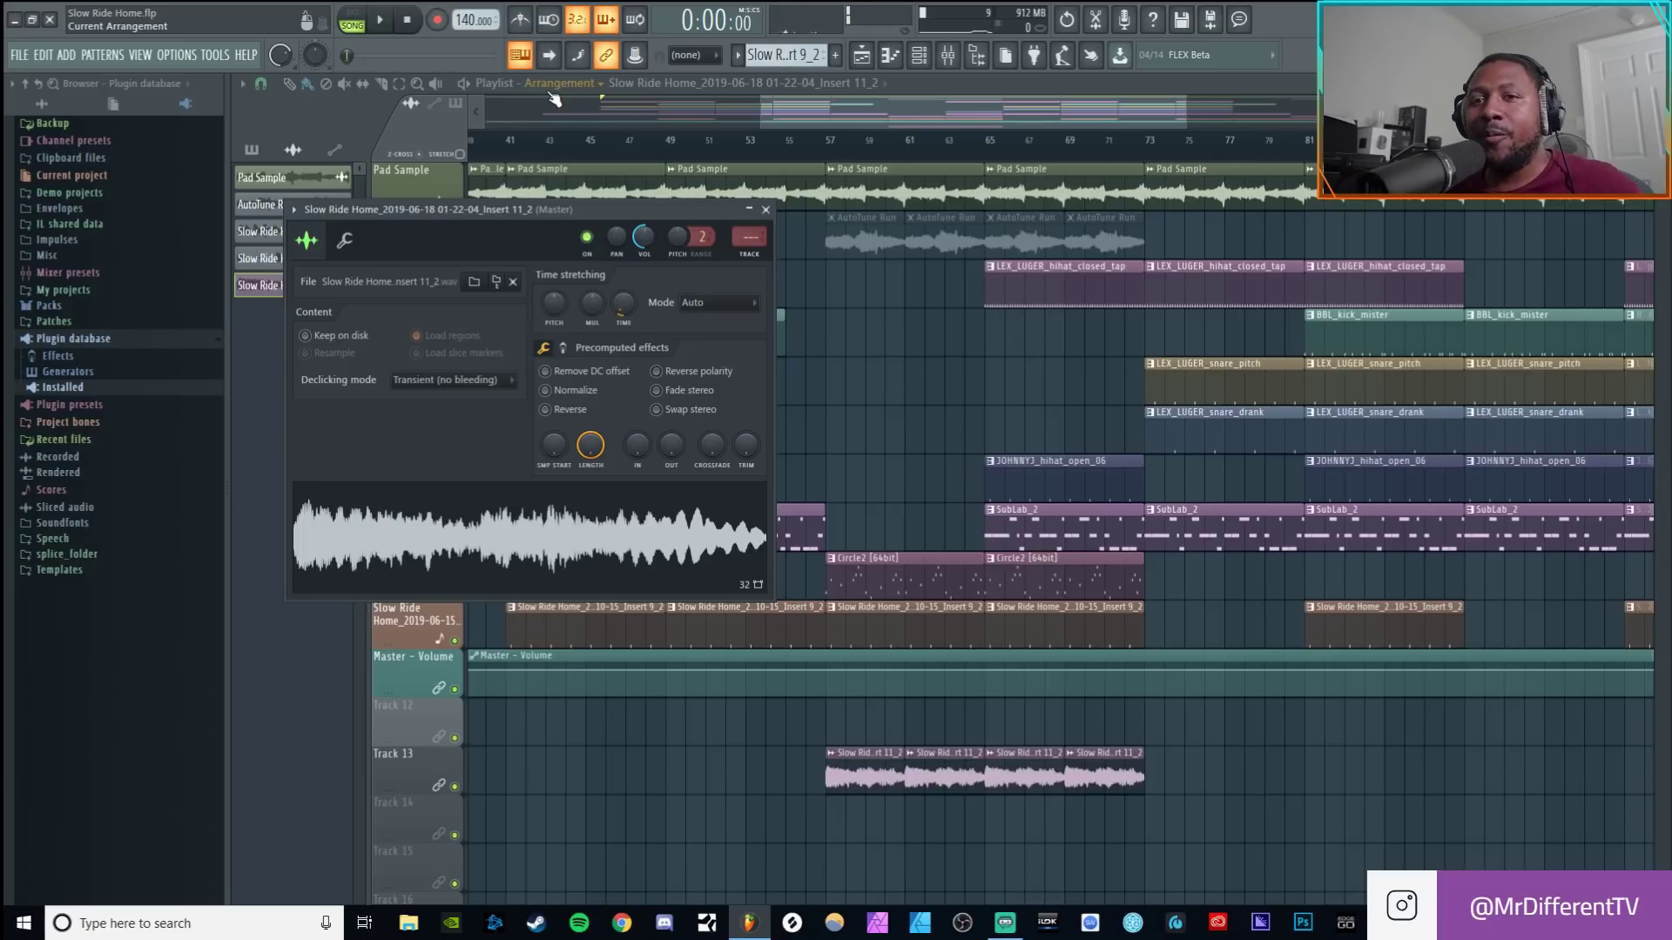
Show the mixer and set Insert 11's audio input to (none).
click(959, 63)
click(1404, 503)
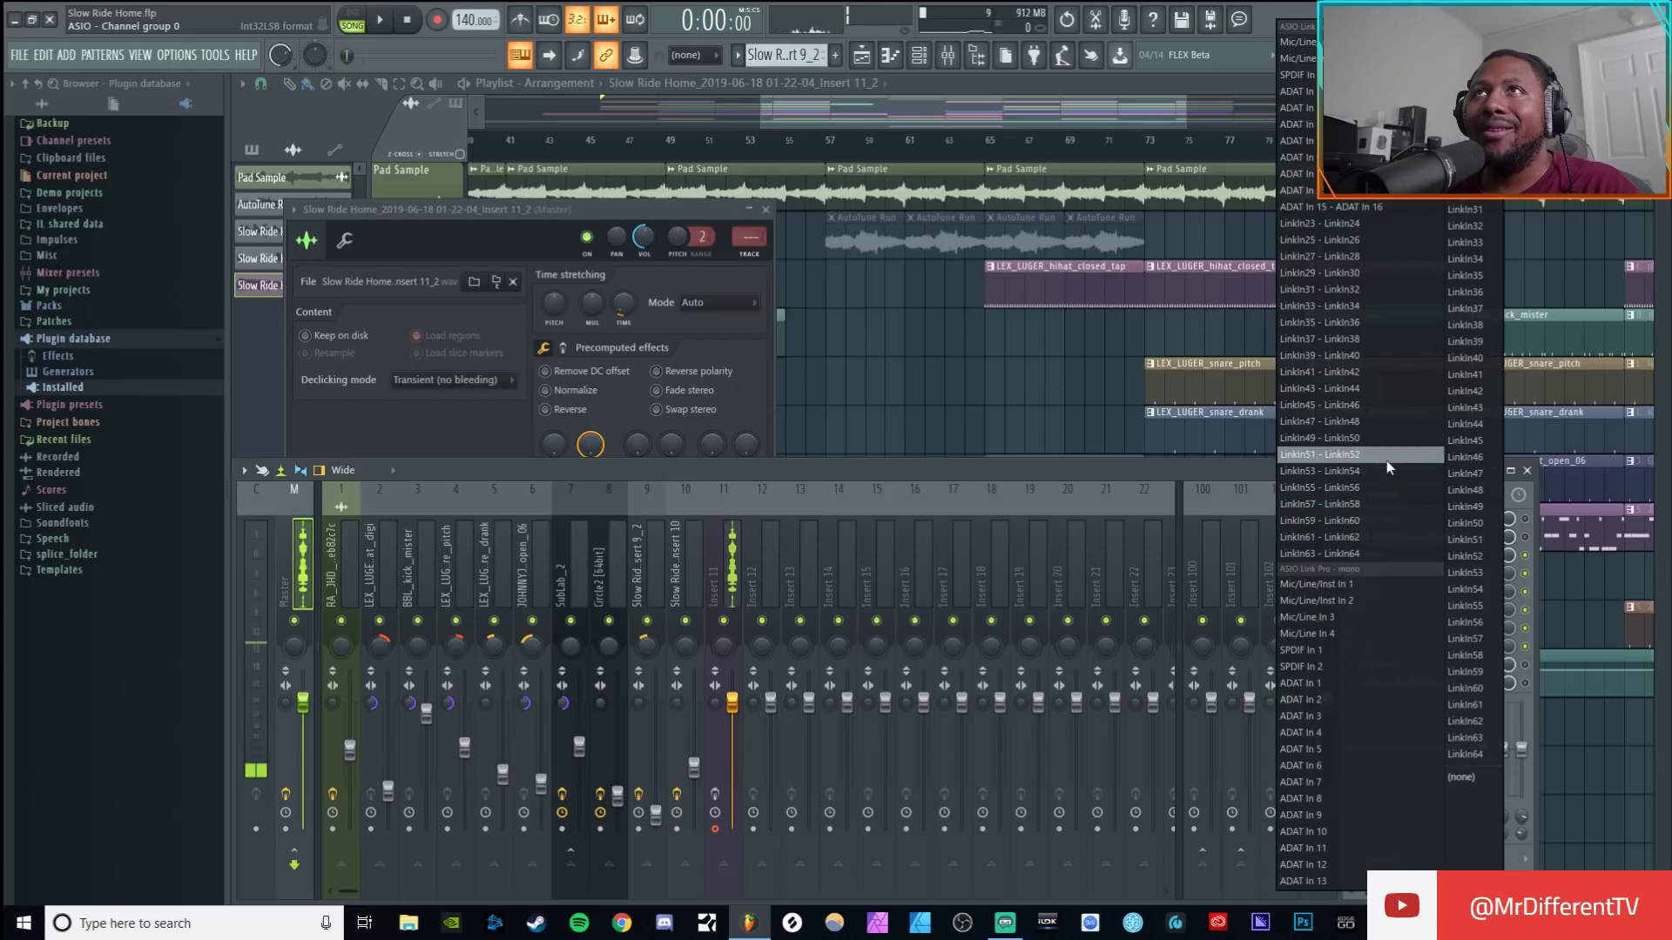
click(1479, 779)
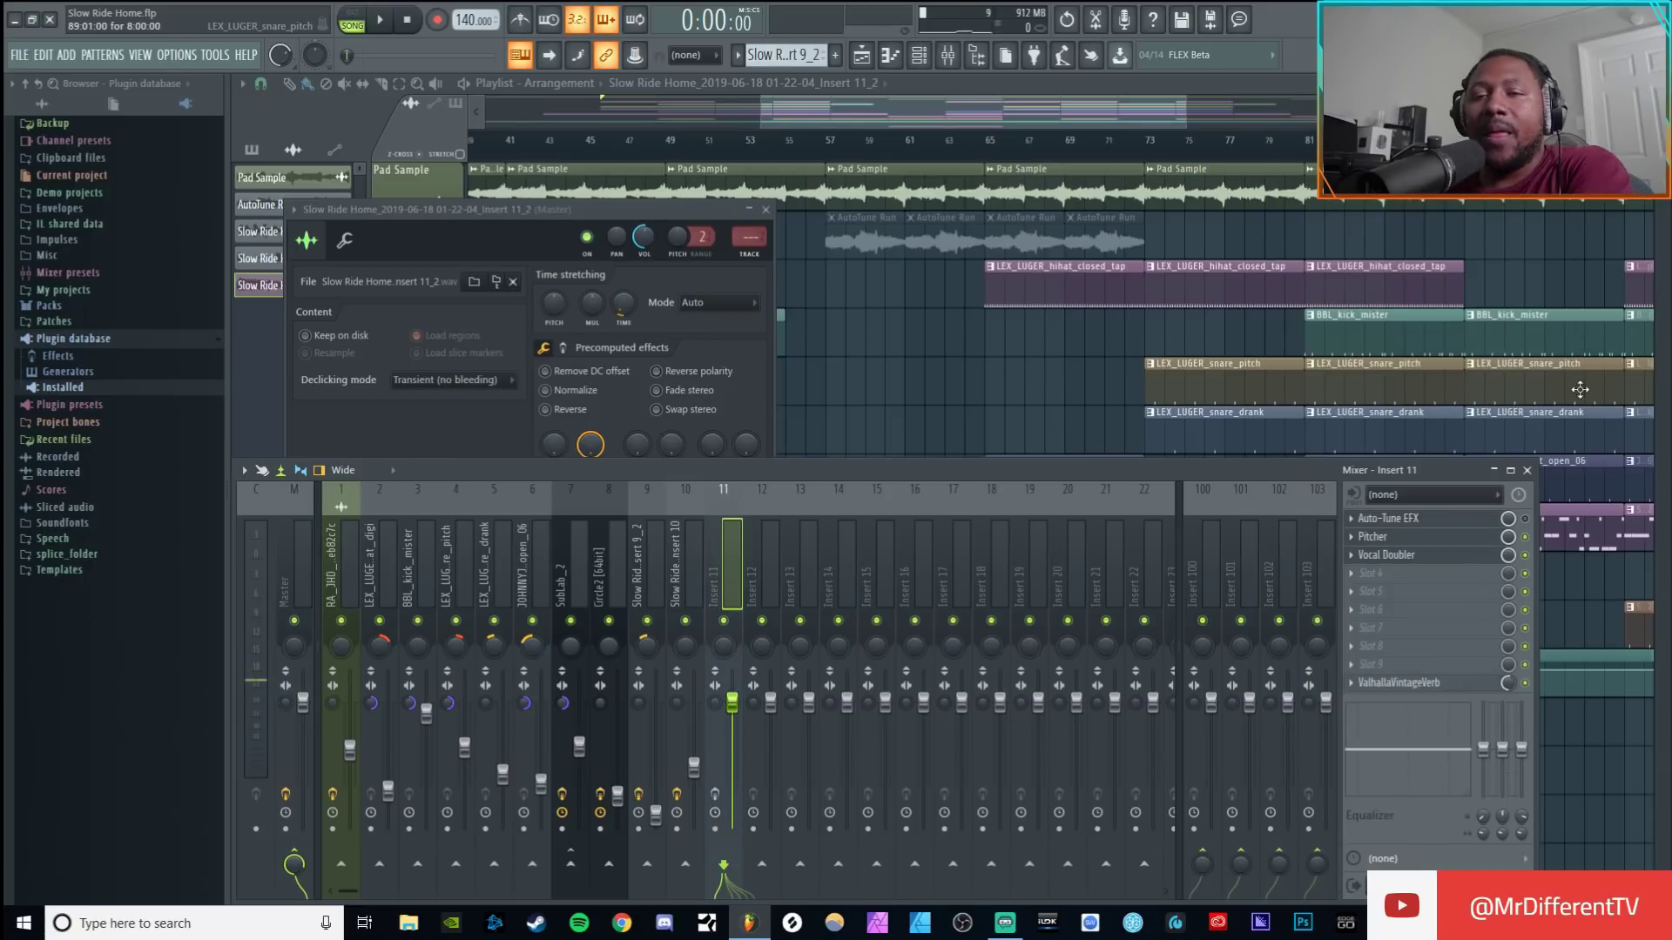